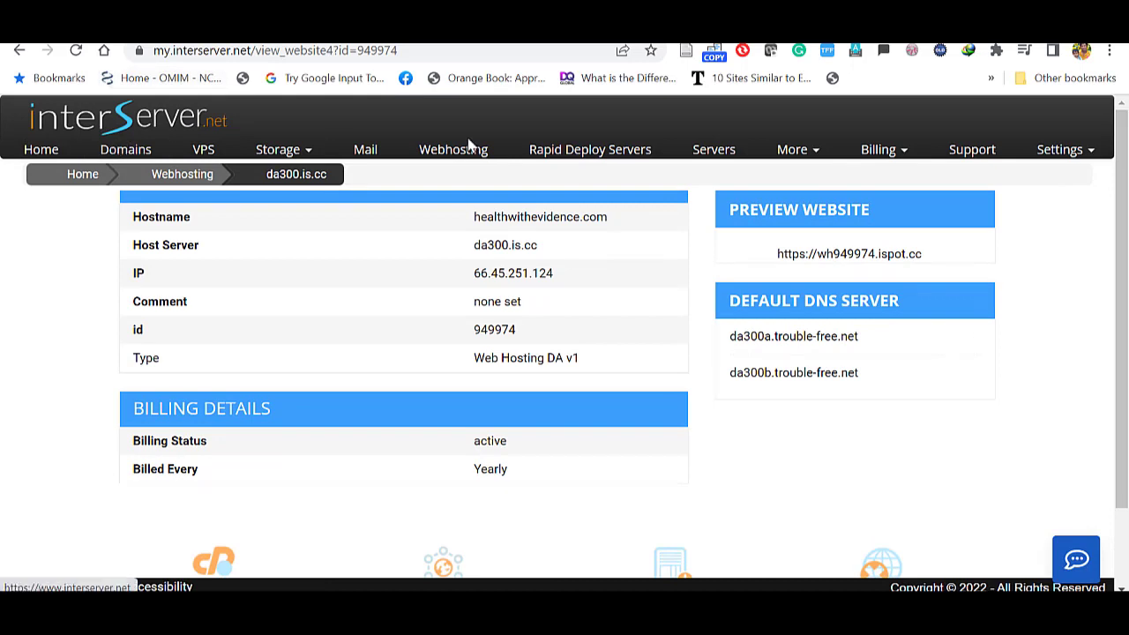
Step: Open the DirectAdmin control panel from the InterServer web hosting details page
scroll(1126, 227, "down", 1)
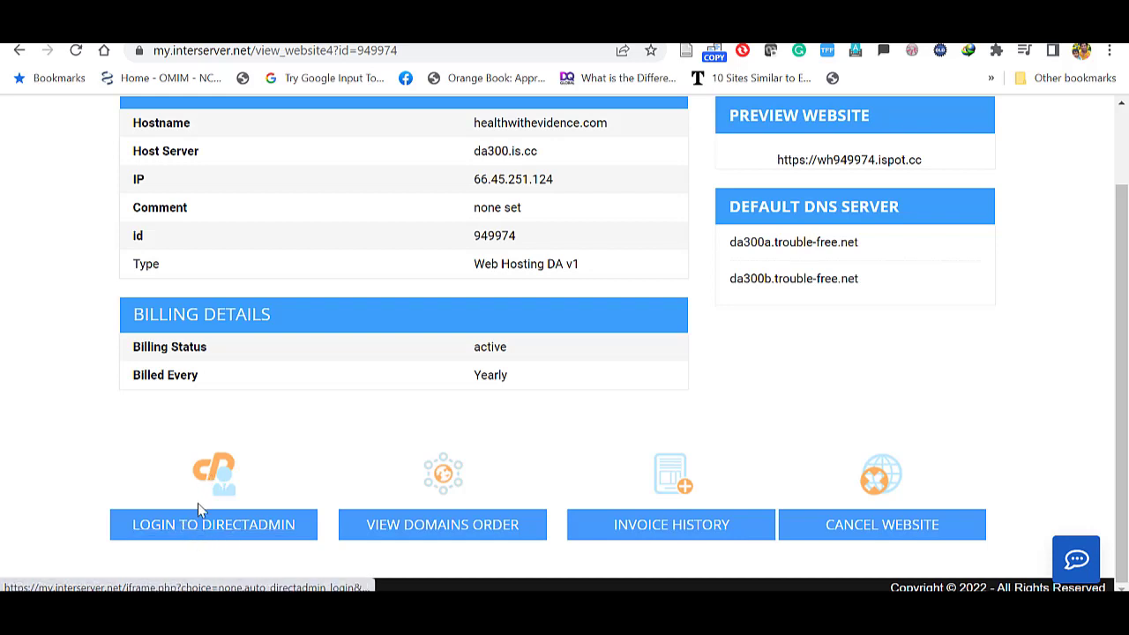
left_click(218, 527)
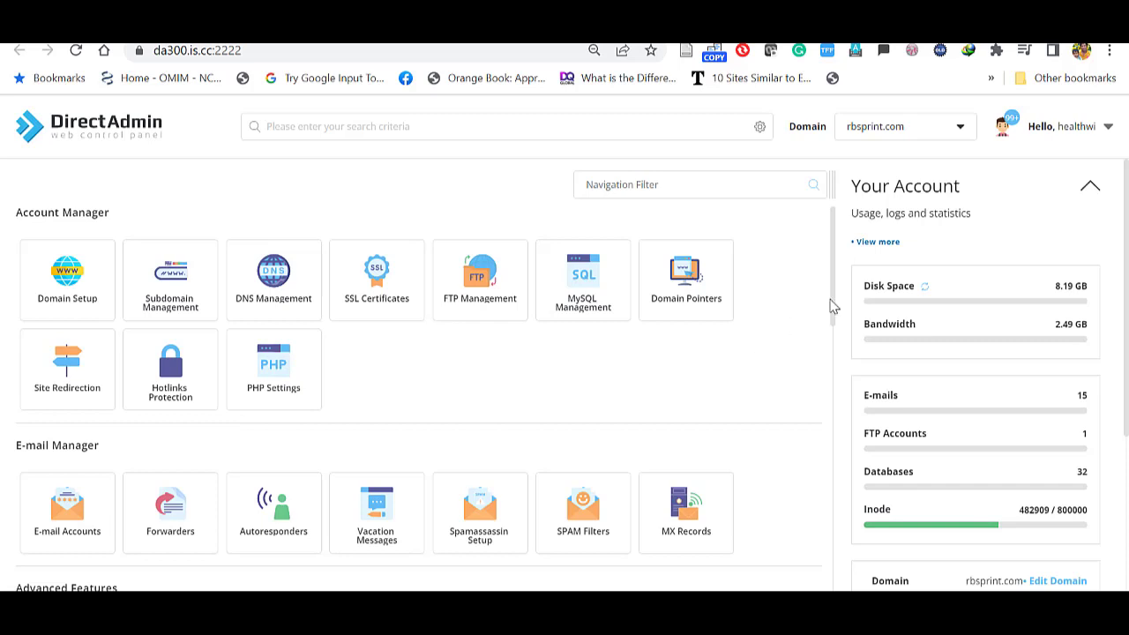
Step: Go to E-mail Accounts and start creating a new mail account for rbsprint.com
scroll(833, 309, "down", 1)
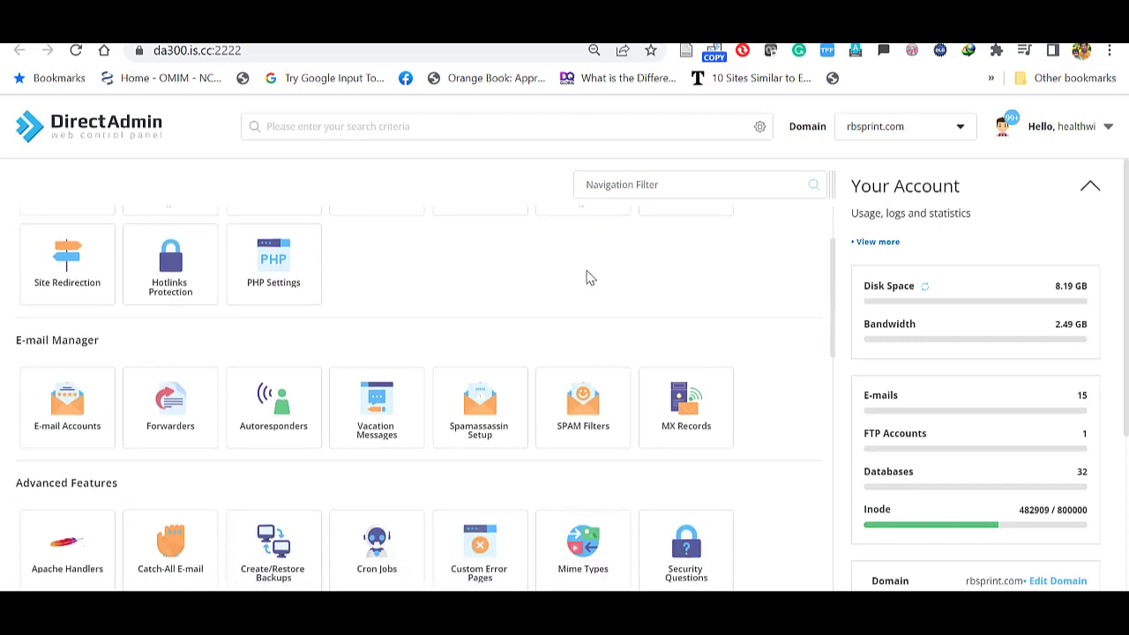
left_click(62, 425)
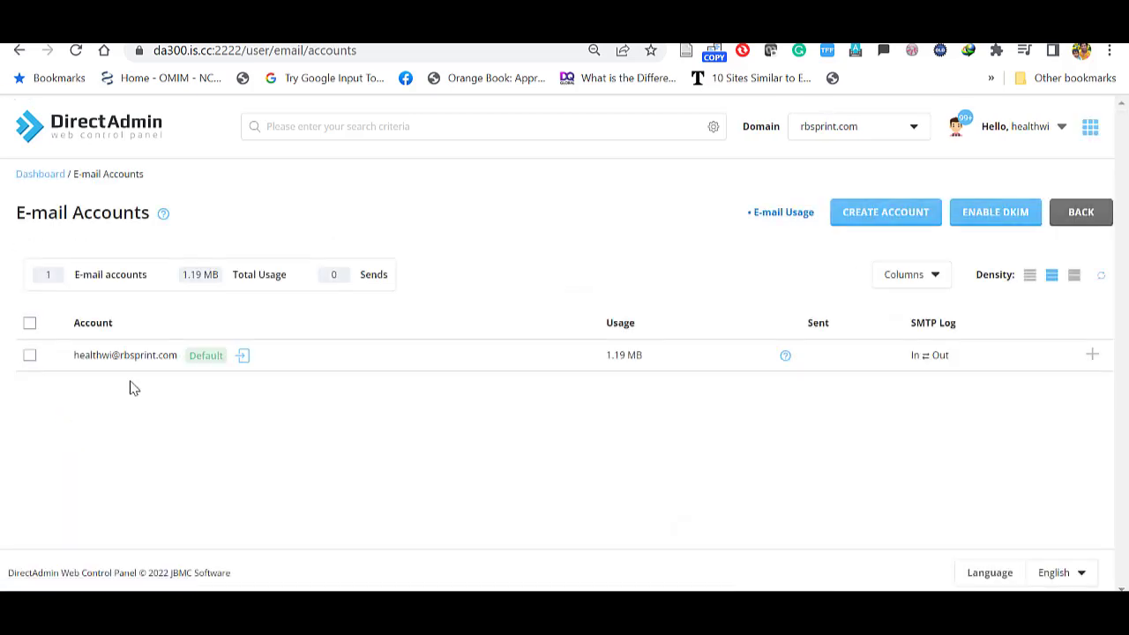
left_click(860, 212)
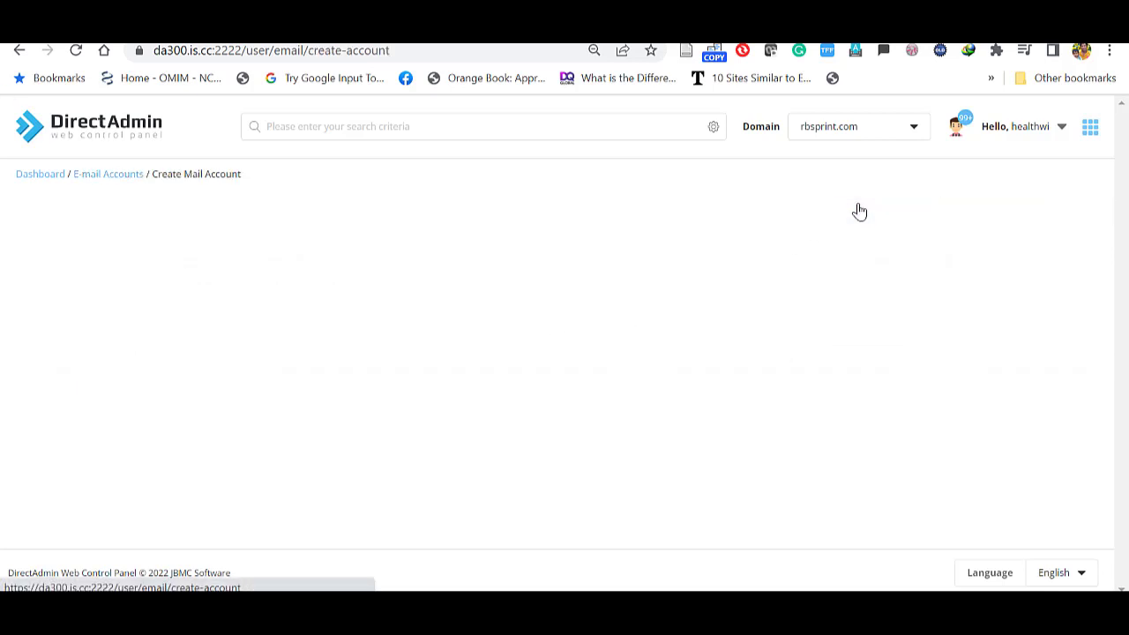
left_click(617, 264)
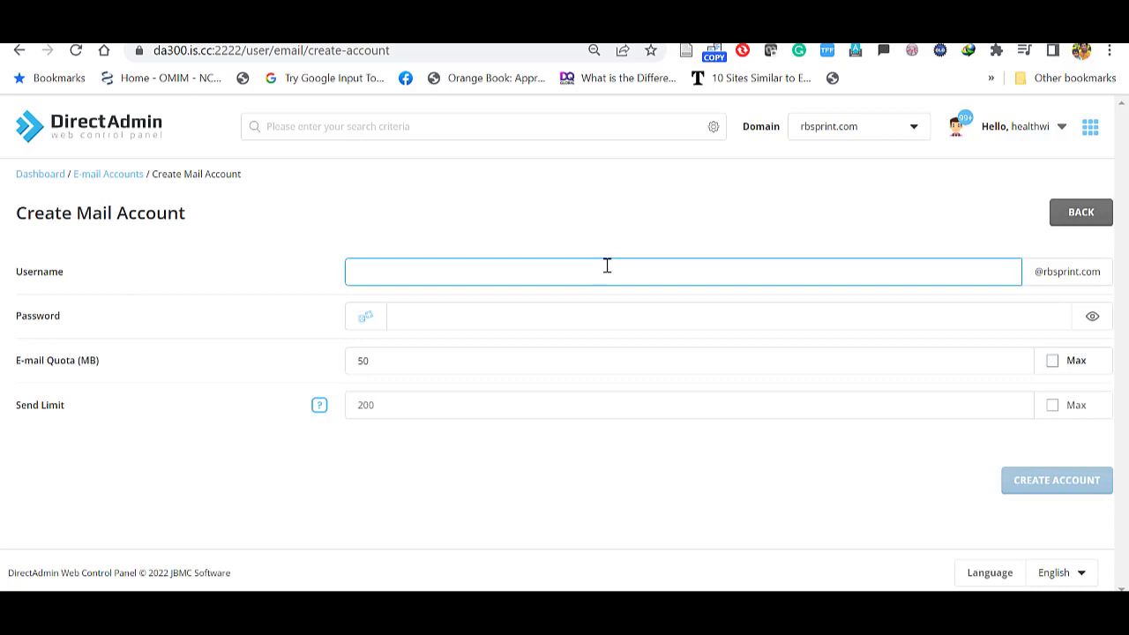
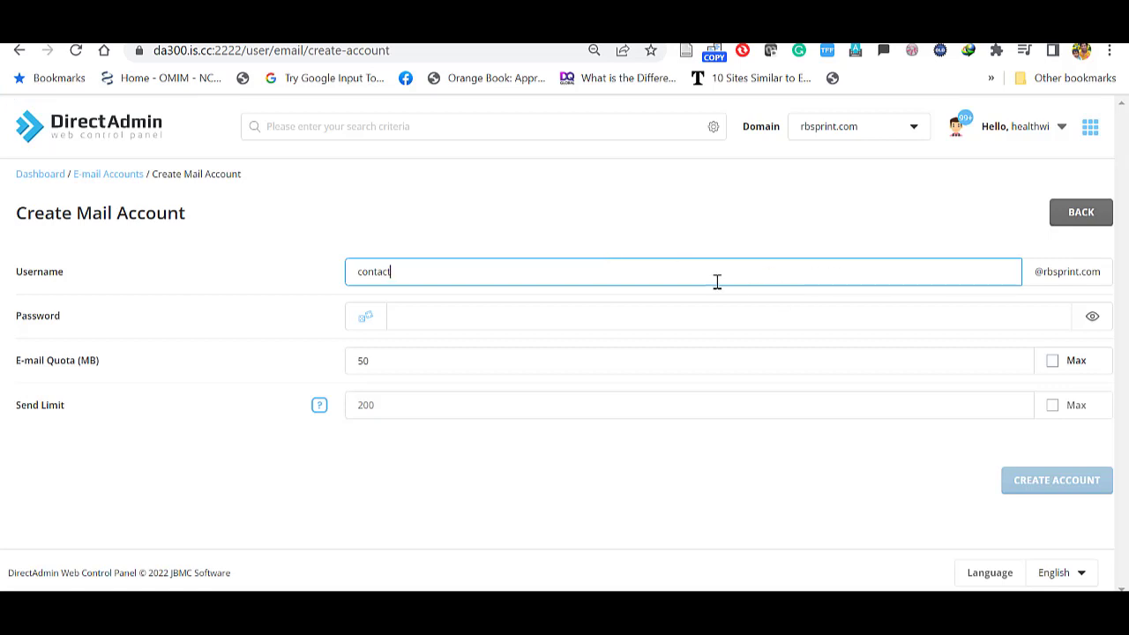
left_click(617, 308)
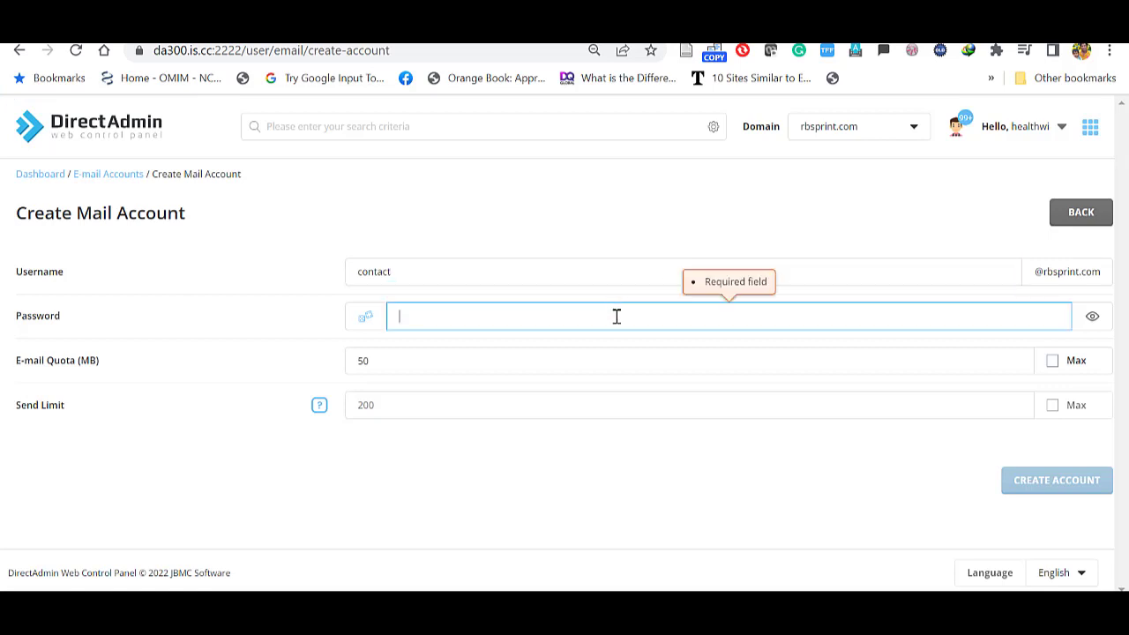
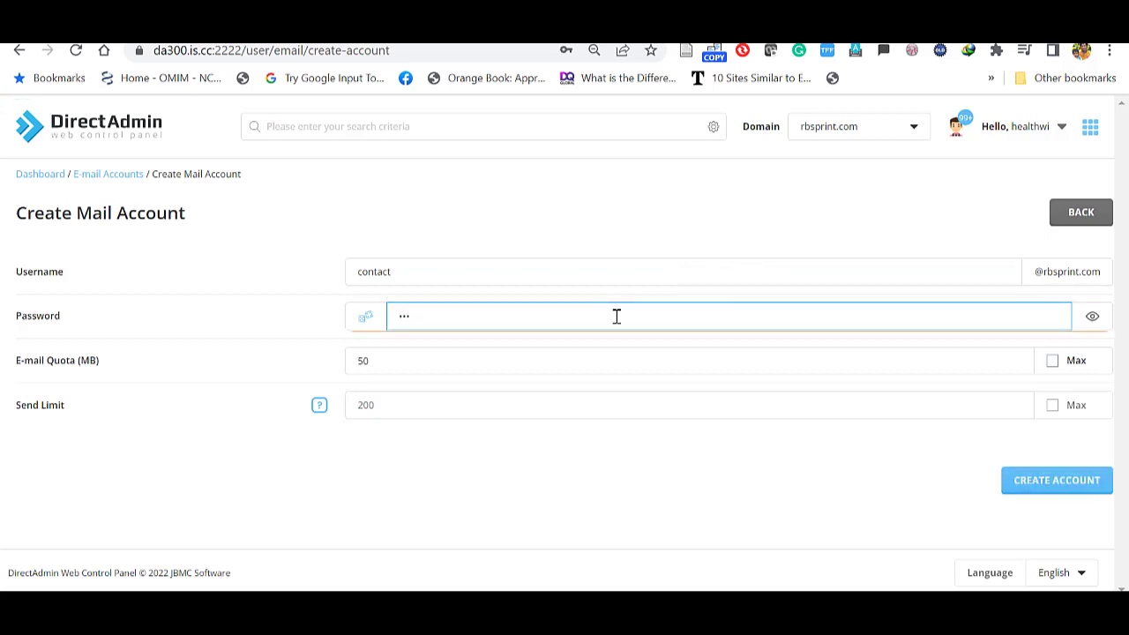
left_click(1054, 361)
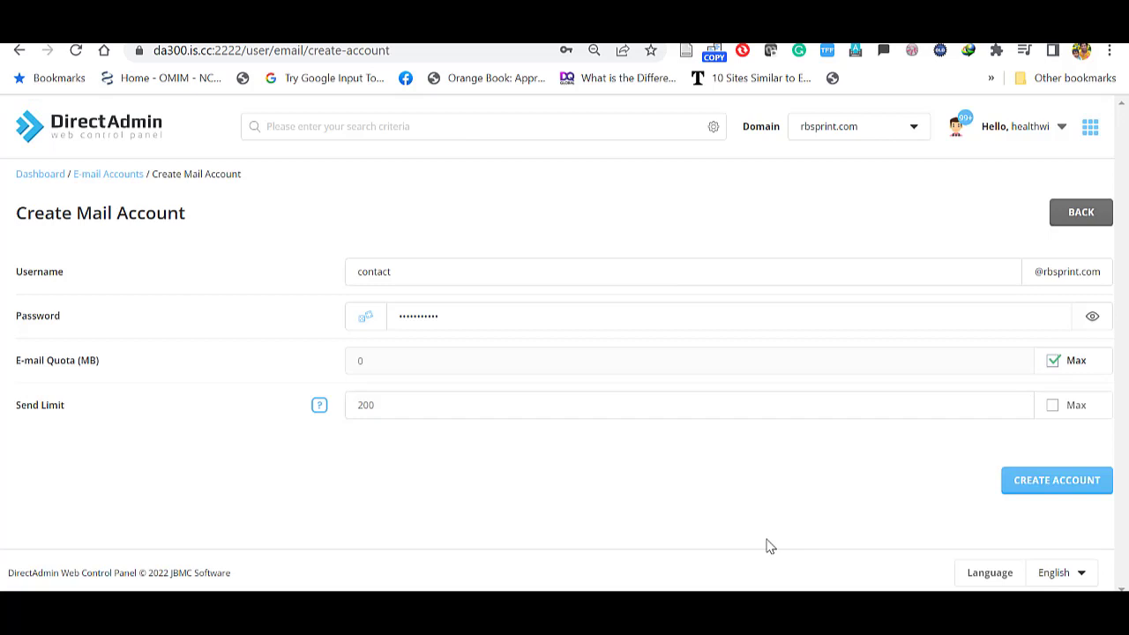
left_click(1060, 488)
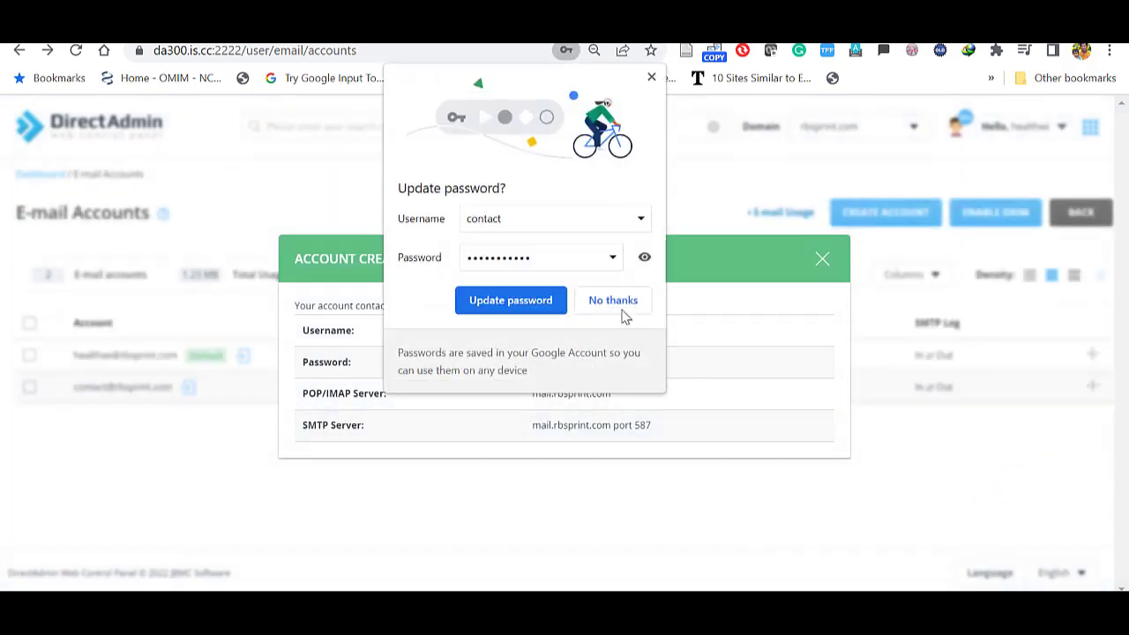
Step: Decline Chrome's password save and paste the new account's connection details into Notepad
left_click(614, 300)
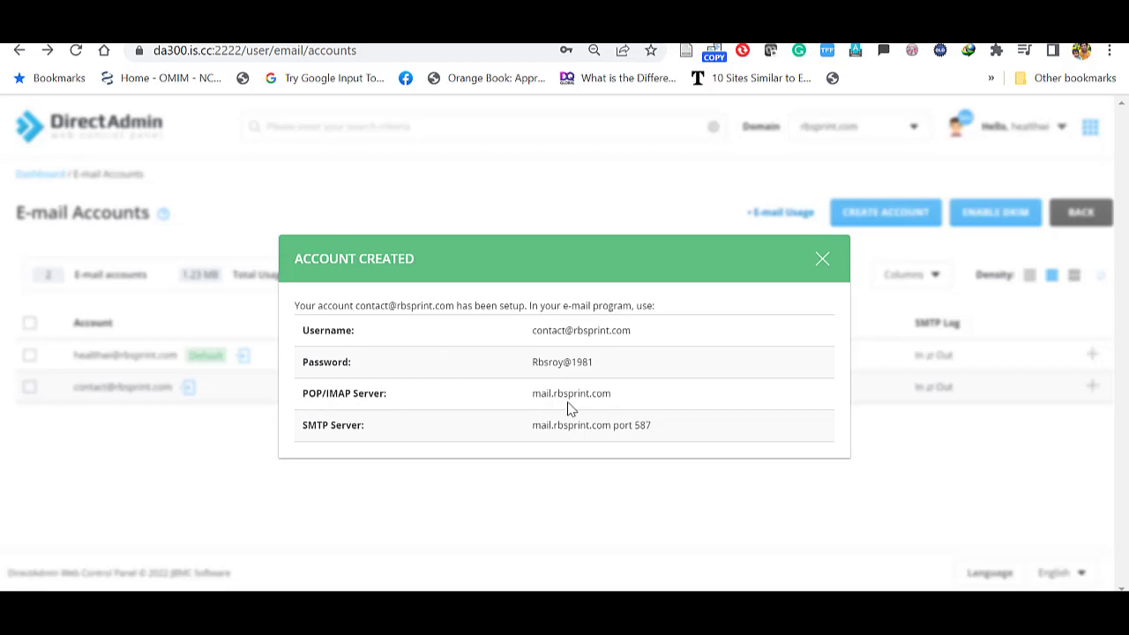
left_click_drag(531, 432, 297, 306)
key("ctrl+c")
key("alt+Tab")
key("ctrl+v")
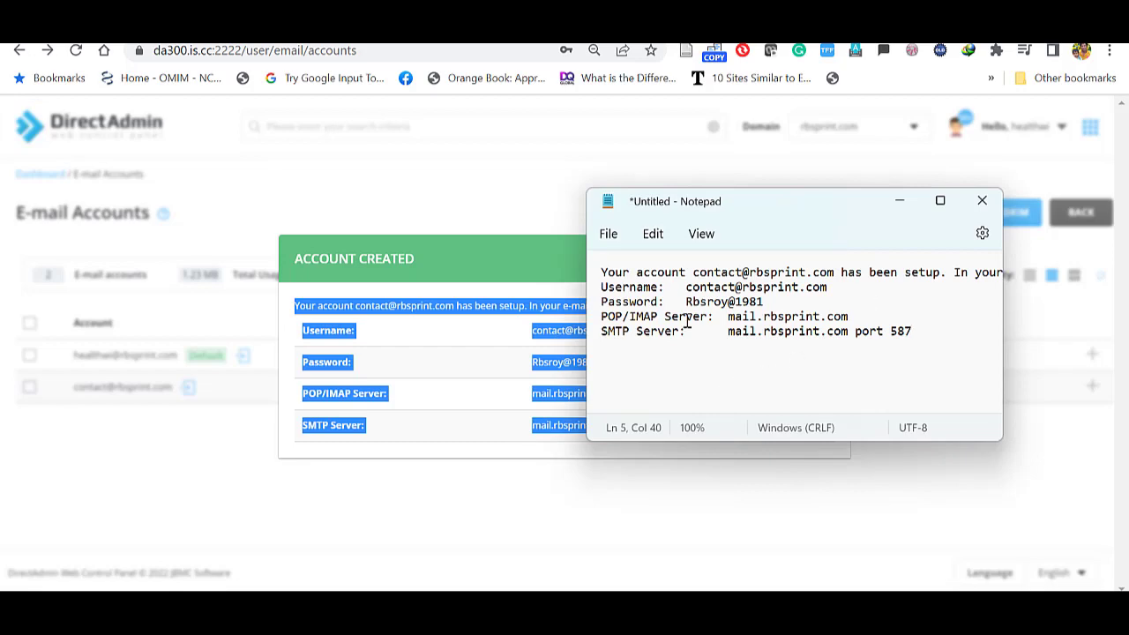
Step: Minimize Notepad, close the Account Created dialog and return to the Dashboard
left_click(899, 202)
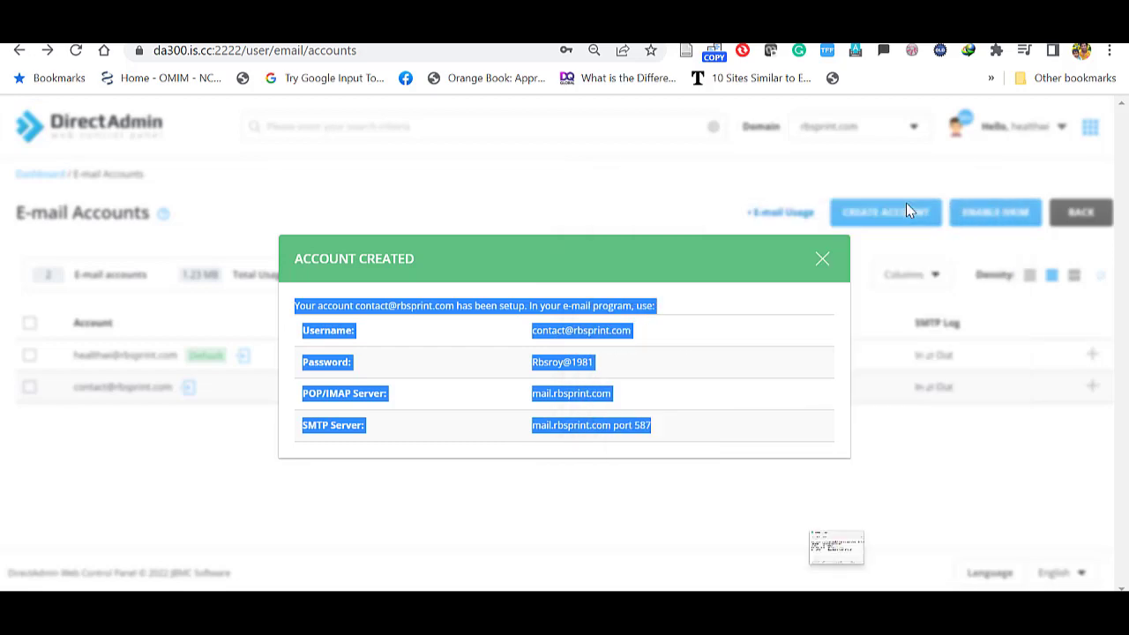
left_click(822, 261)
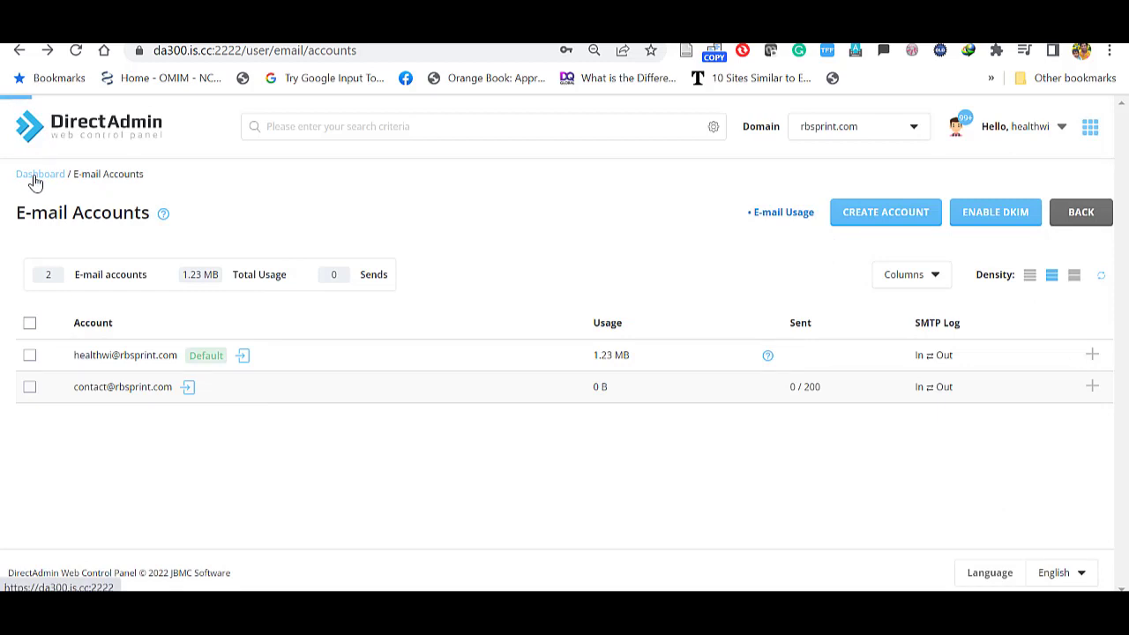
left_click(35, 174)
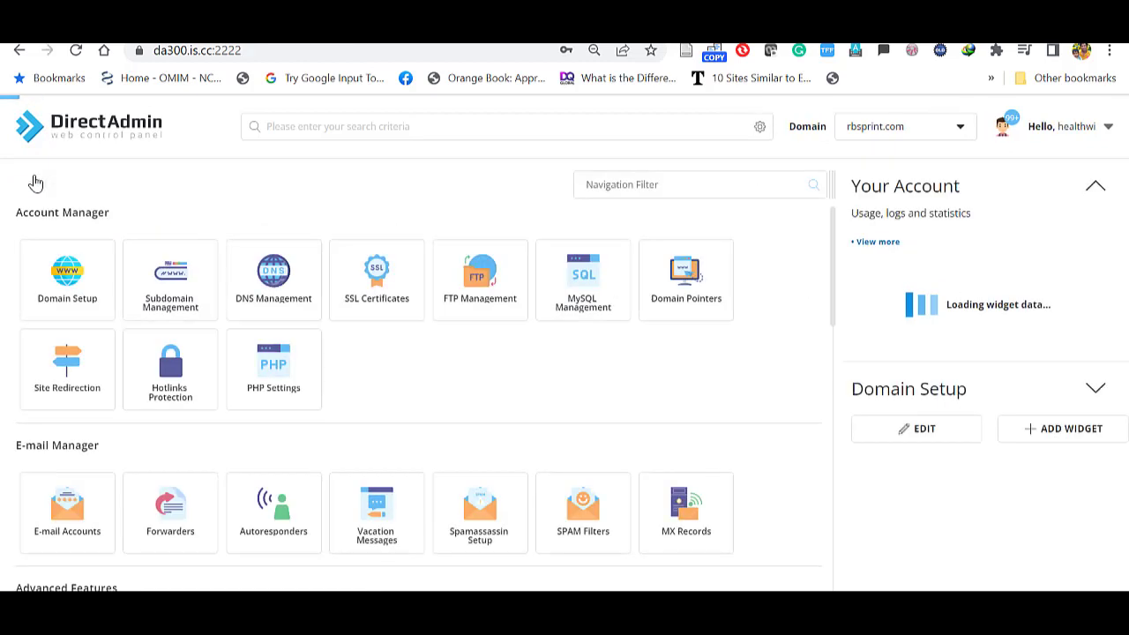
Step: Go to Forwarders and start creating a new e-mail forwarder
scroll(174, 487, "down", 1)
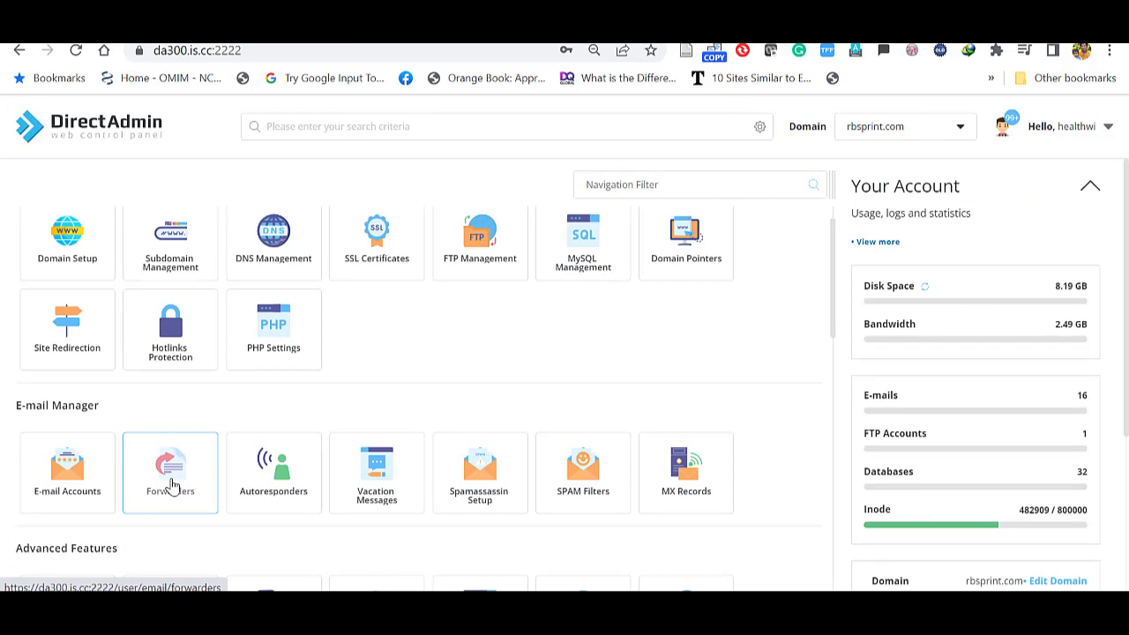
left_click(173, 485)
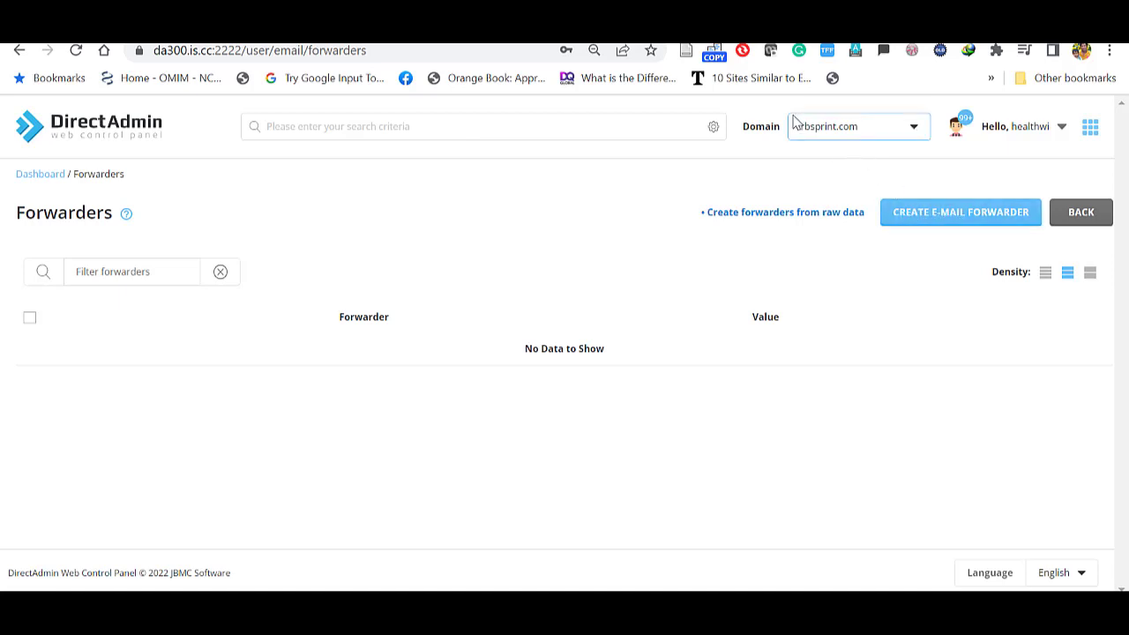
left_click(943, 221)
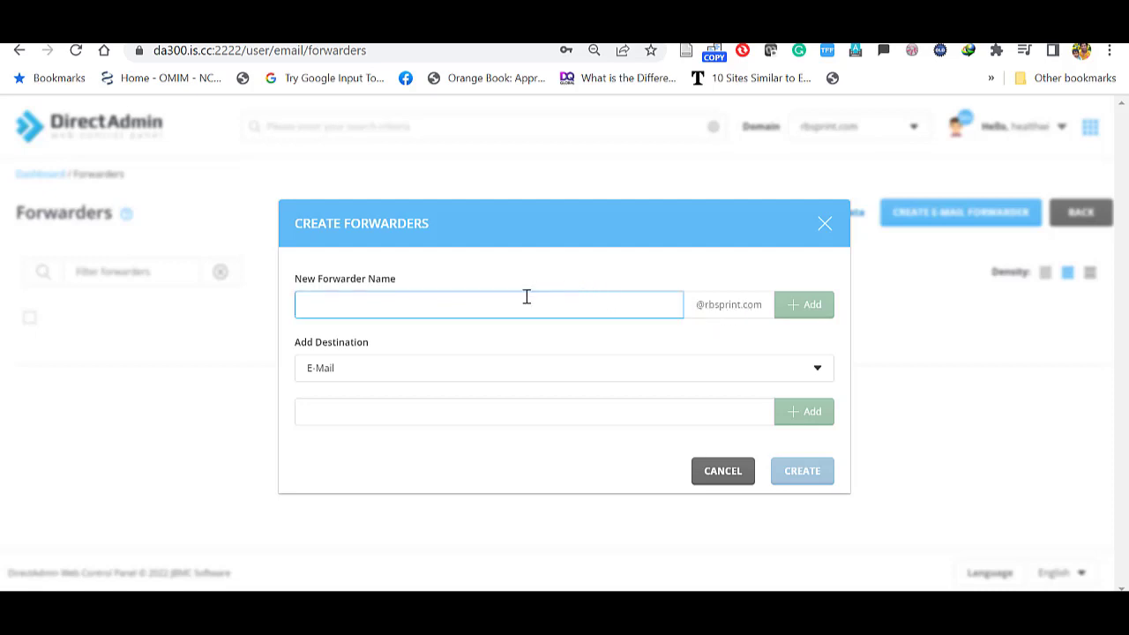
left_click(527, 298)
type("cont")
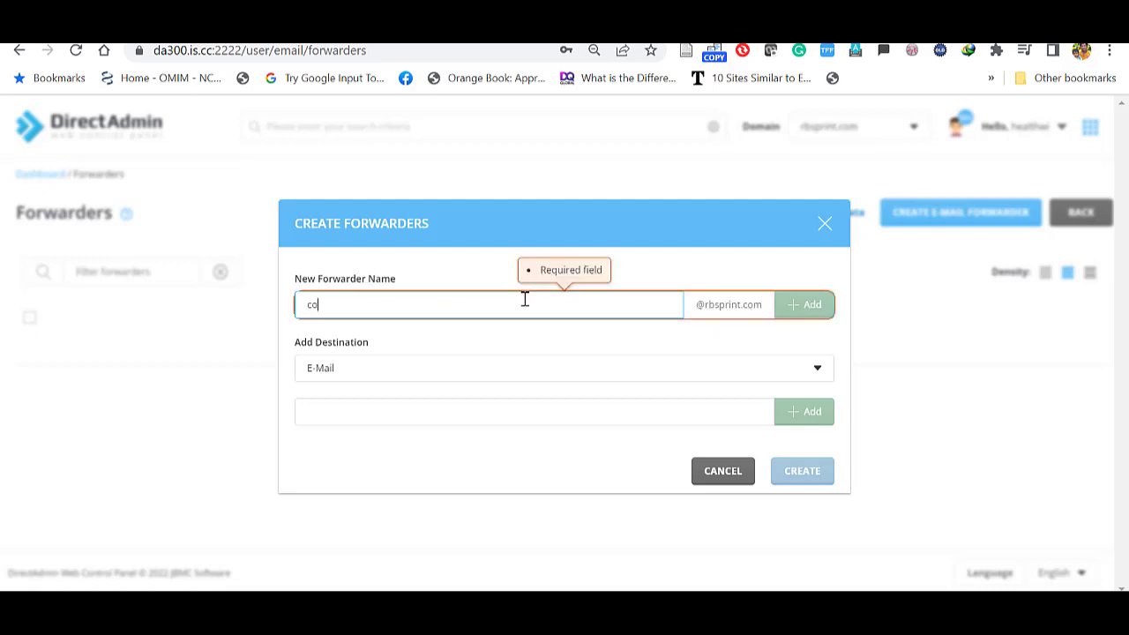
key("BackSpace")
key("BackSpace")
key("BackSpace")
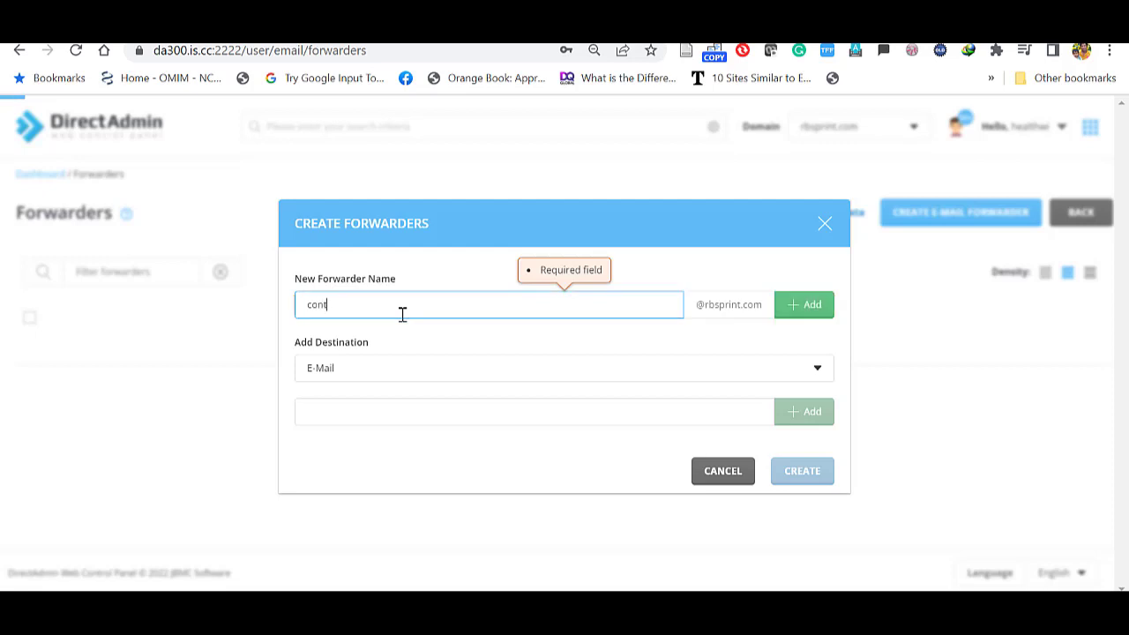
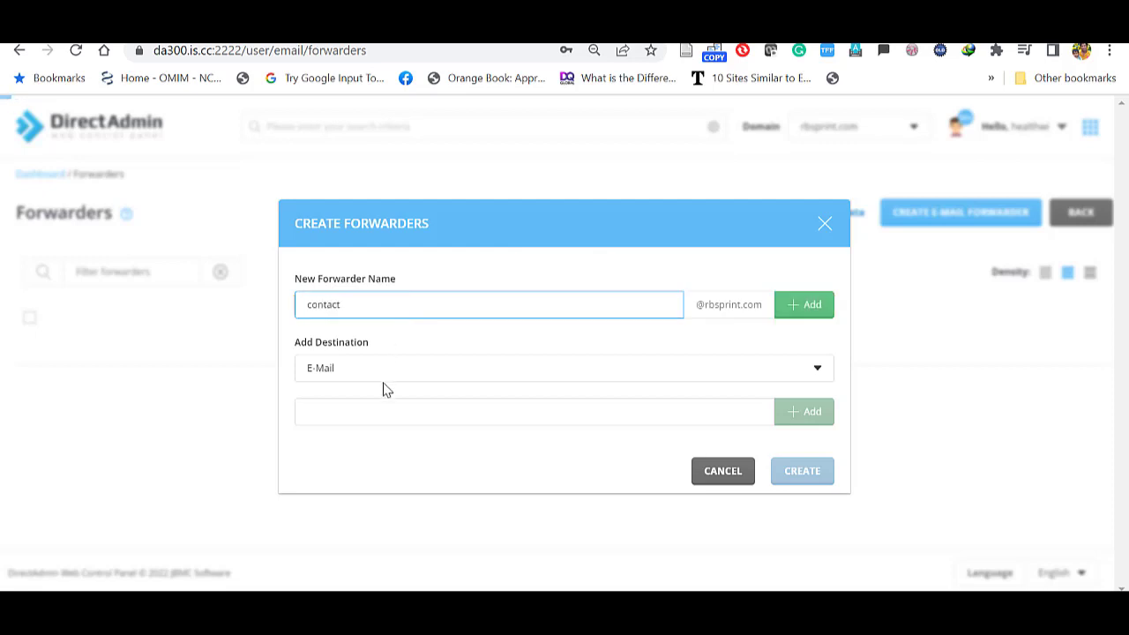
left_click(383, 411)
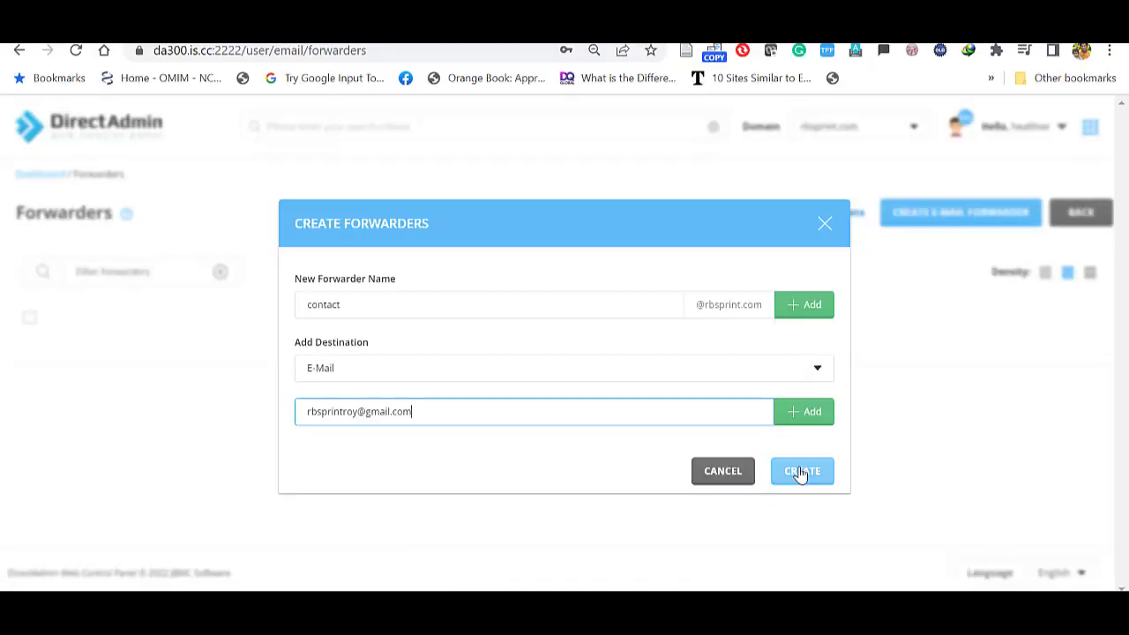
left_click(799, 470)
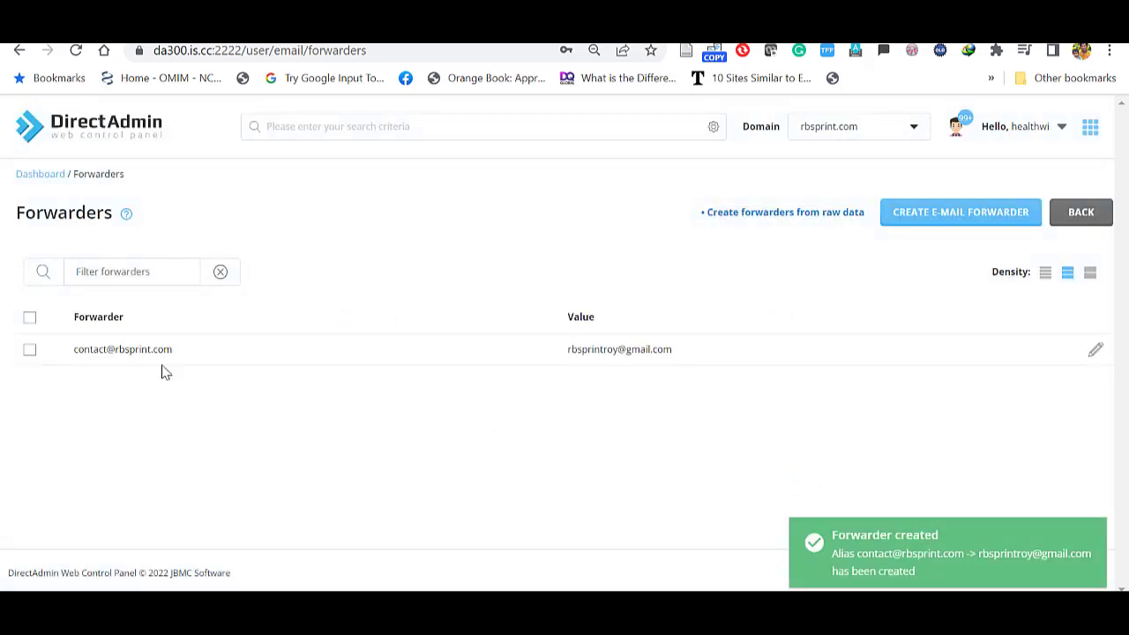
Step: Check the new contact forwarder, then select its address to copy it
left_click(1093, 351)
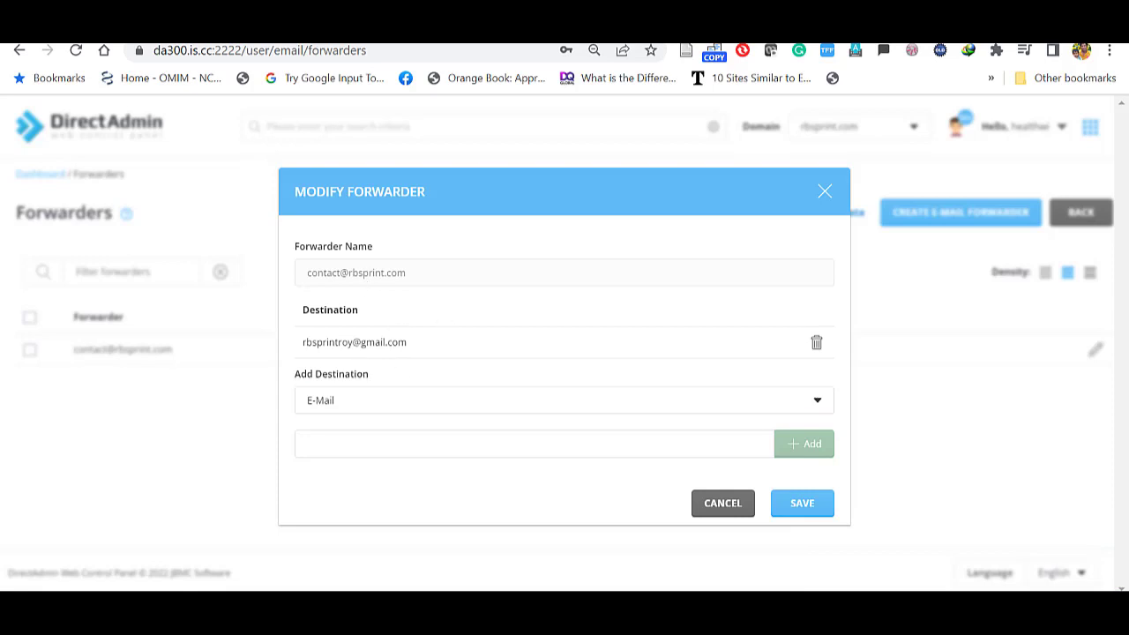
left_click(723, 503)
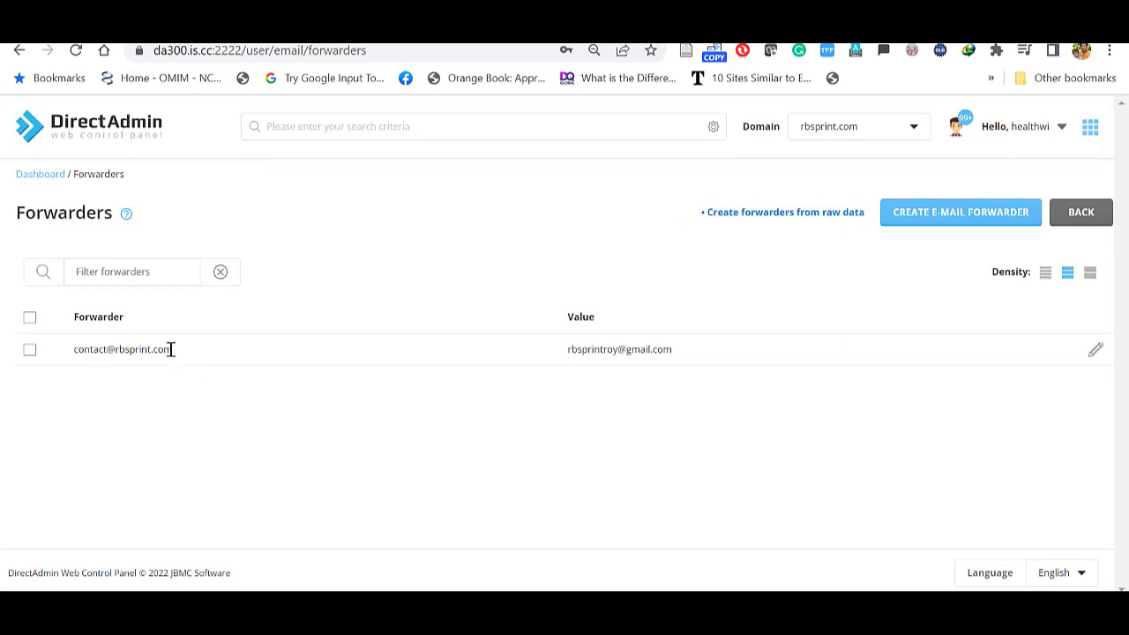
left_click_drag(173, 349, 76, 351)
key("ctrl+c")
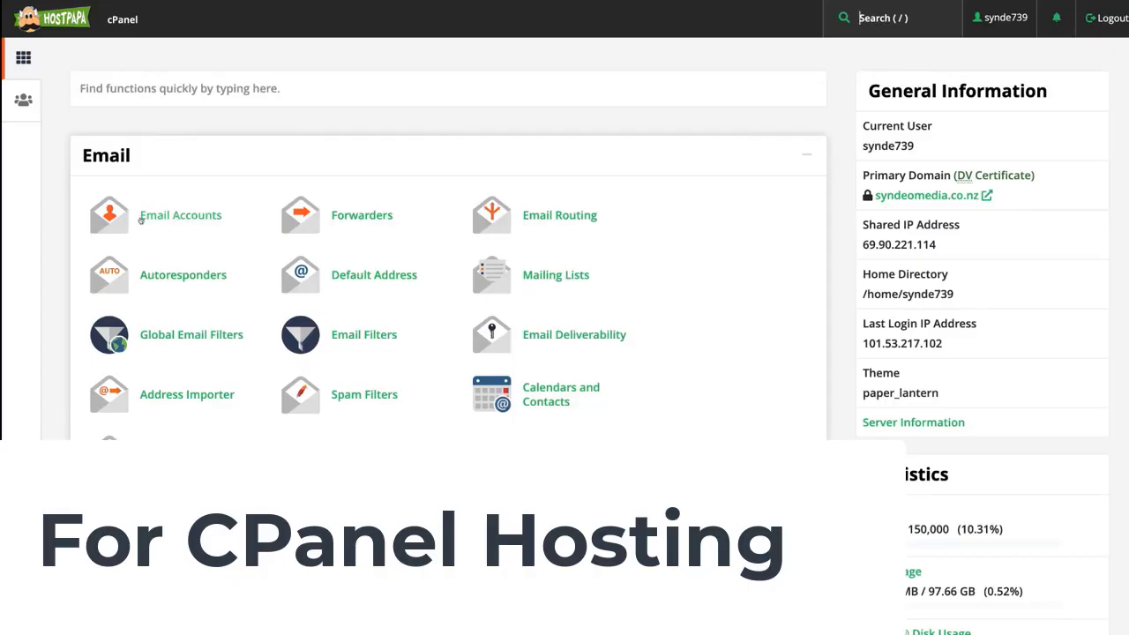
Step: In cPanel, open the new email account form, then the Add a New Forwarder form
left_click(175, 217)
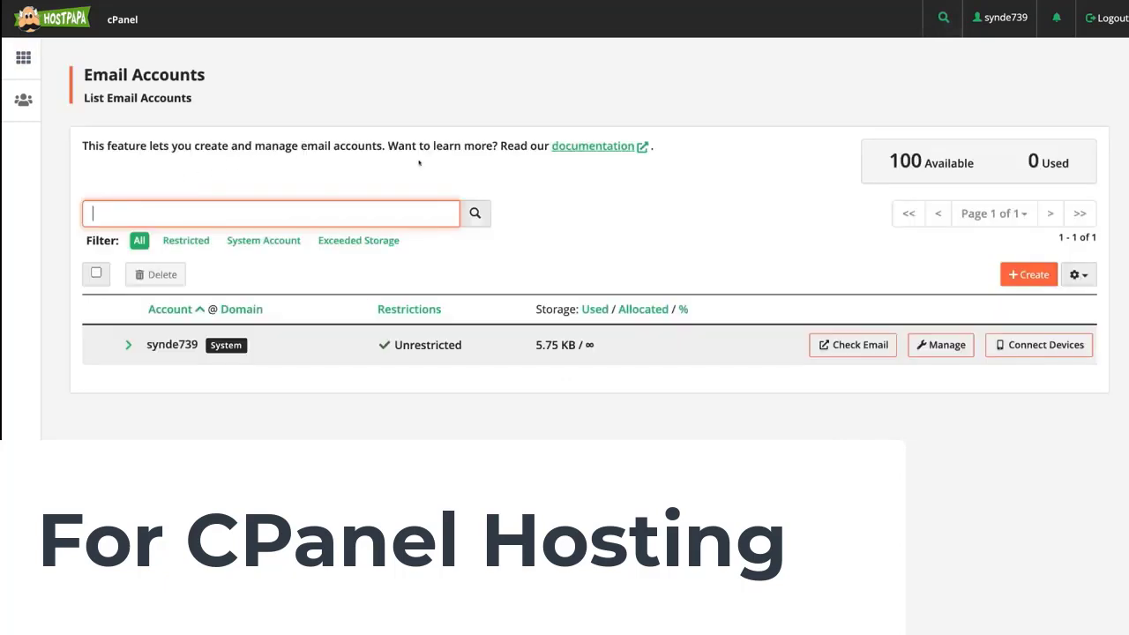
left_click(1031, 275)
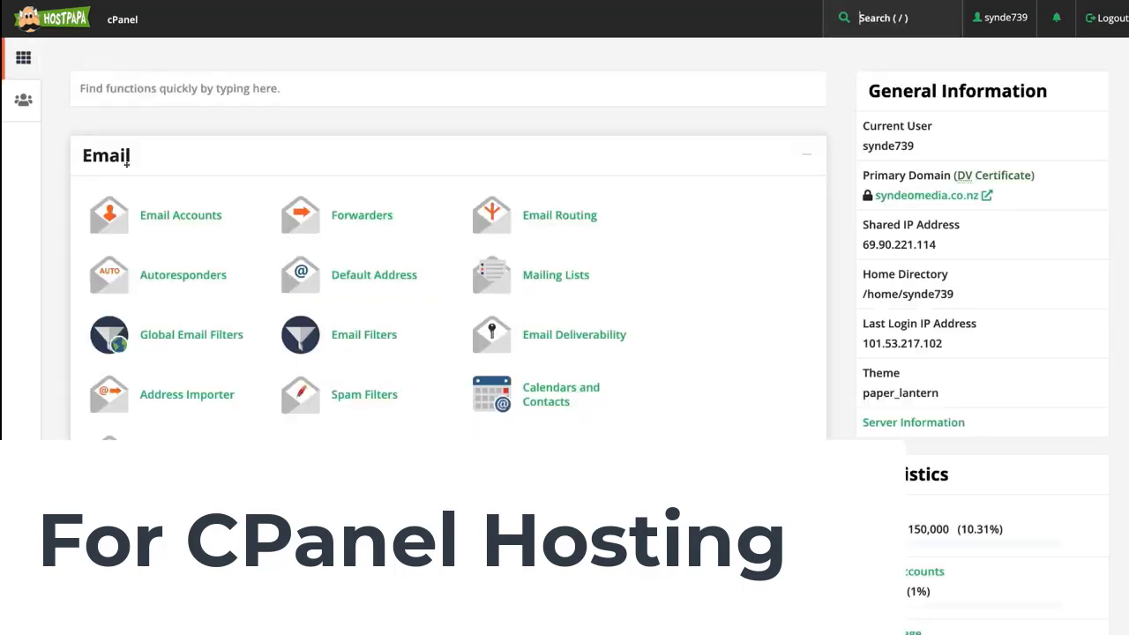
left_click(356, 215)
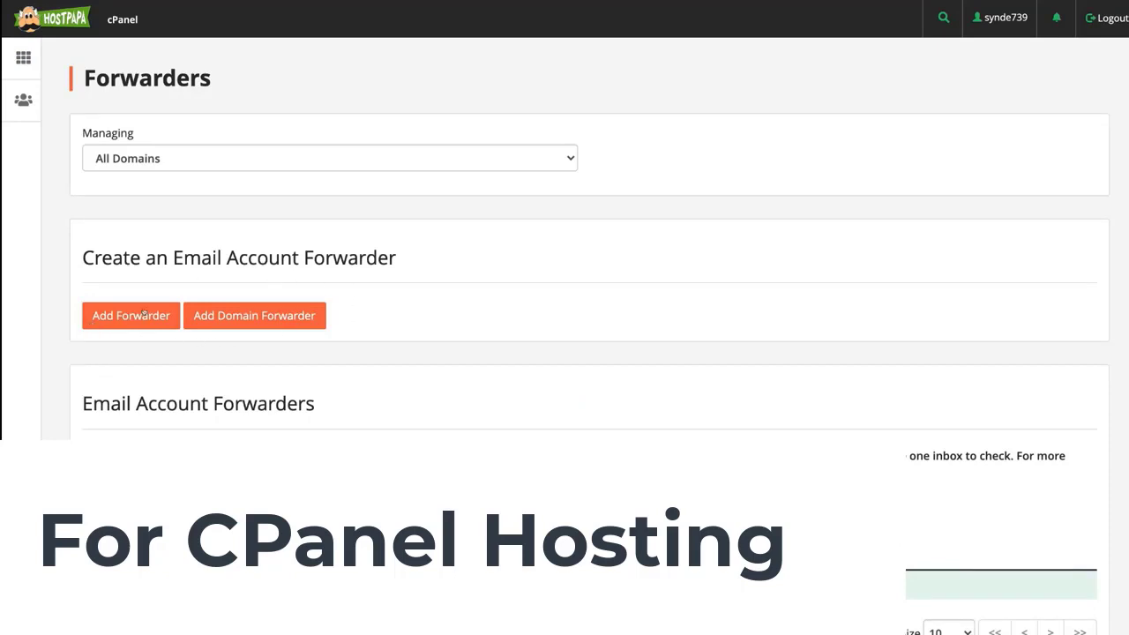
left_click(144, 315)
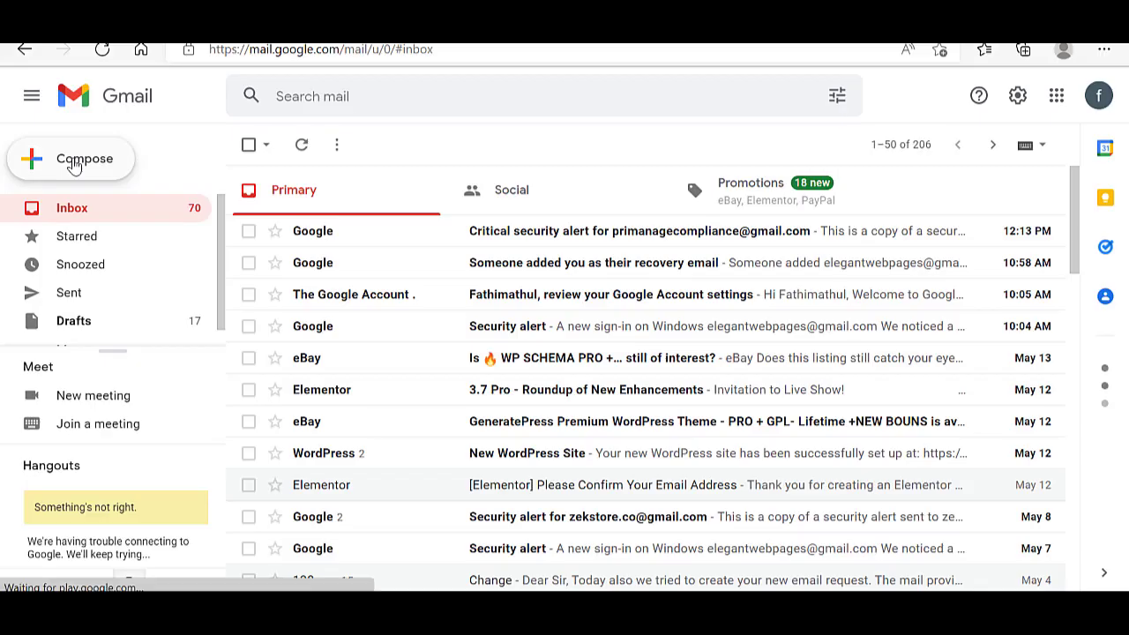
Step: Compose a Gmail message to the pasted contact address, subject 'Test rbsprint mail', body 'Done'
left_click(36, 158)
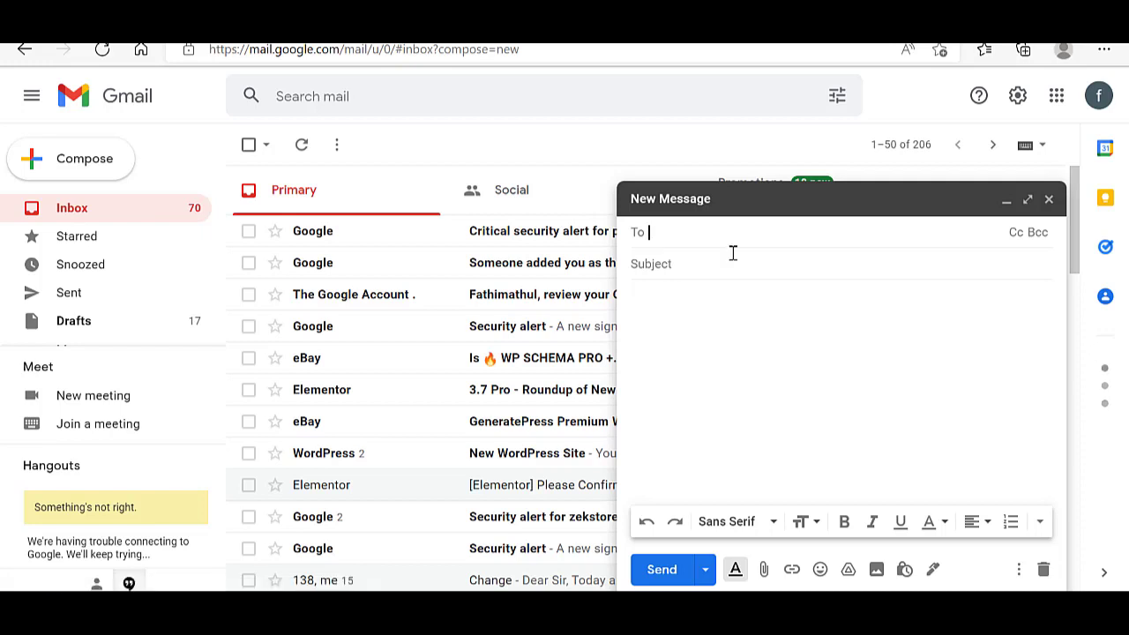
key("ctrl+v")
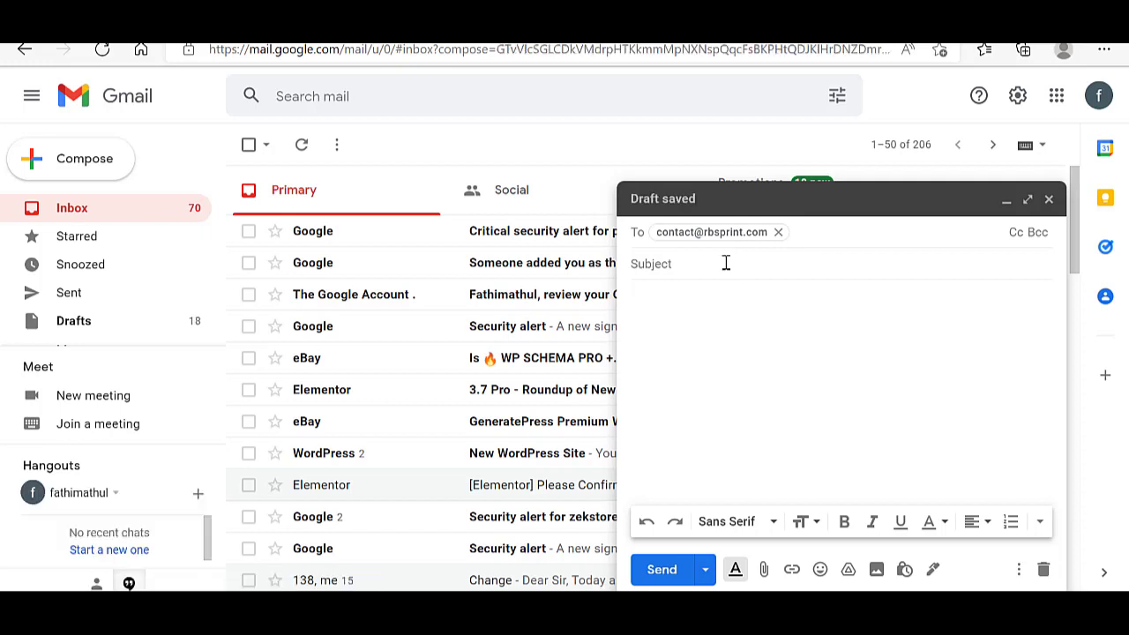
left_click(721, 277)
type("Test rbsprint mail")
left_click(655, 304)
type("Do")
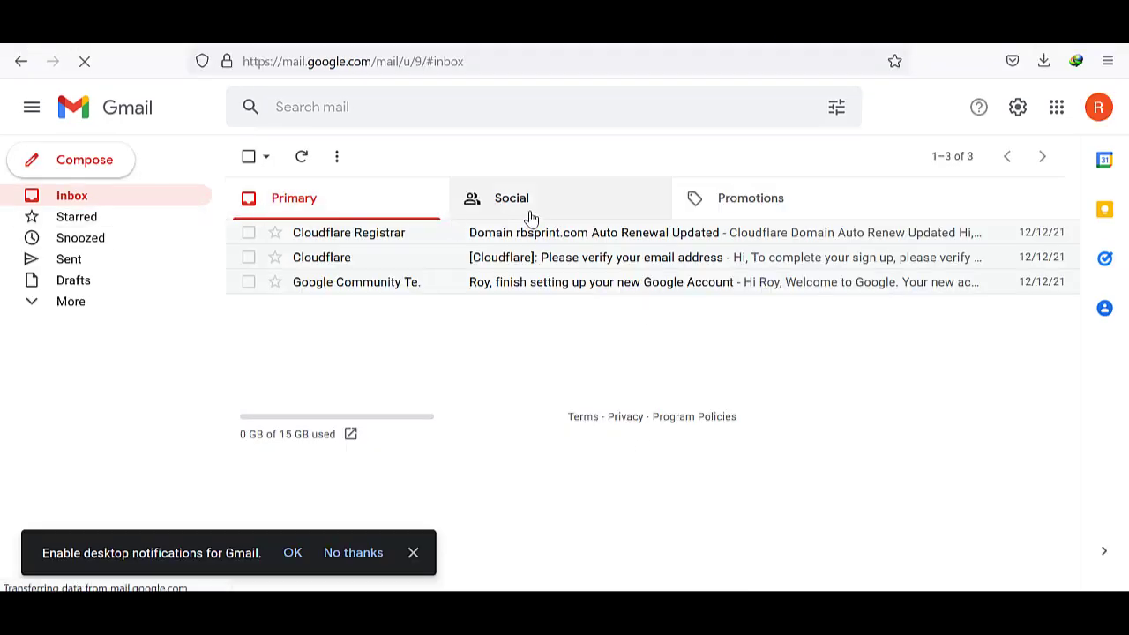
Step: Find the Test rbsprint mail message in Social, Promotions and the inbox, open it, and start a reply
left_click(529, 219)
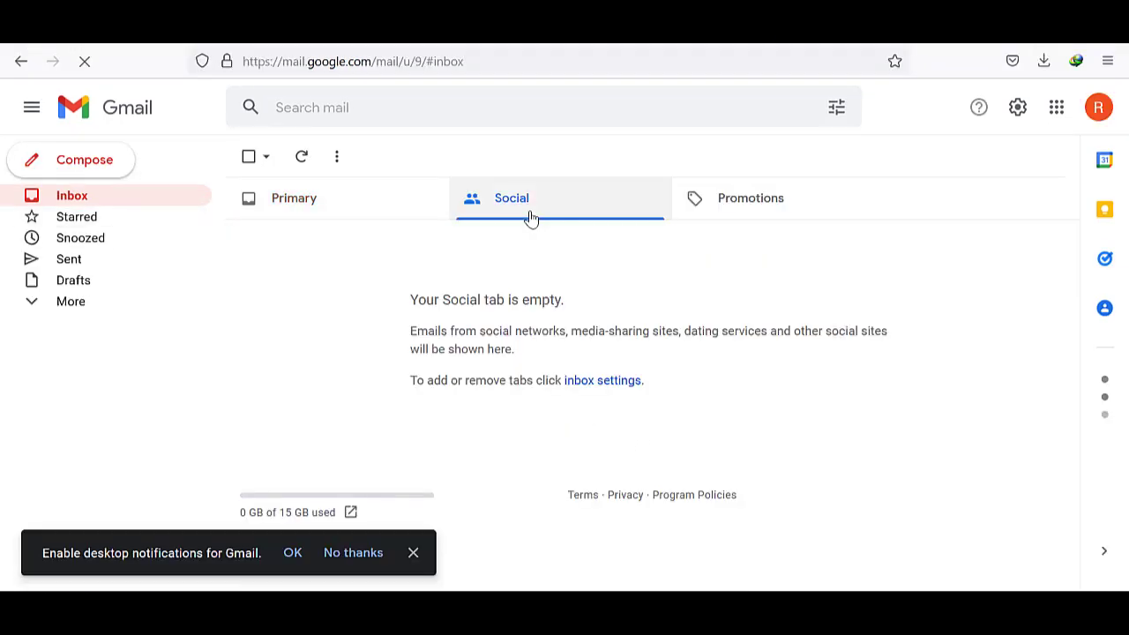
left_click(732, 214)
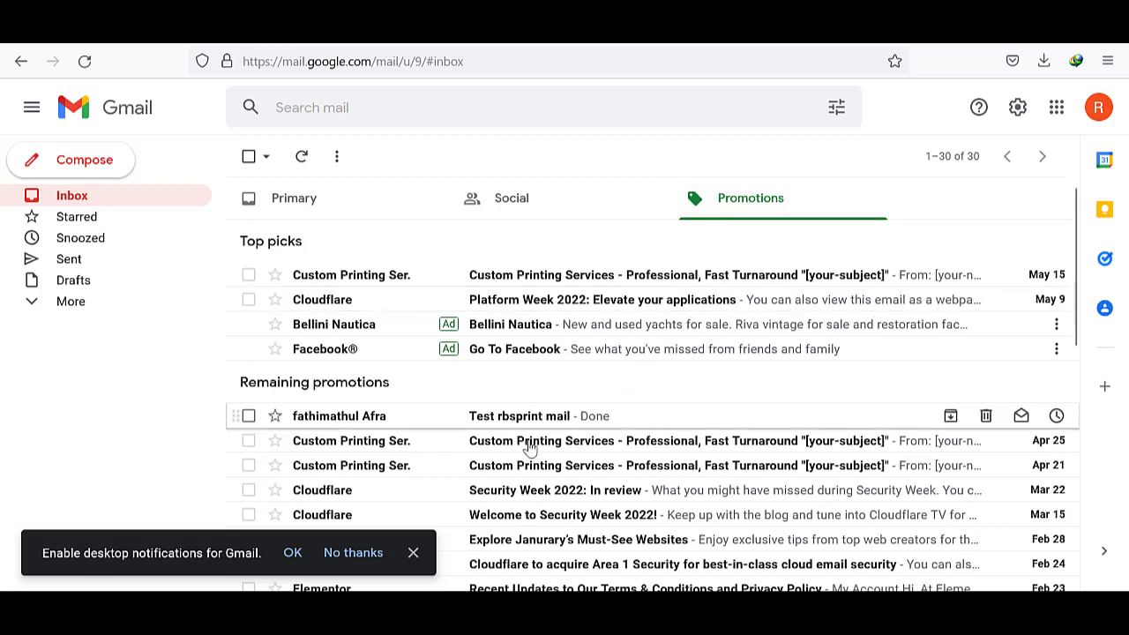
left_click(499, 421)
right_click(499, 421)
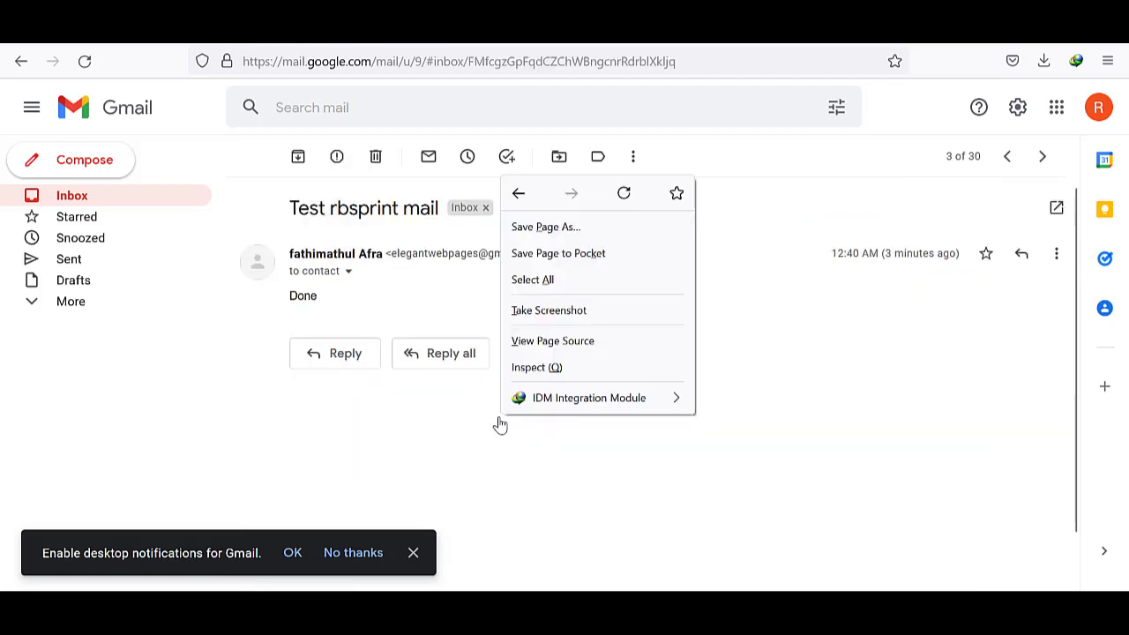
left_click(410, 301)
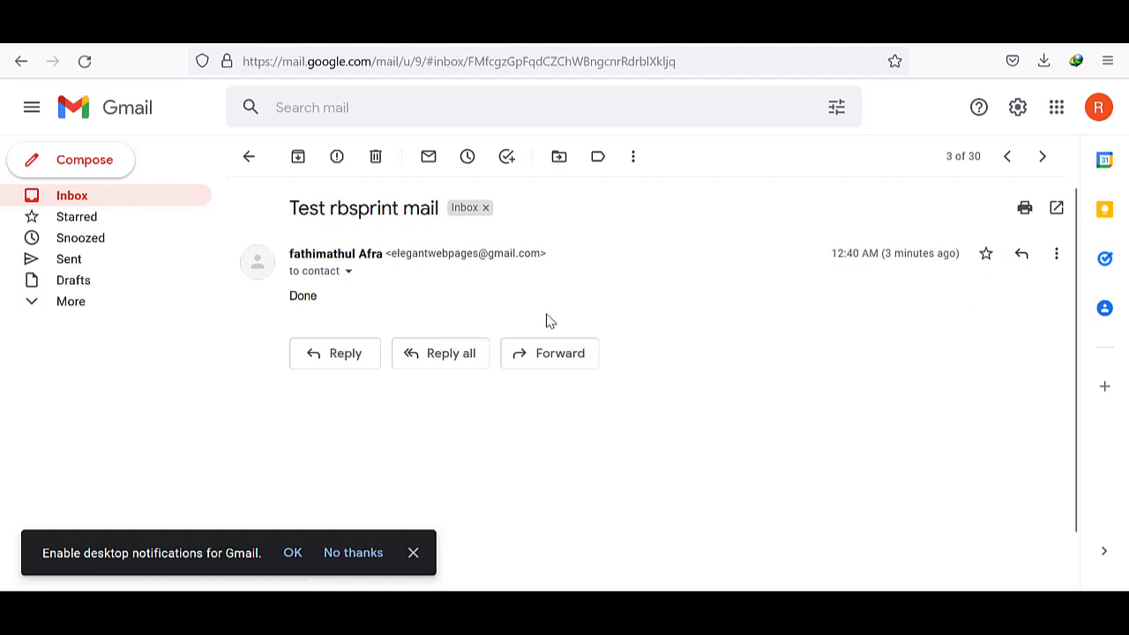
left_click(70, 301)
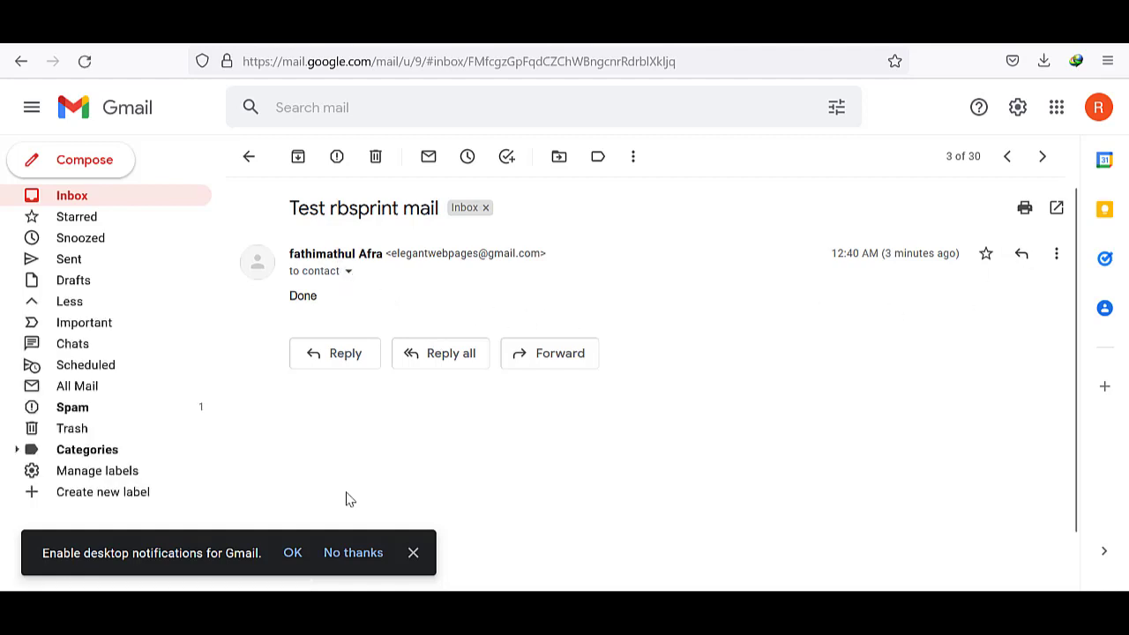
left_click(338, 365)
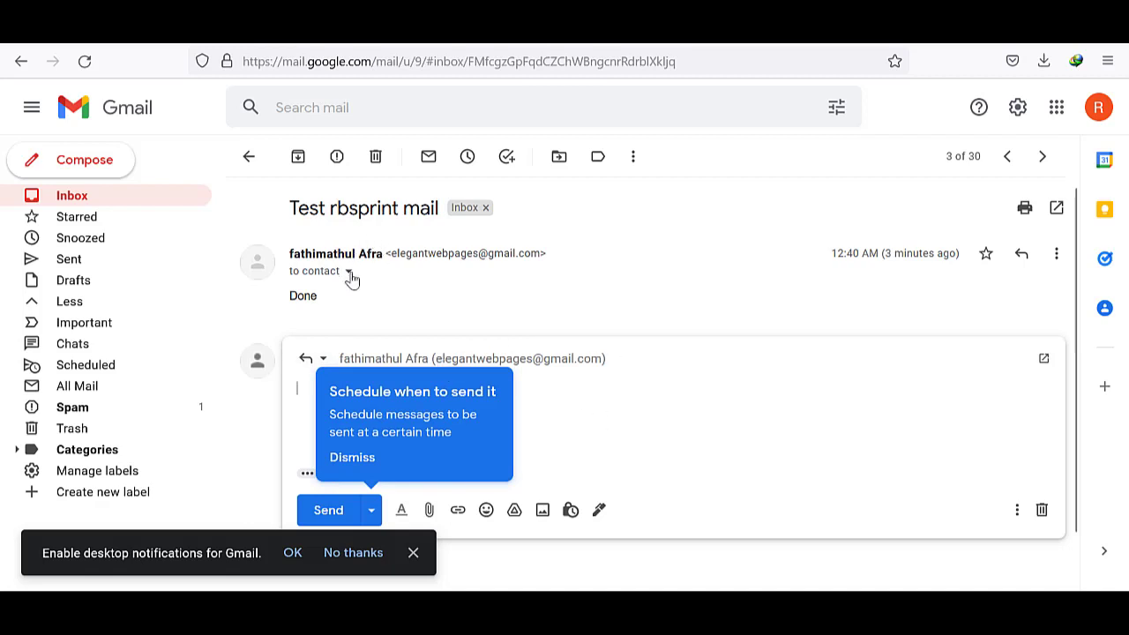
Step: Open Gmail's Accounts and Import settings and start adding another send-as email address
left_click(1018, 110)
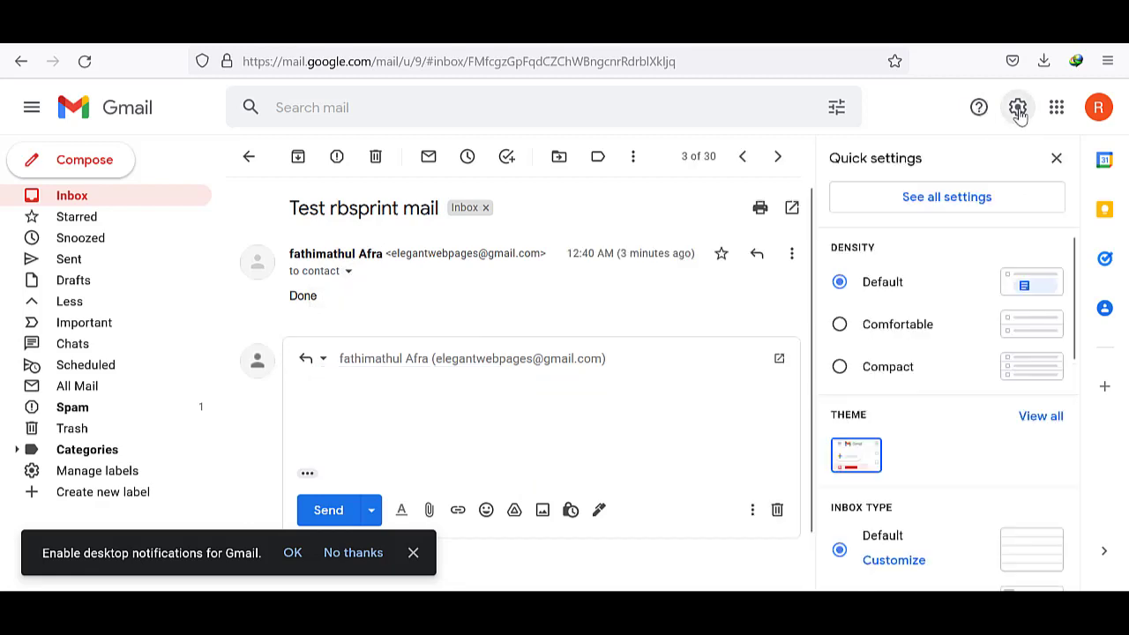
left_click(933, 201)
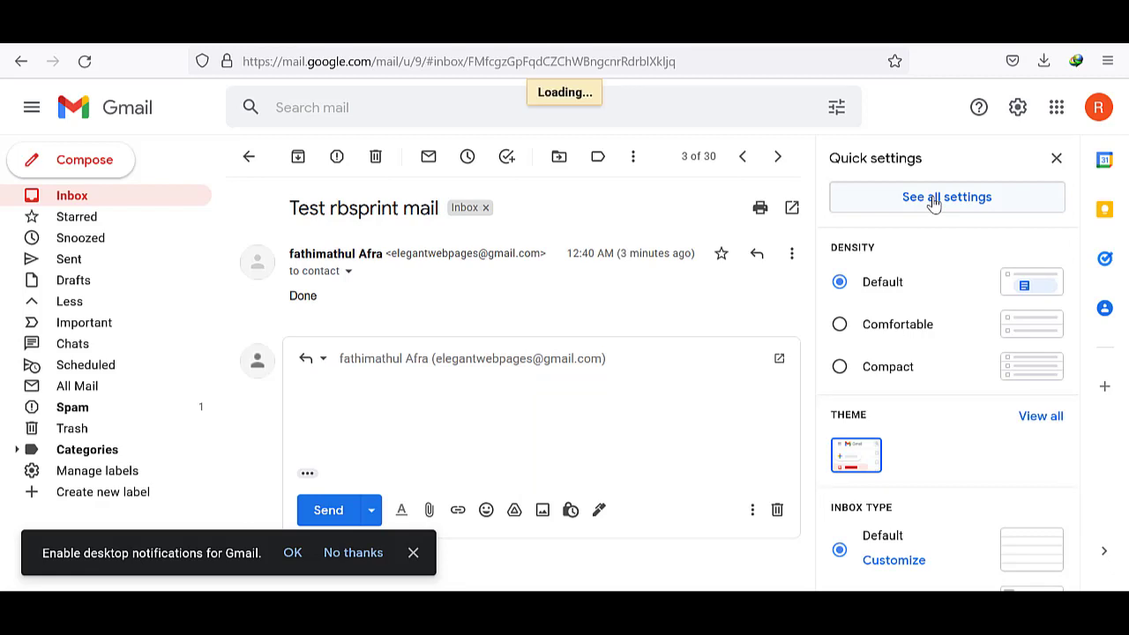
left_click(412, 551)
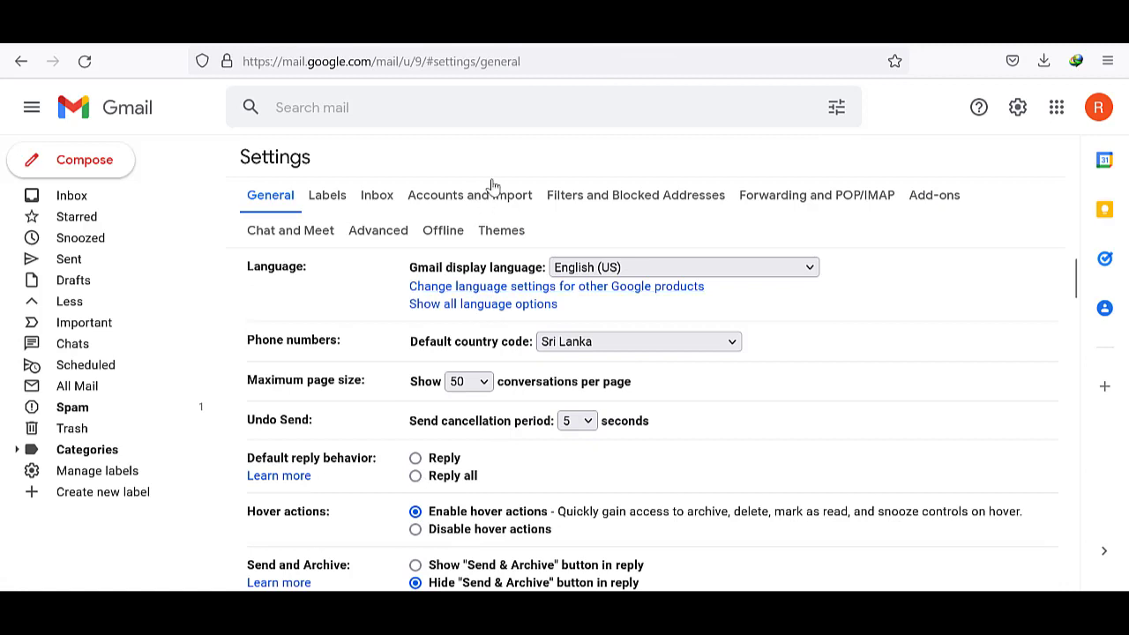
left_click(475, 205)
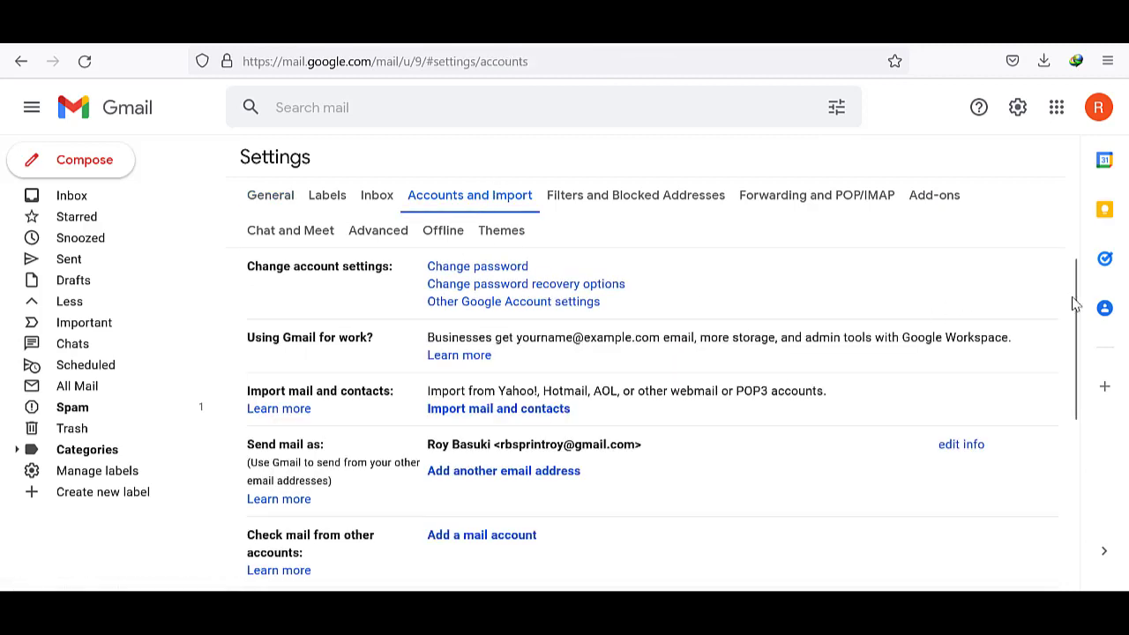
left_click_drag(1073, 303, 1074, 335)
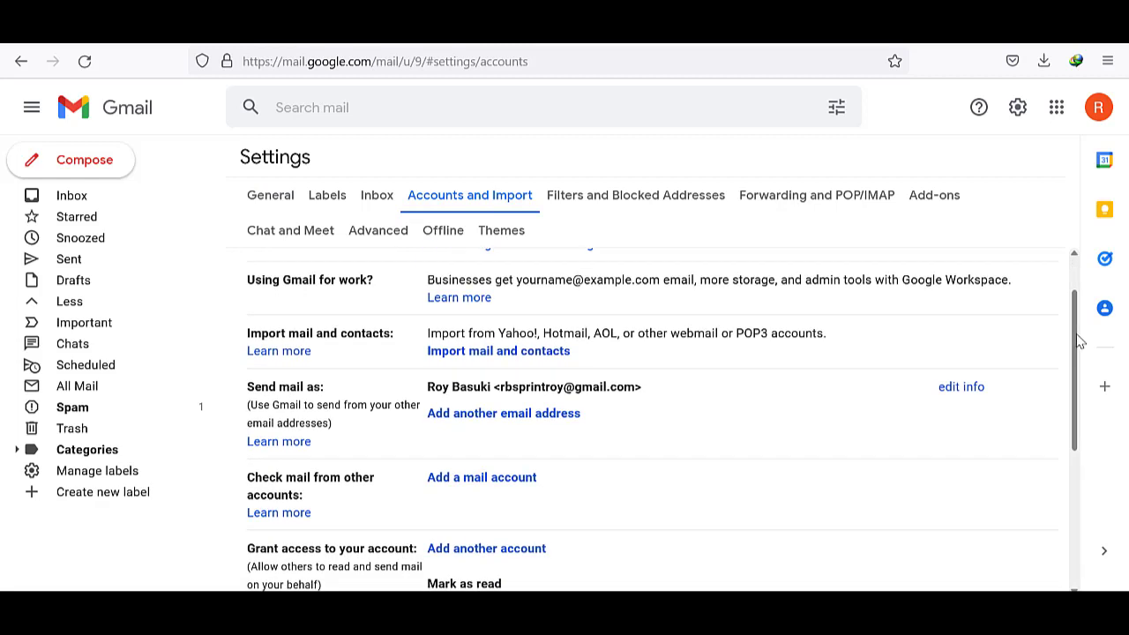
left_click(502, 414)
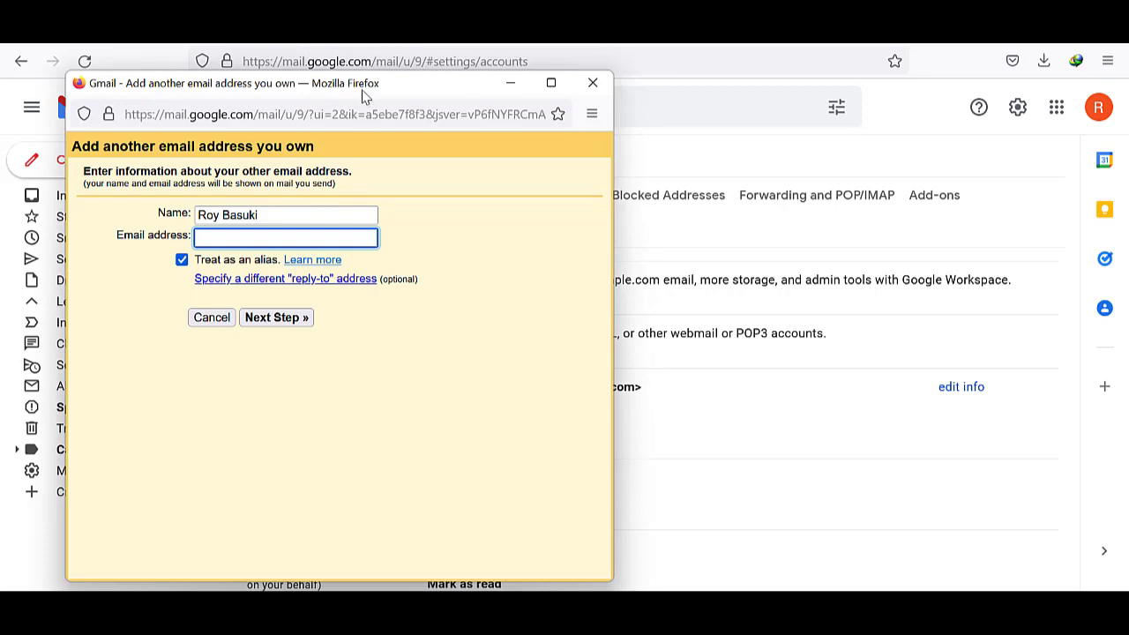
Step: Replace the sender name in the add-address window with 'RBS Print'
left_click_drag(388, 83, 437, 99)
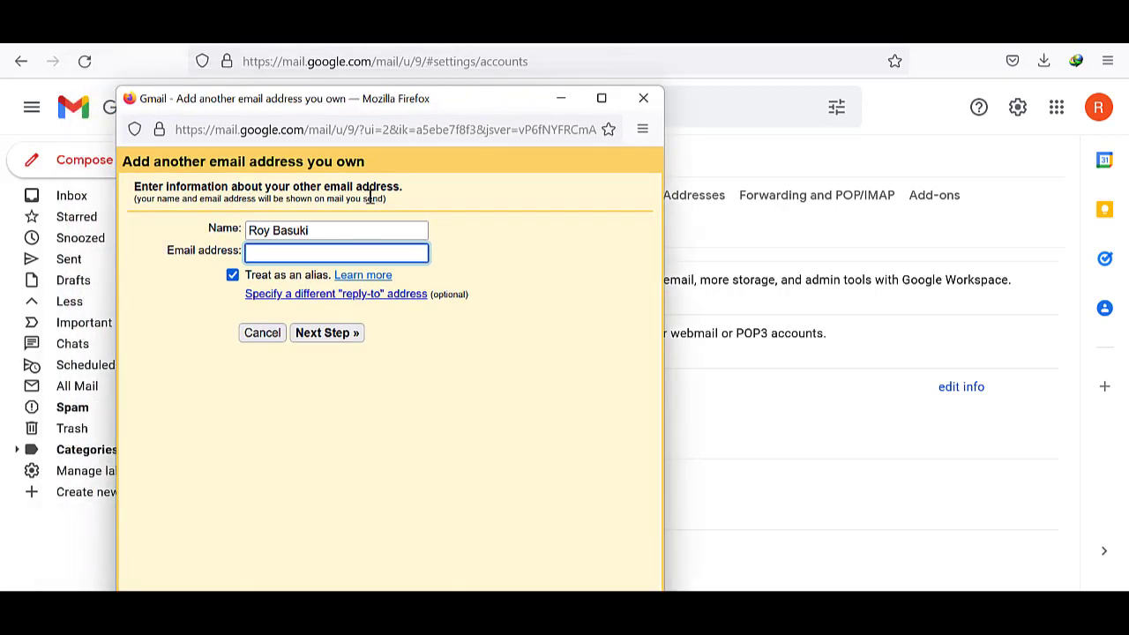
left_click(357, 229)
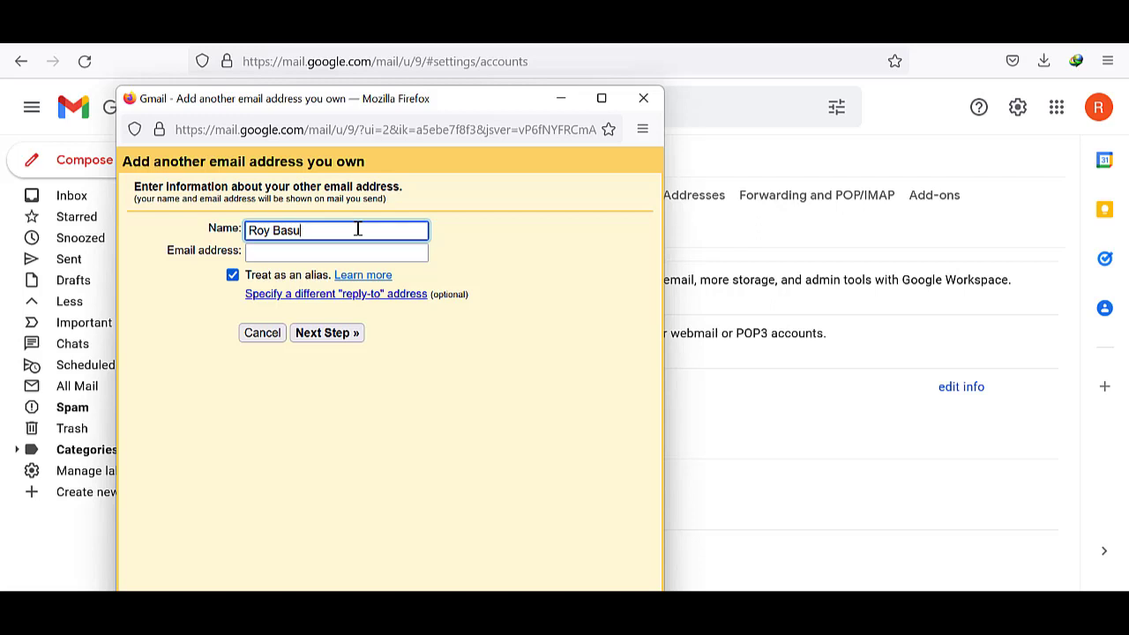
key("ctrl+a")
type("R")
type("BS Print")
Step: Clear the address field and copy the domain's contact address from the Notepad notes
left_click(323, 254)
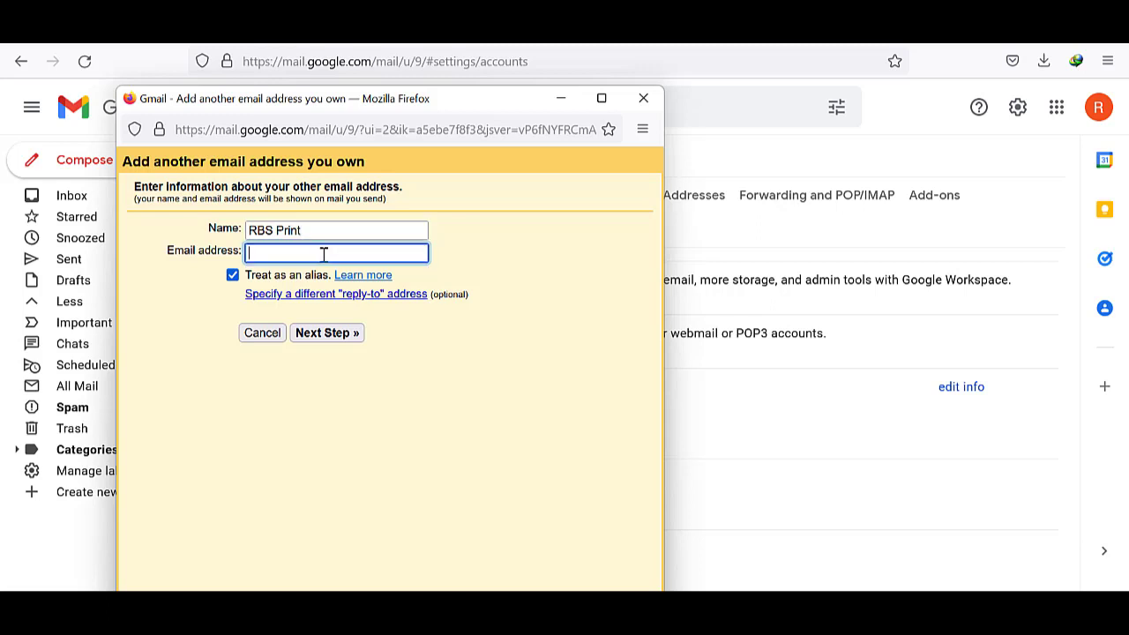
key("BackSpace")
key("BackSpace")
key("BackSpace")
key("alt+Tab")
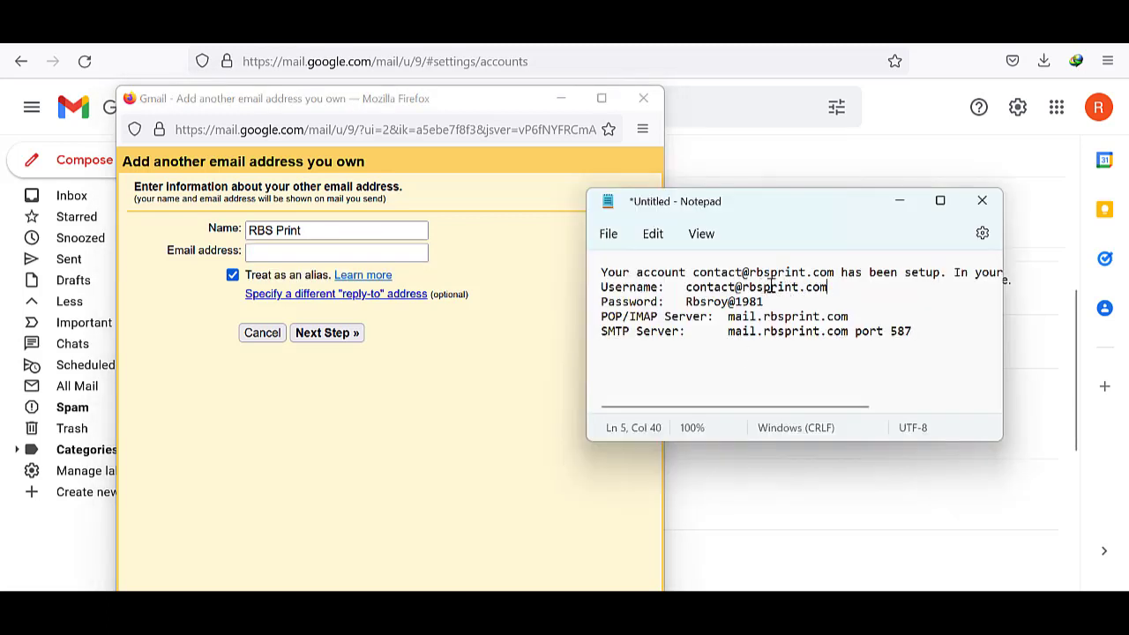
left_click(846, 291)
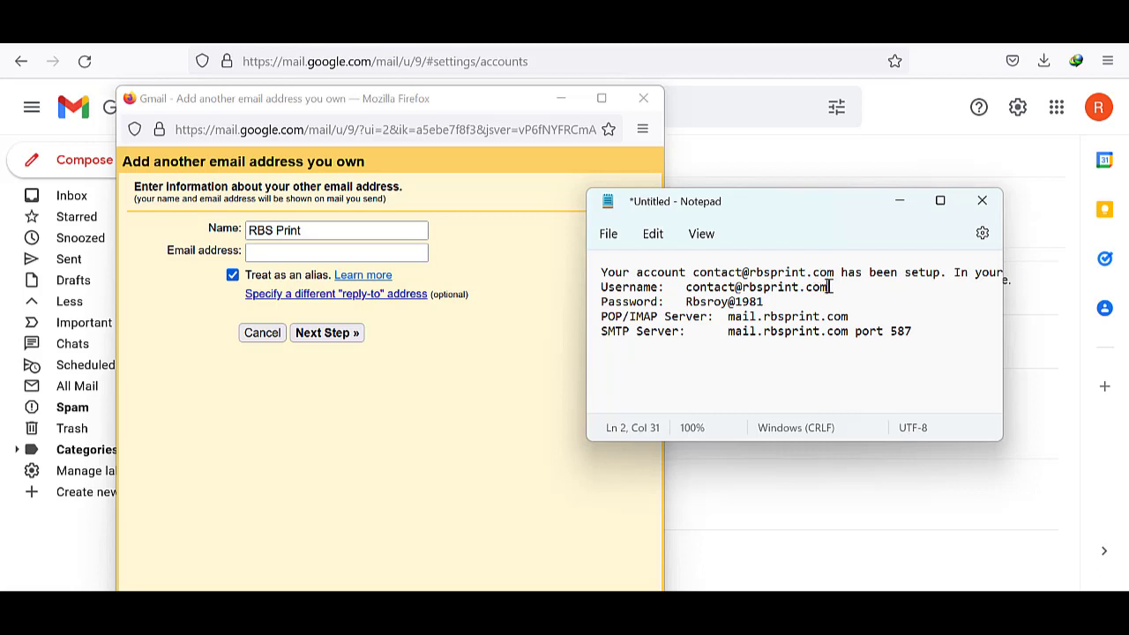
left_click_drag(830, 287, 318, 253)
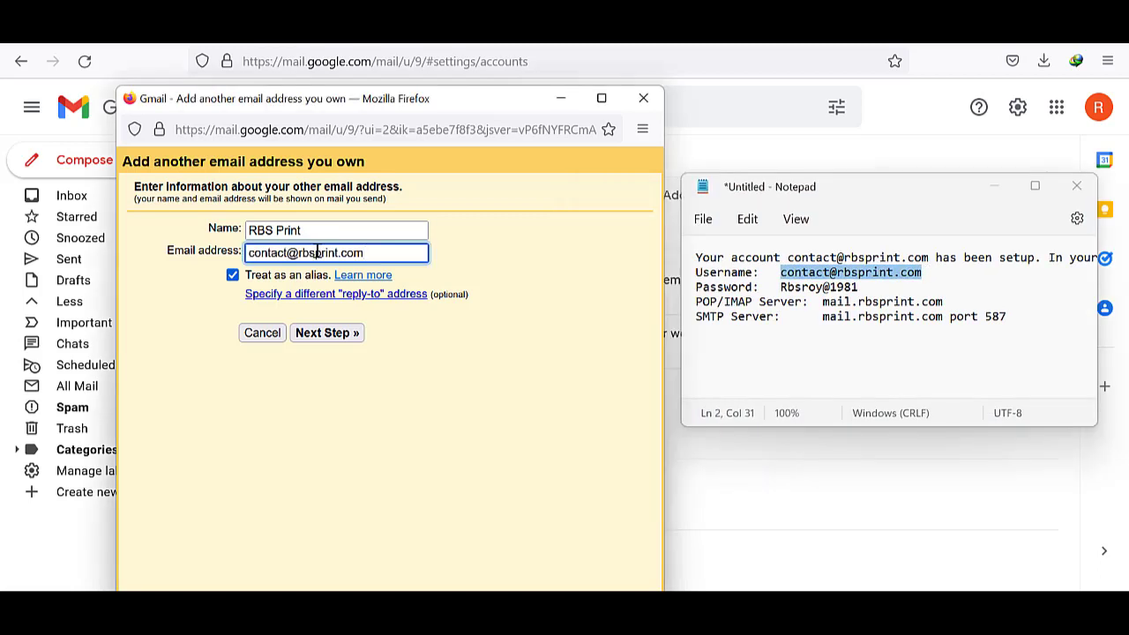
Step: Submit the name and address, then paste mail.rbsprint.com as the SMTP server
left_click(325, 333)
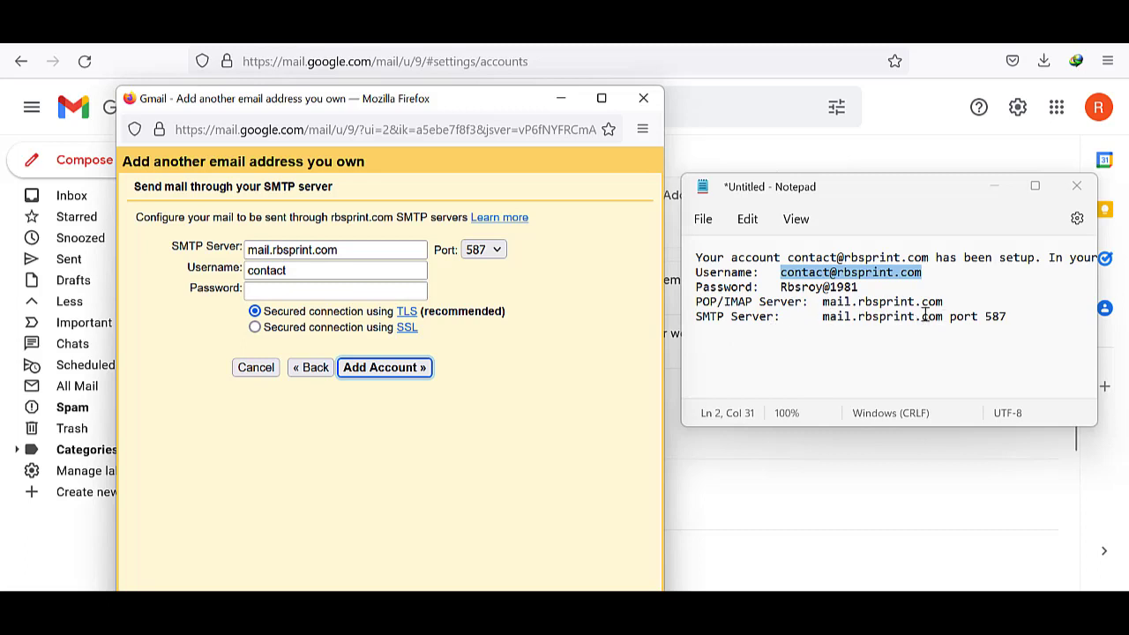
left_click_drag(945, 316, 826, 317)
key("ctrl+c")
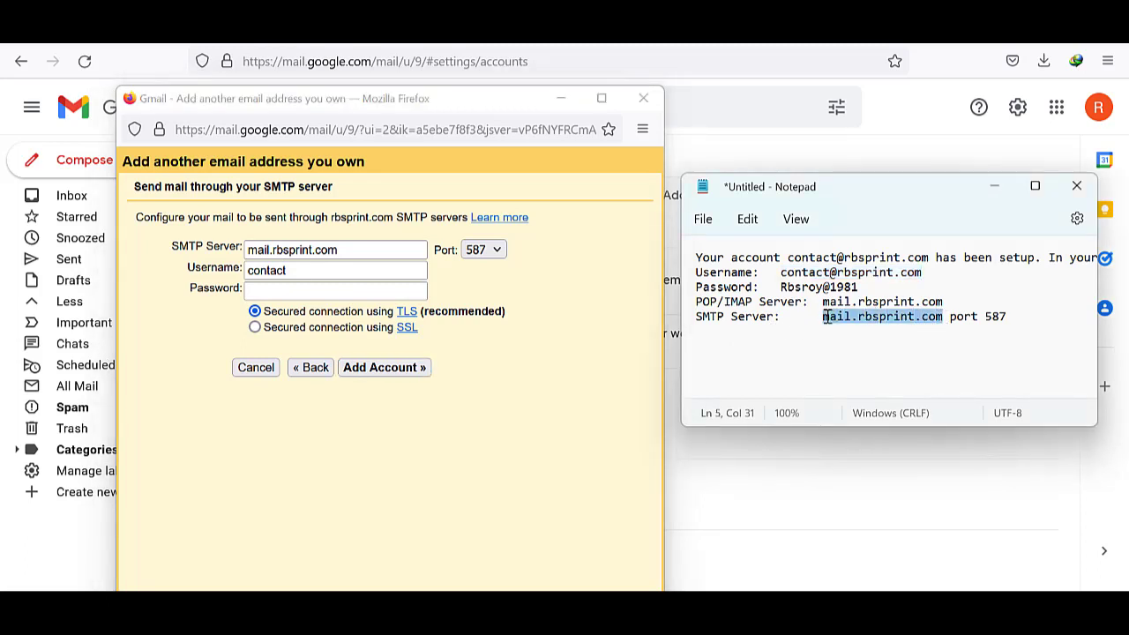
left_click_drag(360, 249, 205, 251)
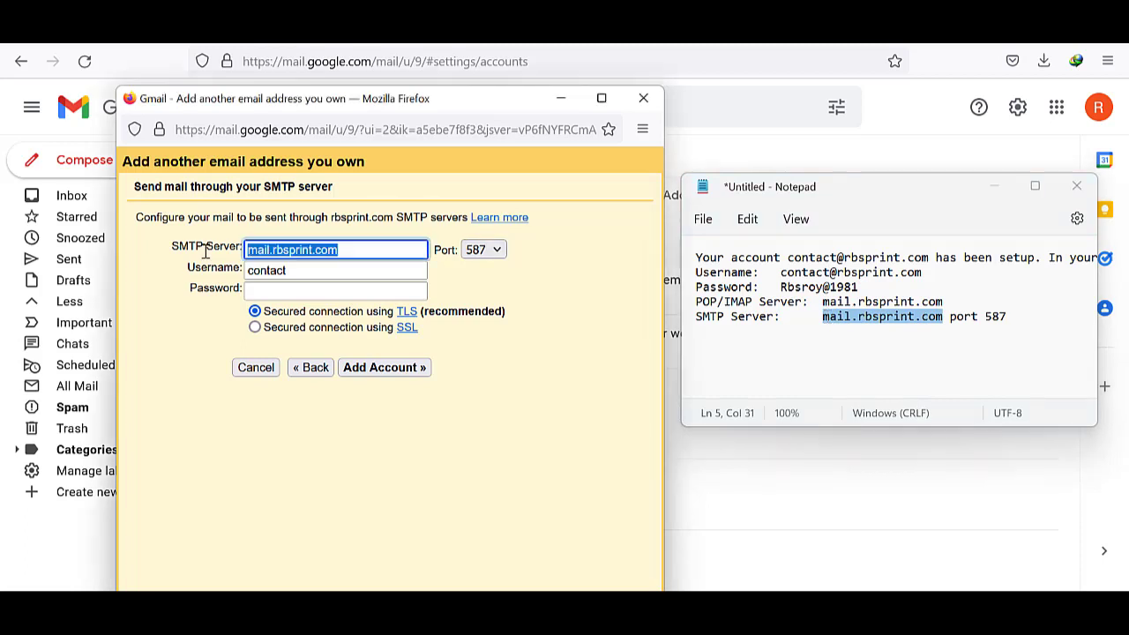
key("ctrl+v")
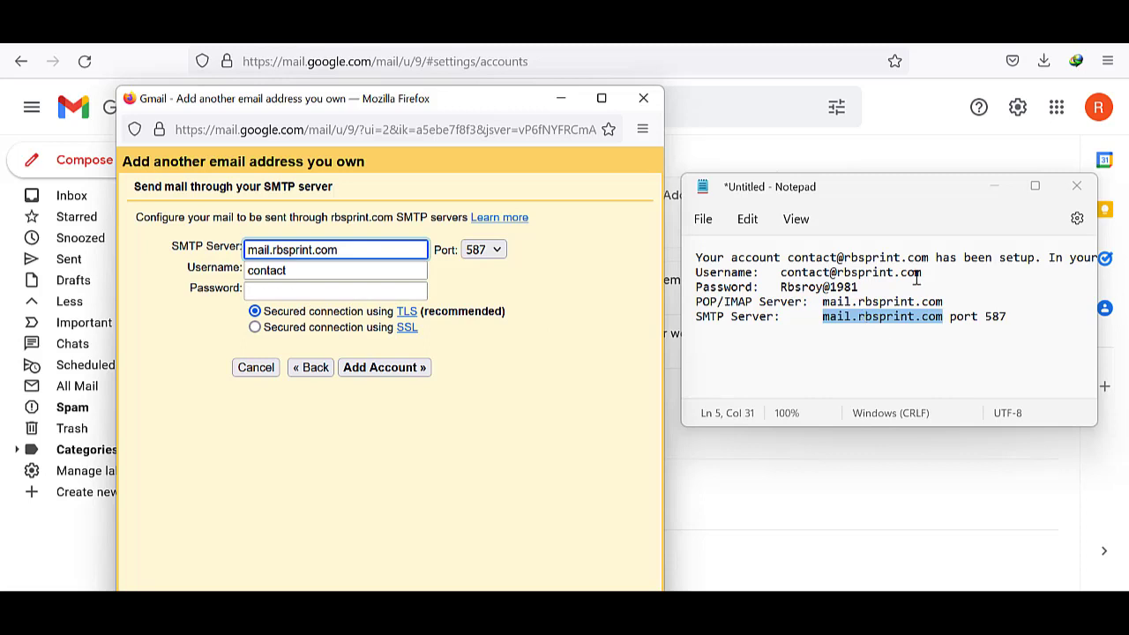
Step: Paste the contact mailbox's full address as username and its password from the notes
left_click_drag(924, 272, 780, 273)
key("ctrl+c")
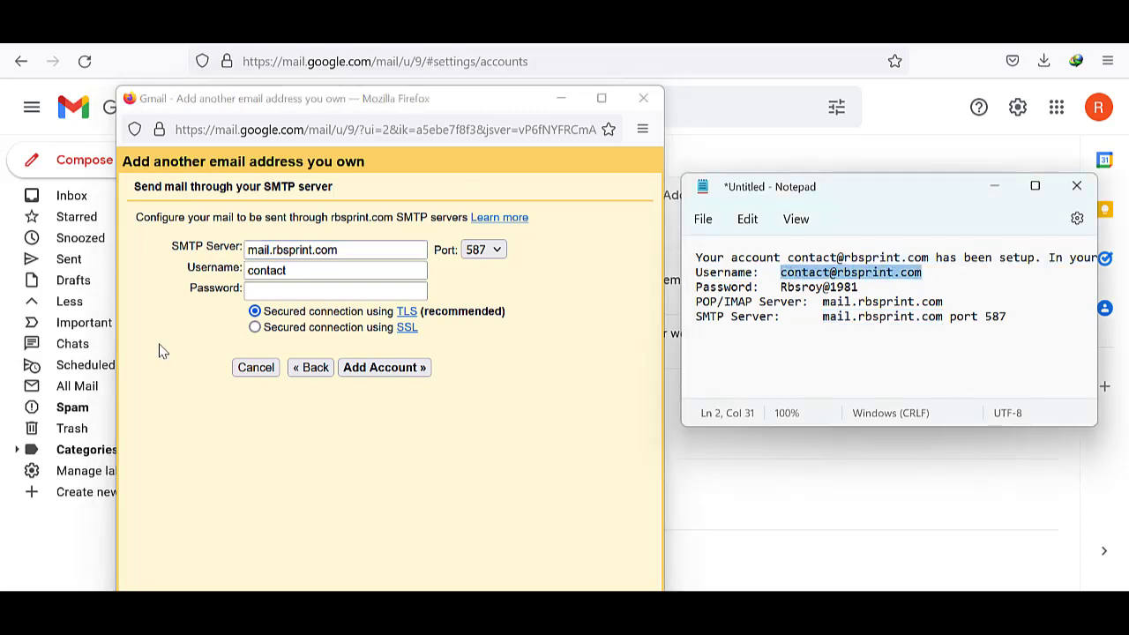
left_click(306, 271)
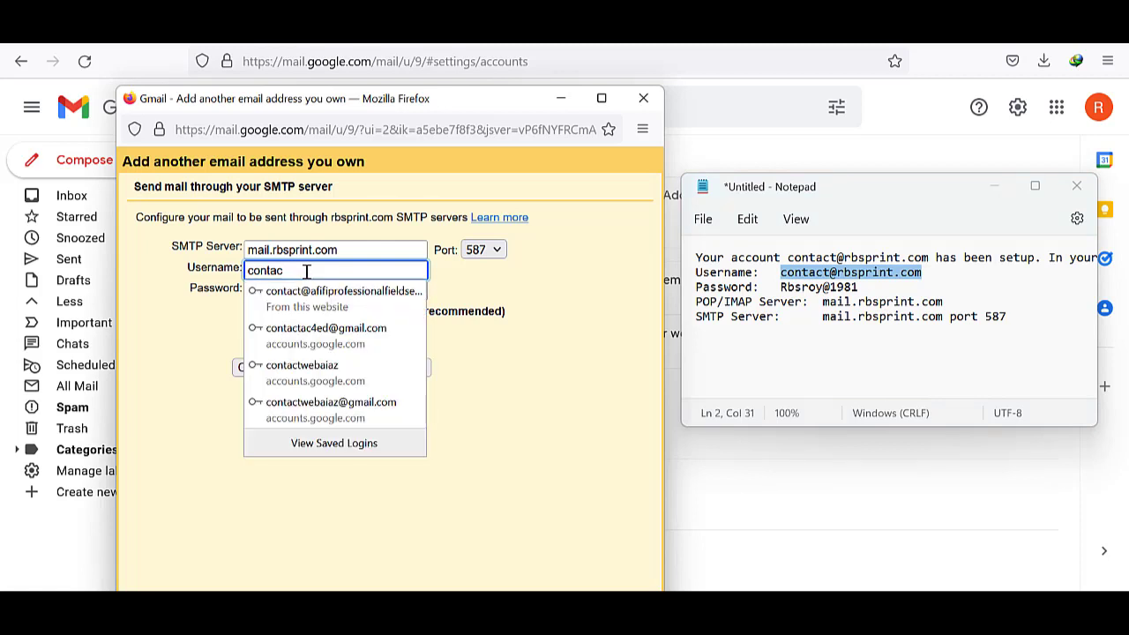
type("contac")
key("BackSpace")
key("BackSpace")
key("BackSpace")
key("BackSpace")
key("BackSpace")
key("BackSpace")
key("ctrl+v")
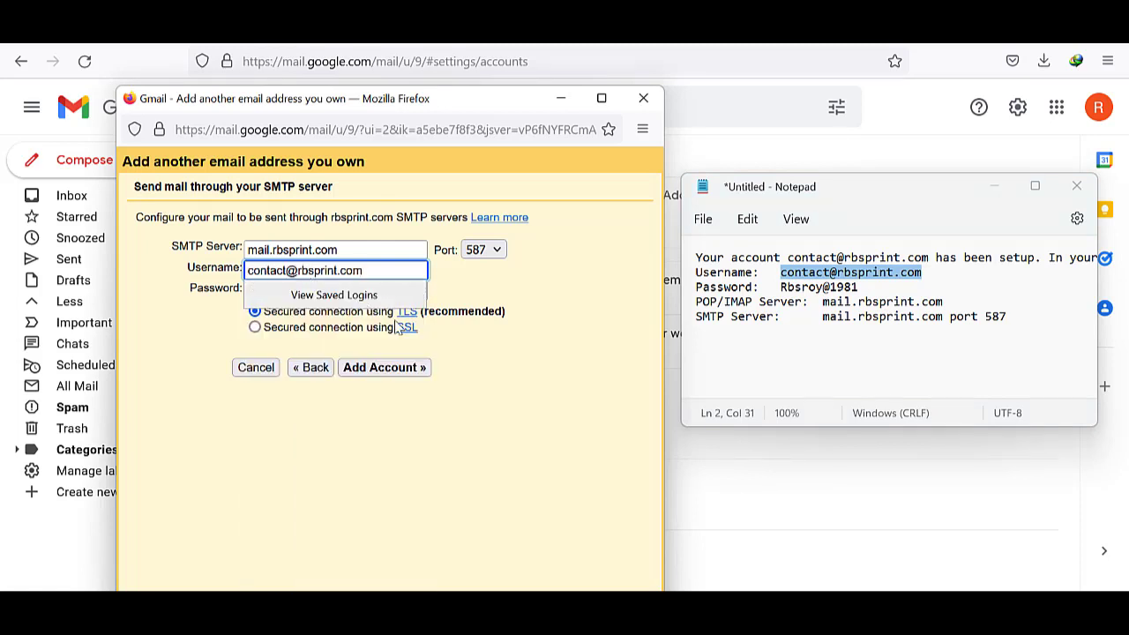
left_click(499, 464)
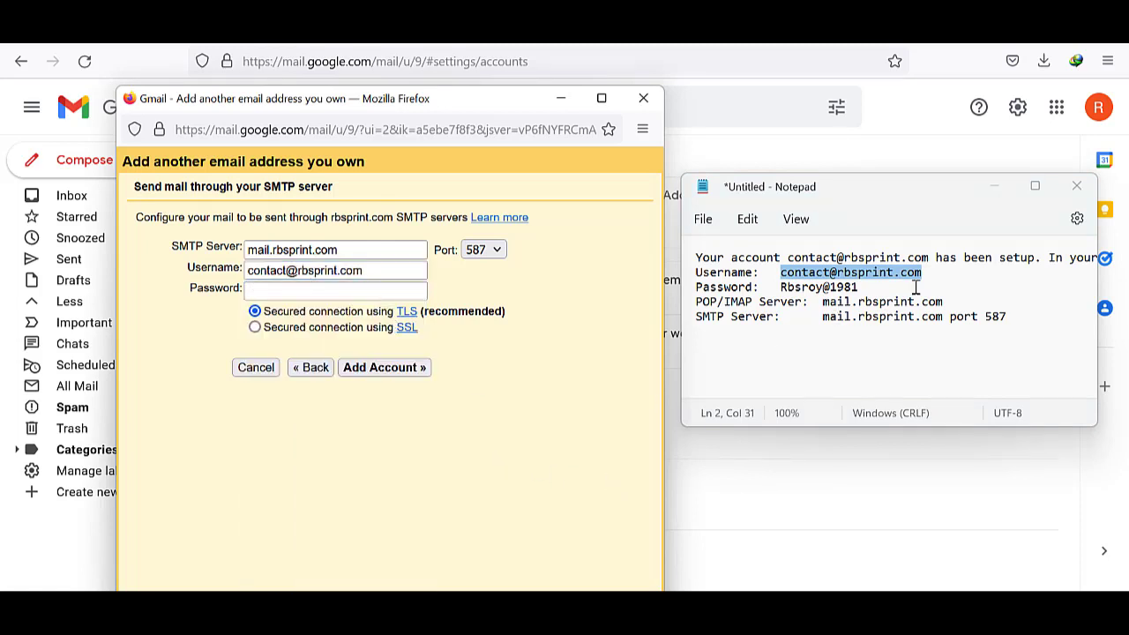
left_click_drag(858, 287, 780, 288)
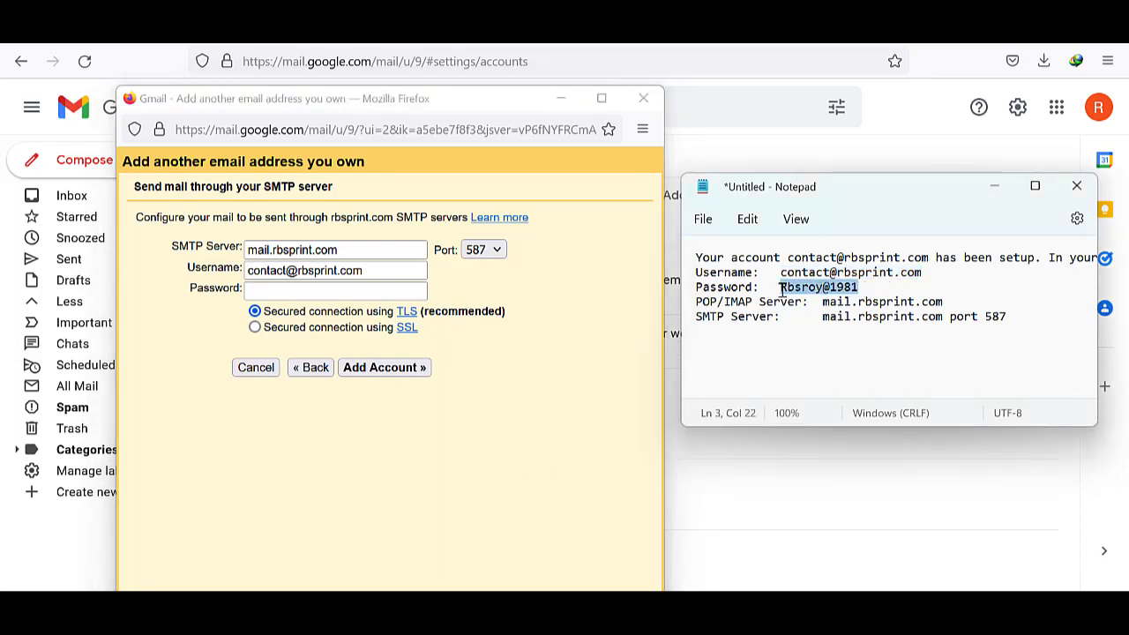
left_click(336, 291)
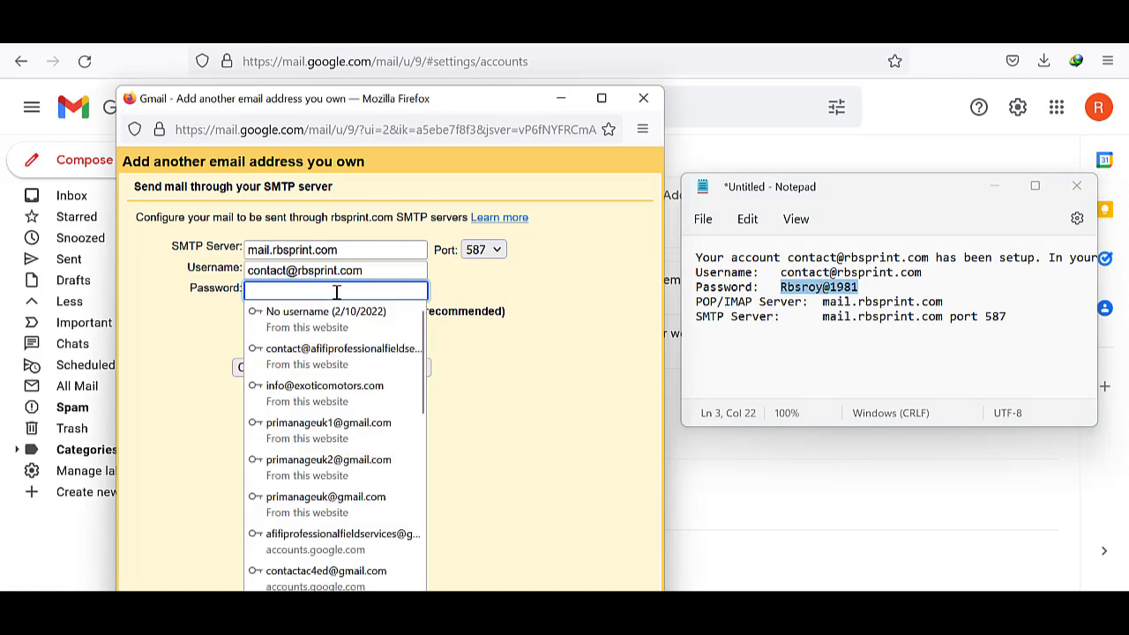
key("ctrl+v")
left_click(559, 391)
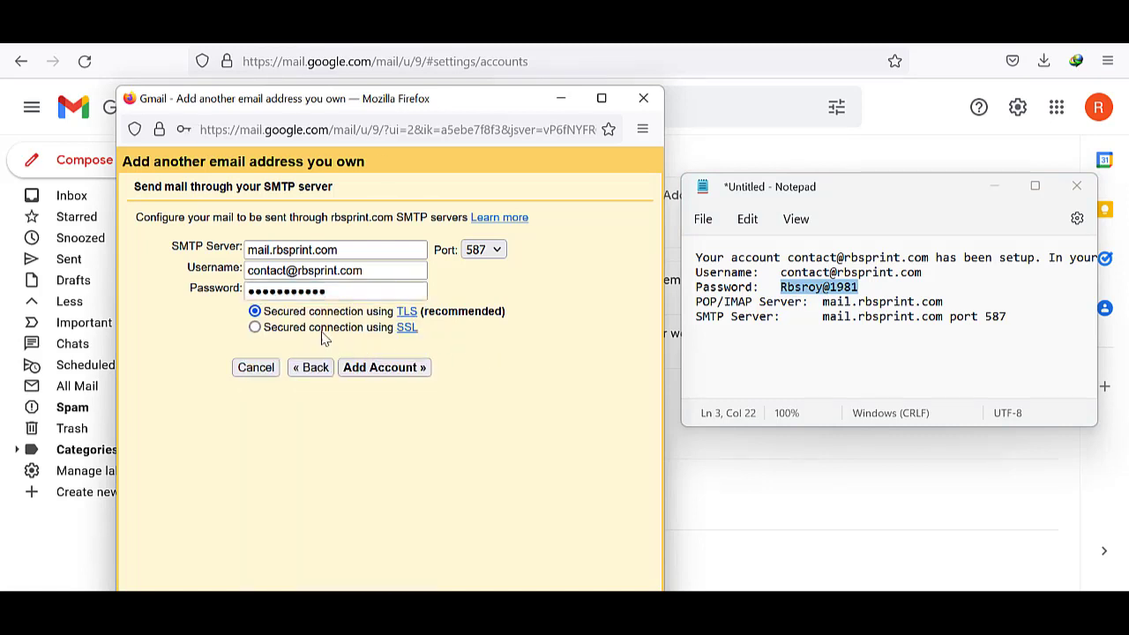
Step: Keep port 587 with TLS and submit the SMTP settings for checking
left_click(380, 368)
left_click(494, 252)
left_click(495, 253)
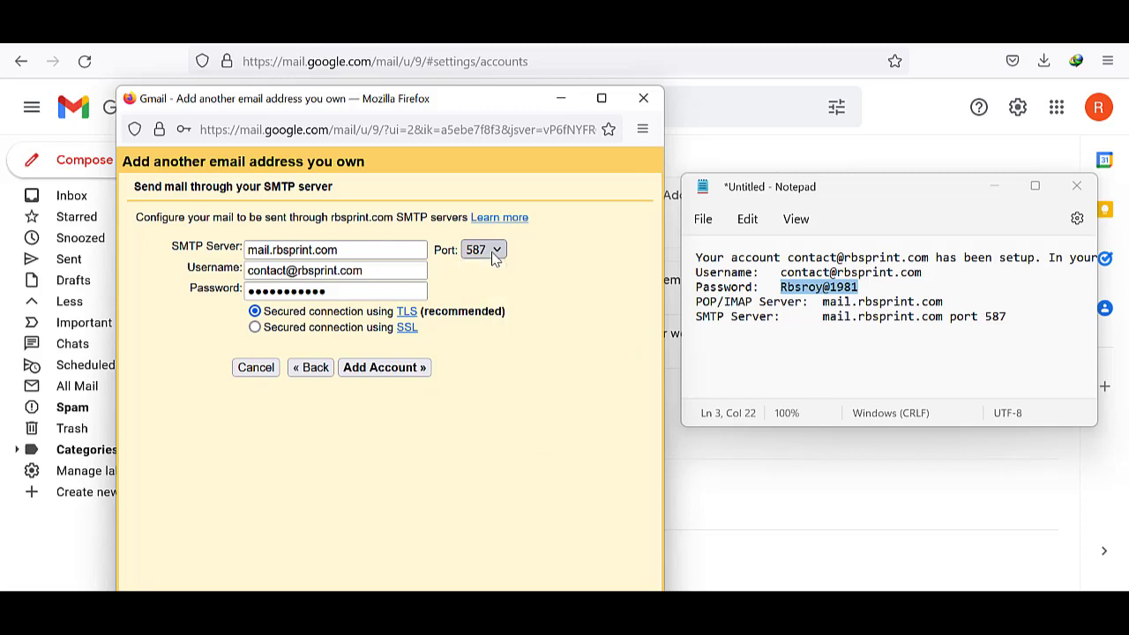
left_click(494, 253)
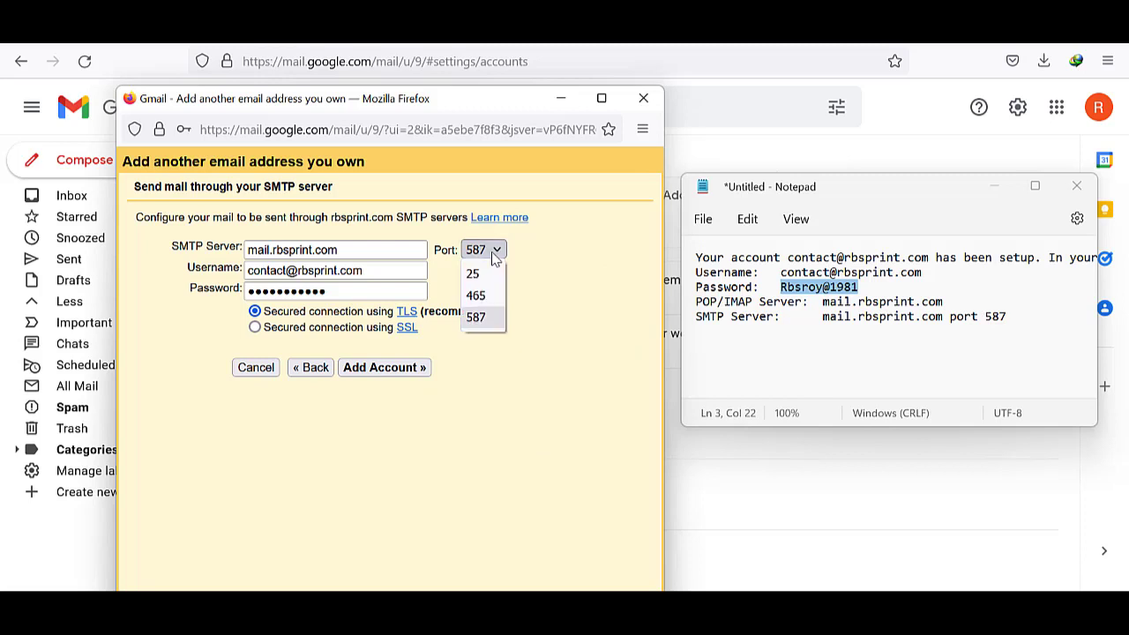
left_click(475, 318)
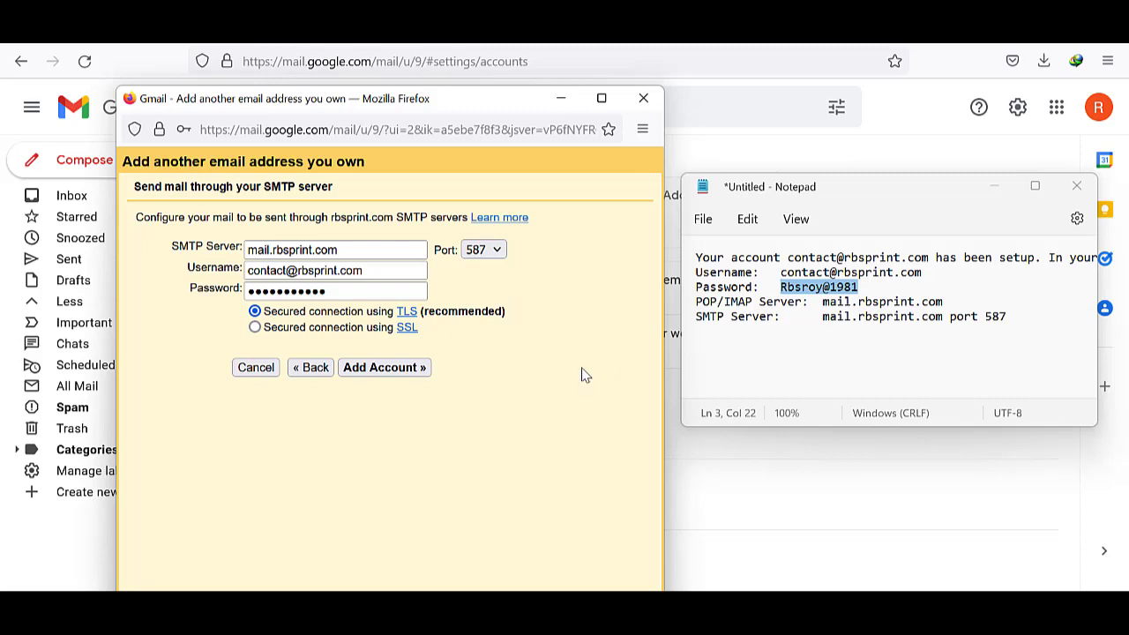
left_click(383, 367)
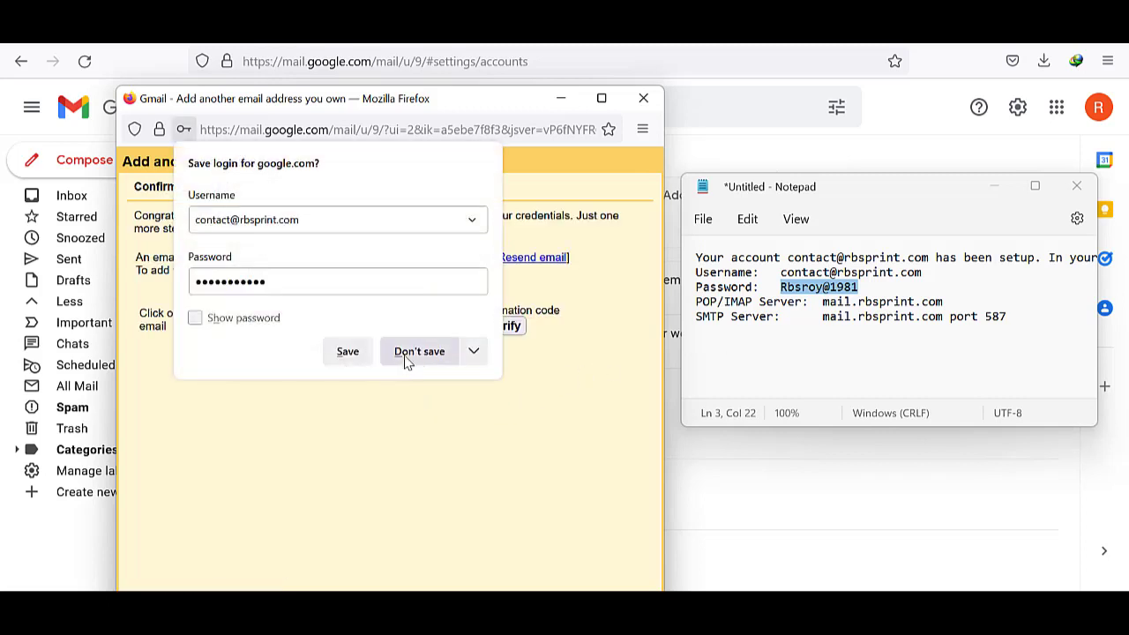
Step: Decline saving the login and open the Gmail Confirmation email in the inbox
left_click(411, 351)
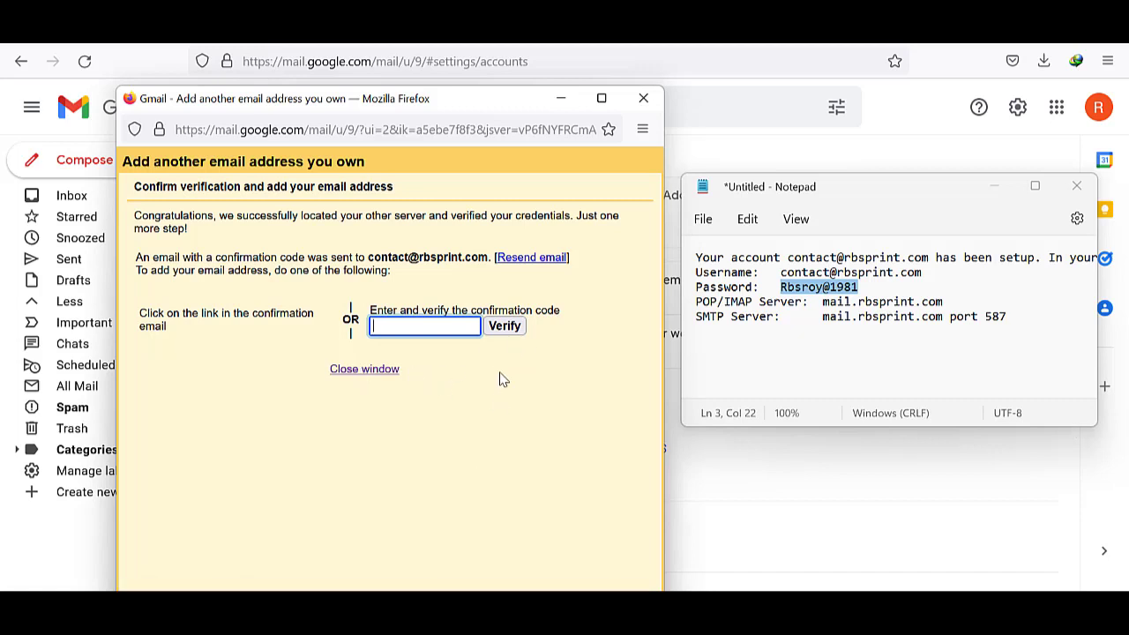
left_click(561, 98)
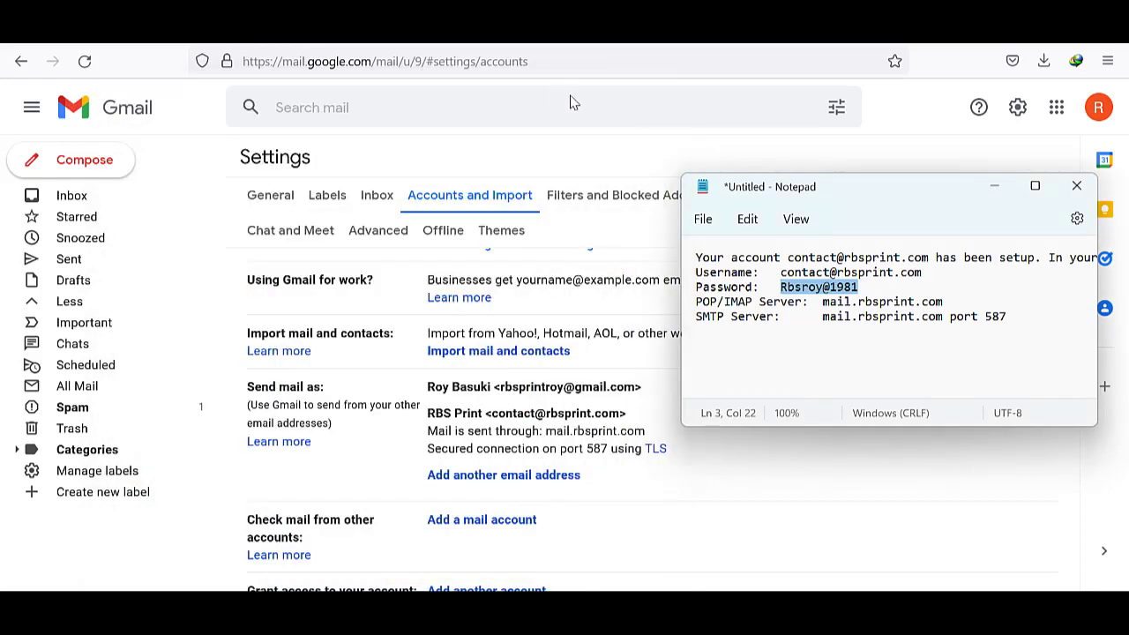
left_click(989, 189)
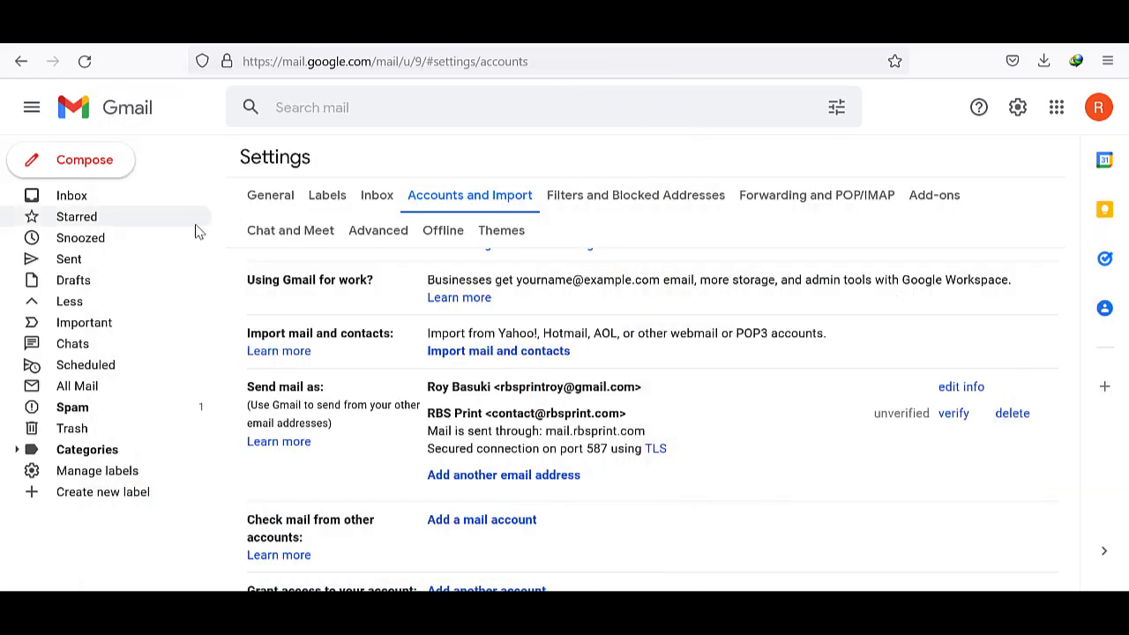
left_click(105, 202)
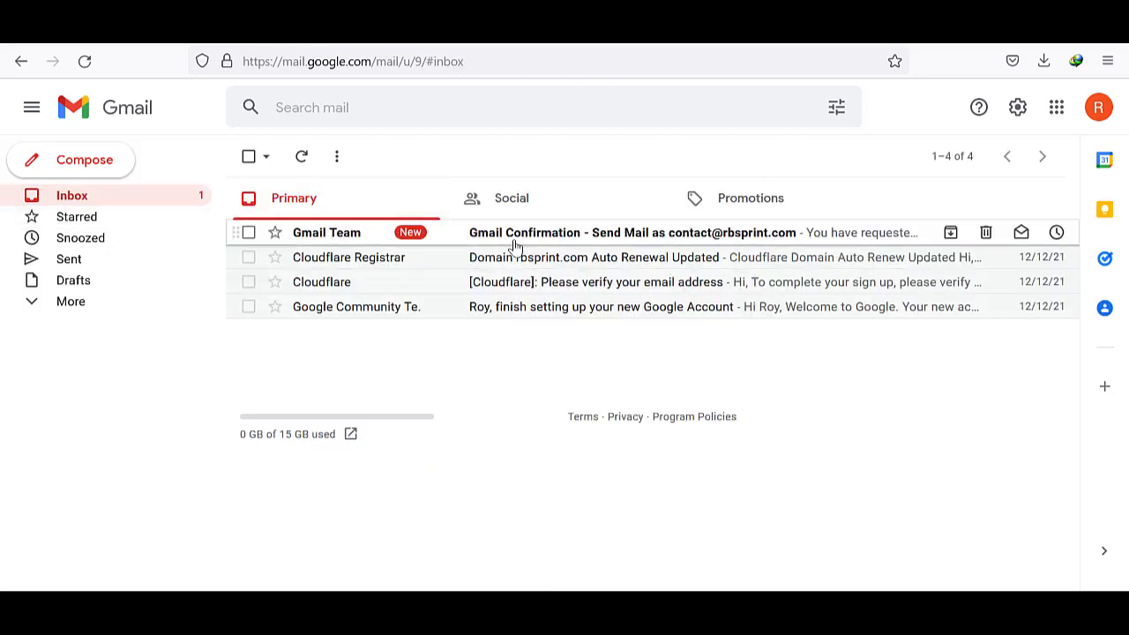
left_click(599, 236)
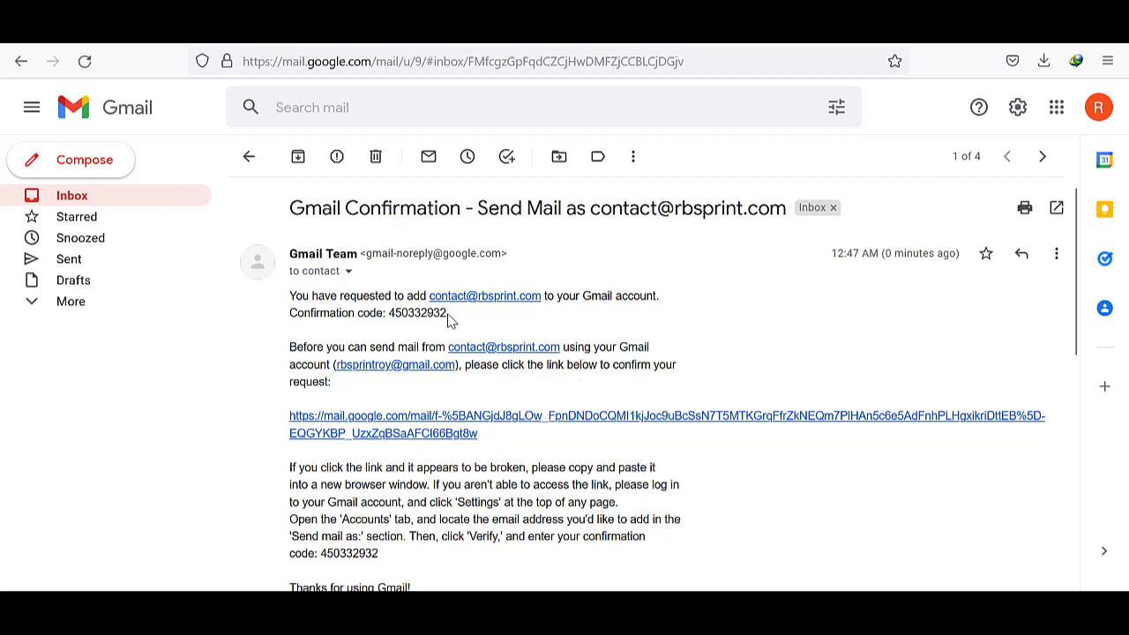
Step: Copy the confirmation code from the email into the add-address window and verify it
left_click_drag(447, 315, 394, 315)
key("alt+Tab")
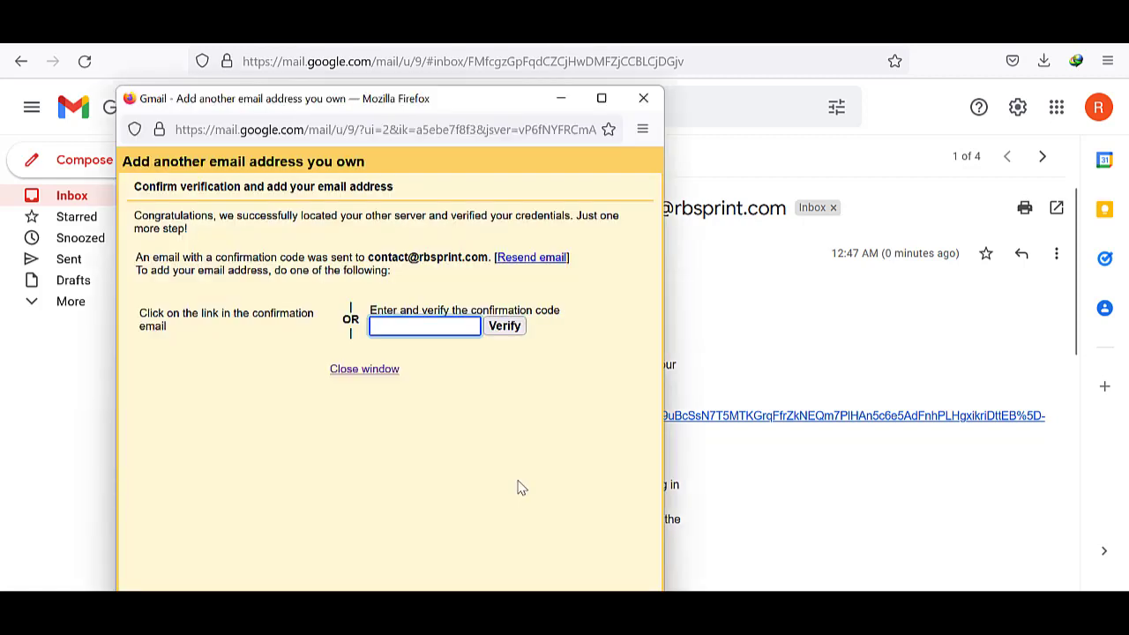
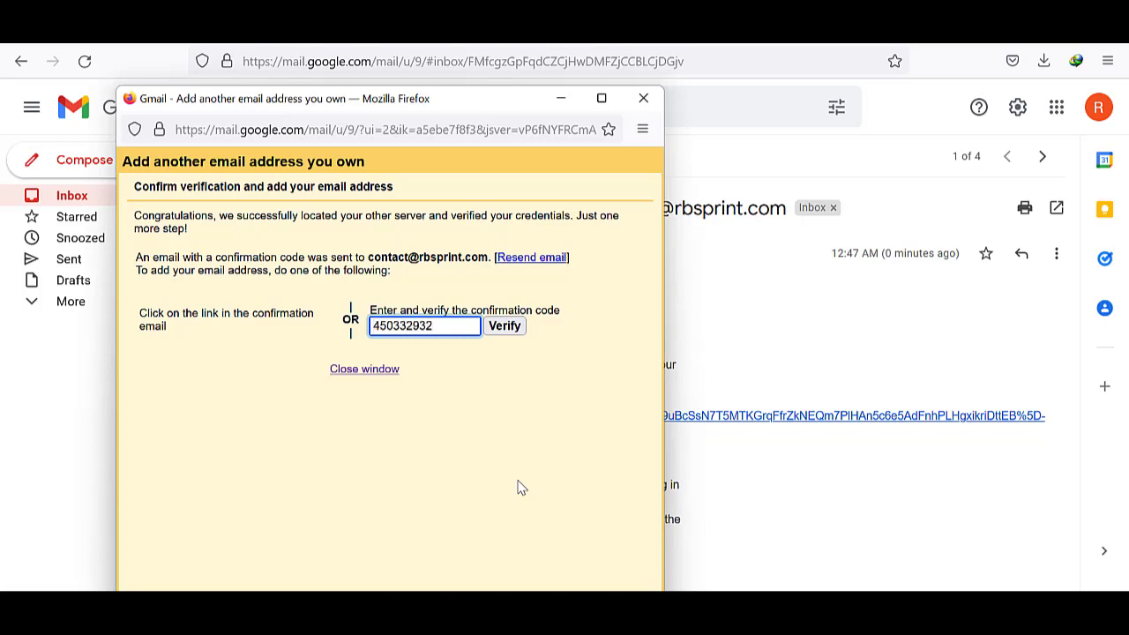
left_click(505, 326)
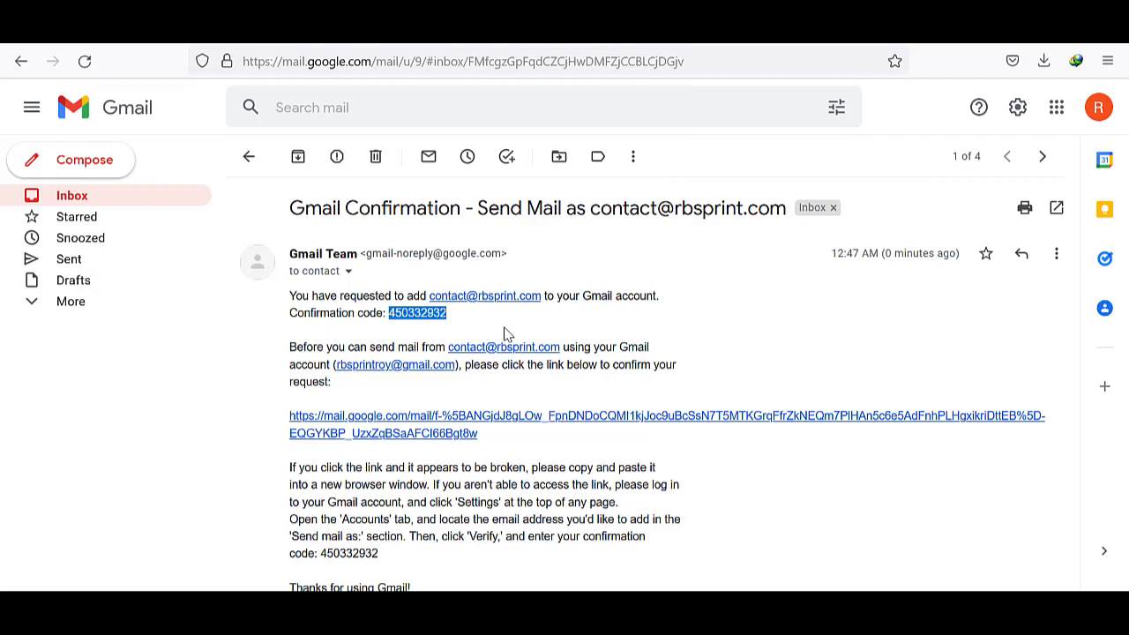
Step: Make RBS Print the default sending address in Accounts and Import, then start a new message
left_click(1017, 109)
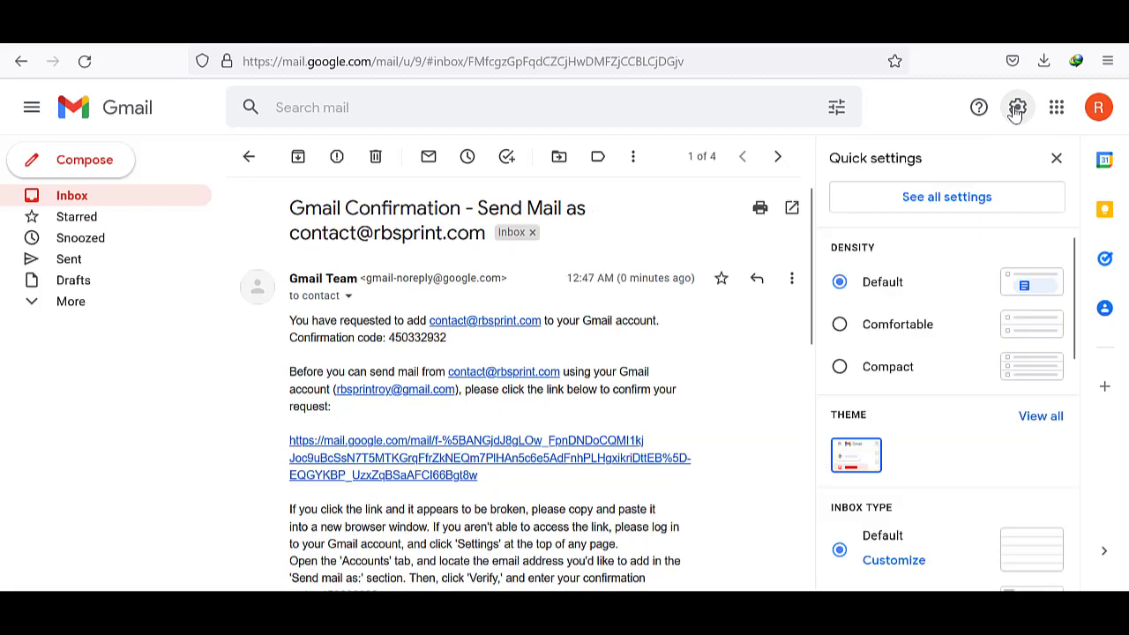
left_click(940, 212)
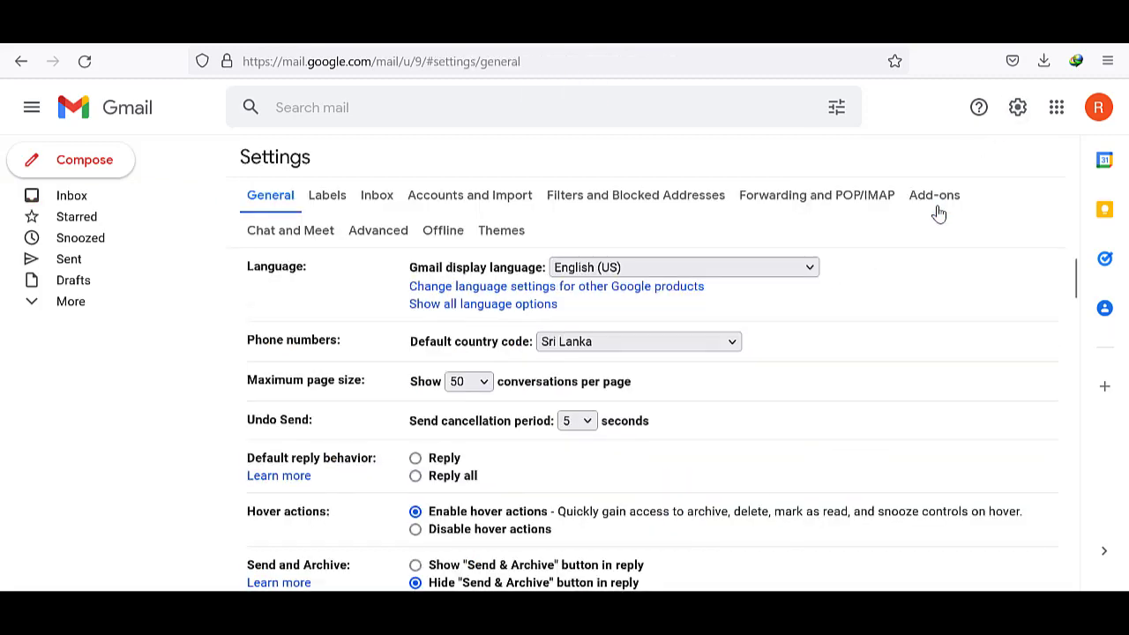
left_click(494, 186)
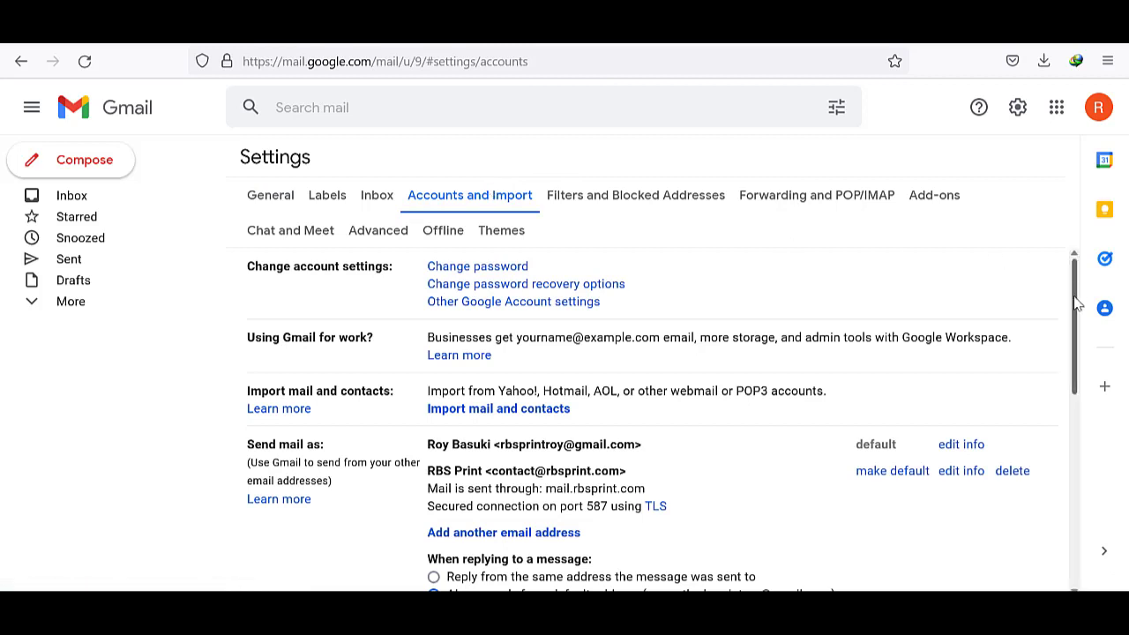
scroll(1079, 295, "down", 2)
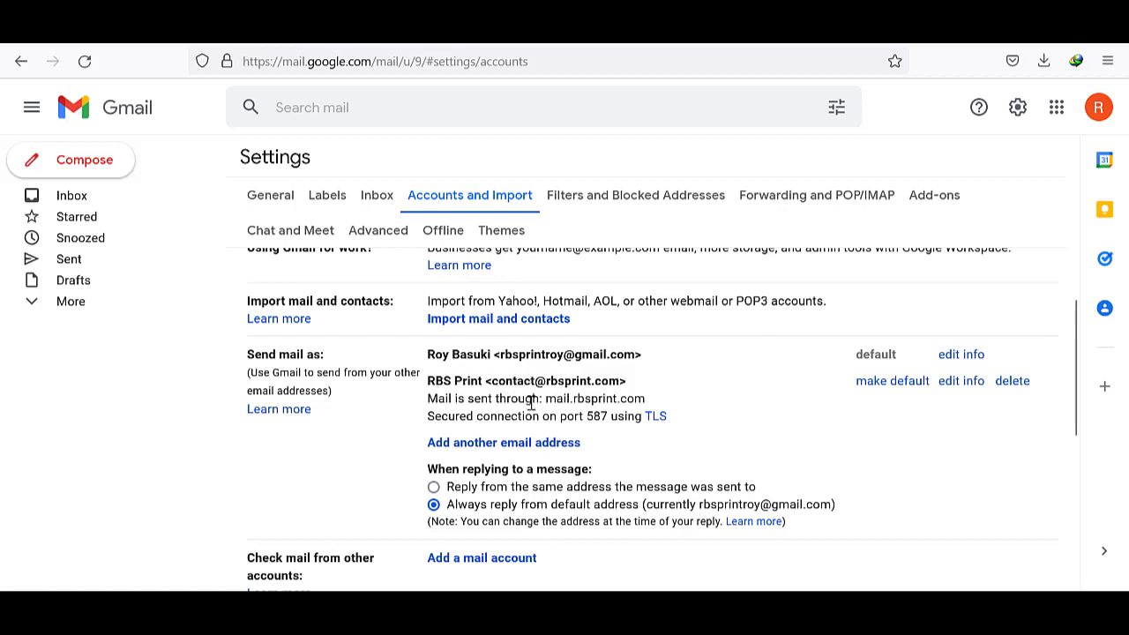
left_click(906, 384)
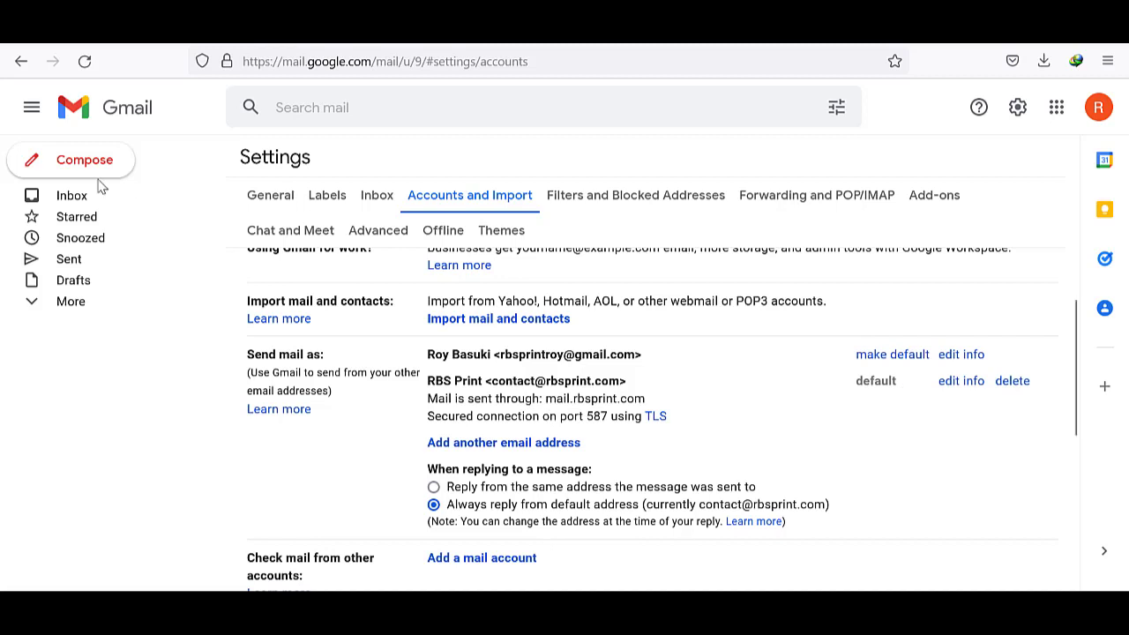
left_click(74, 164)
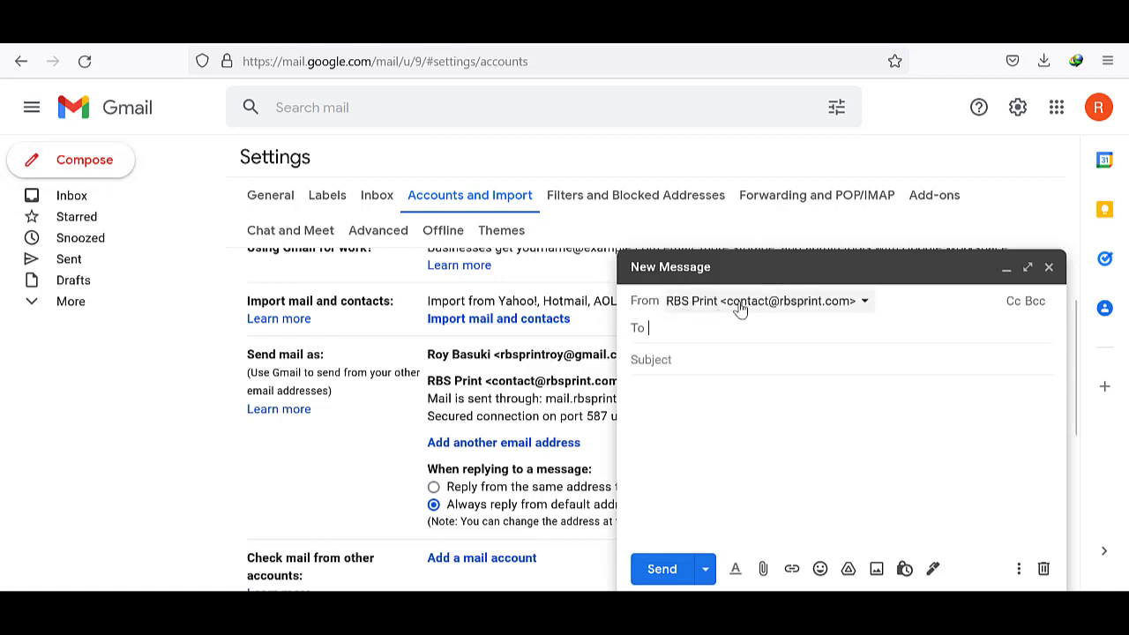
Step: Choose RBS Print as the sender in the new message's From dropdown
left_click(784, 303)
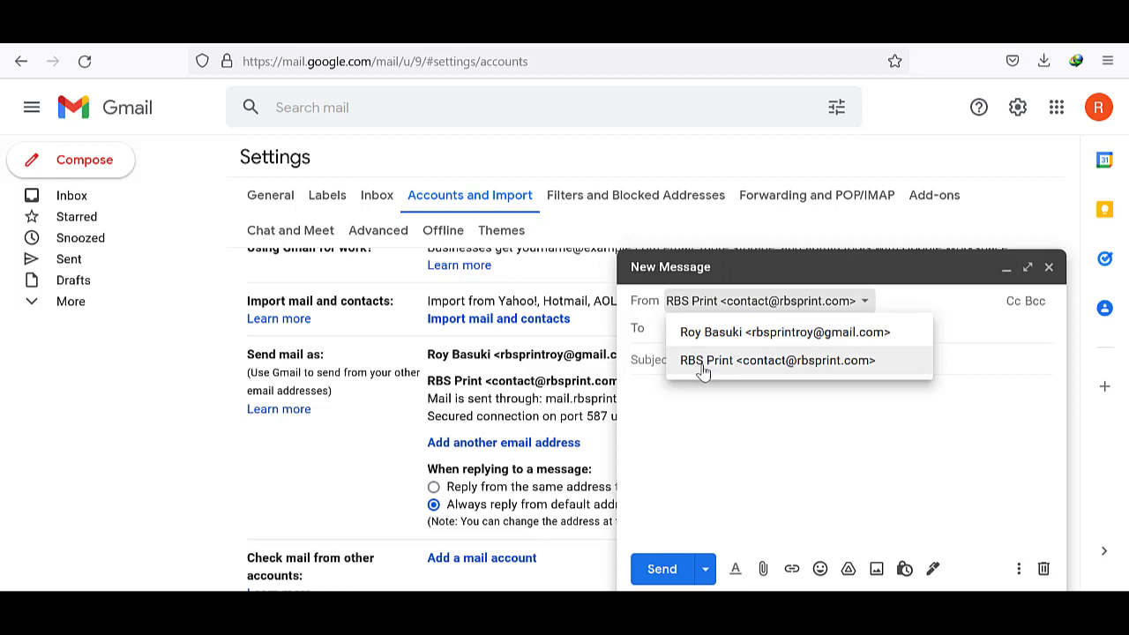
left_click(772, 339)
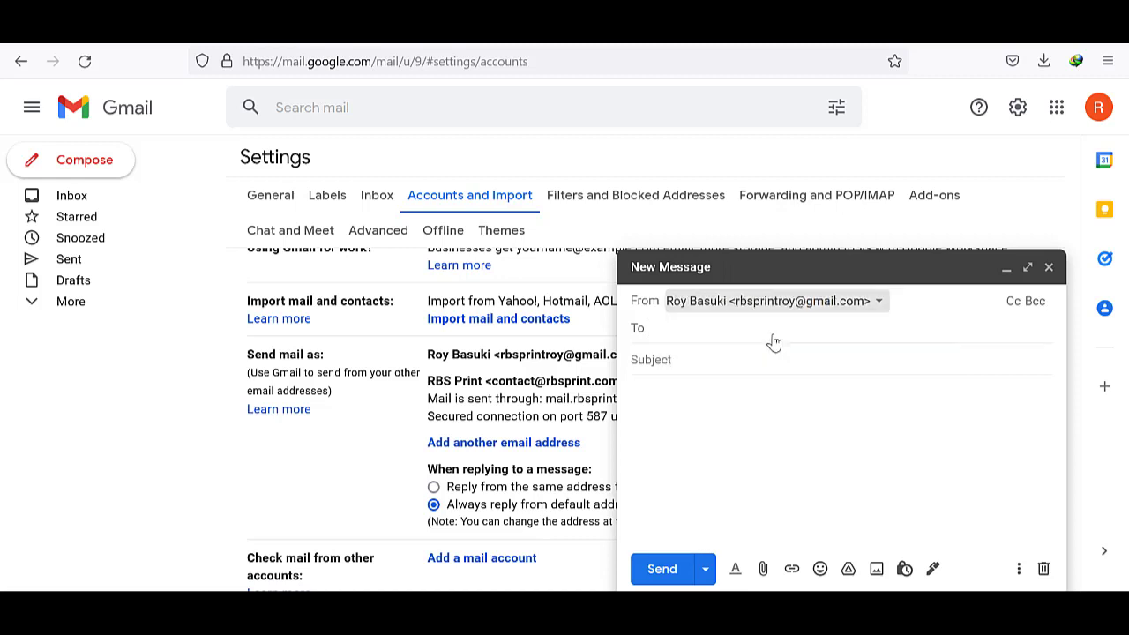
left_click(773, 303)
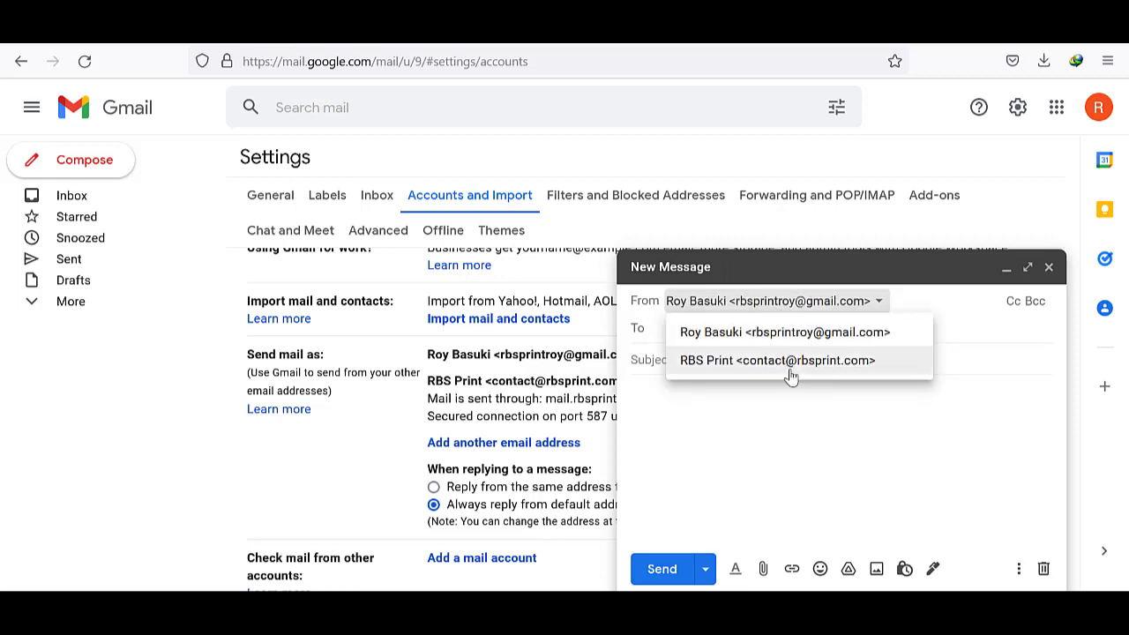
left_click(790, 370)
Step: Send the 'Hi friend' test email to the recipient and go to the inbox
left_click(698, 330)
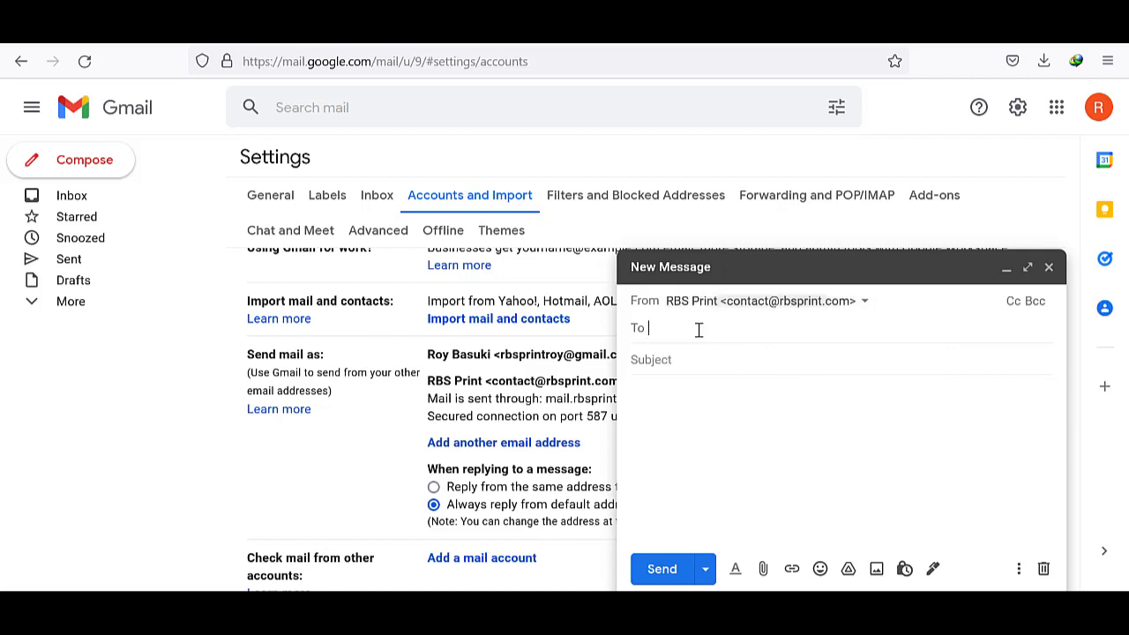
key("ctrl+v")
left_click(692, 356)
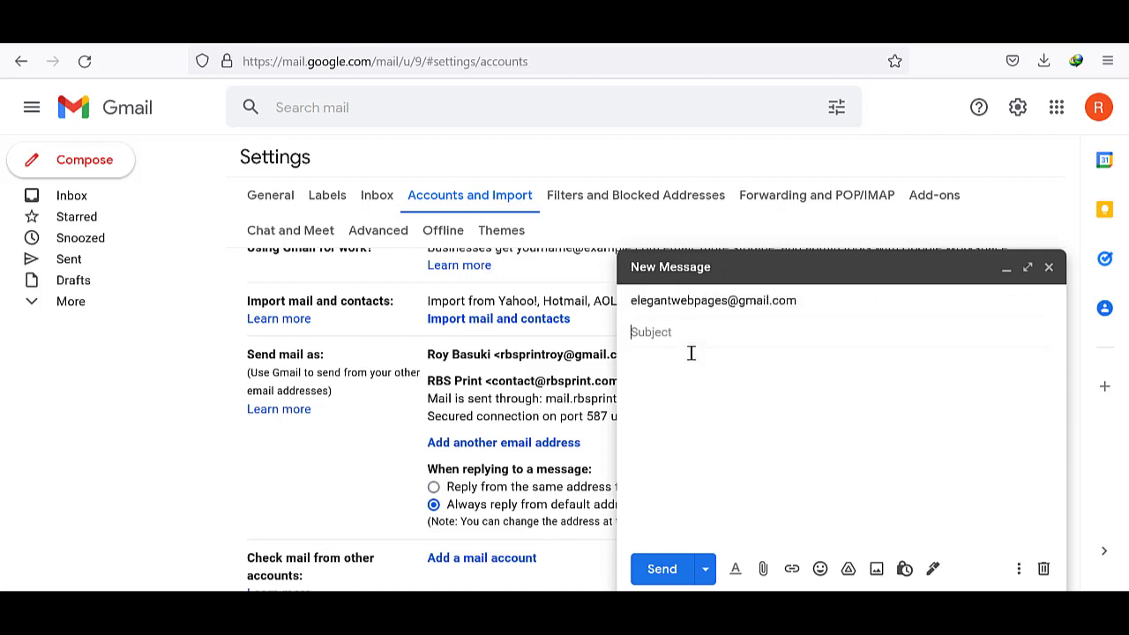
type("Hi friend")
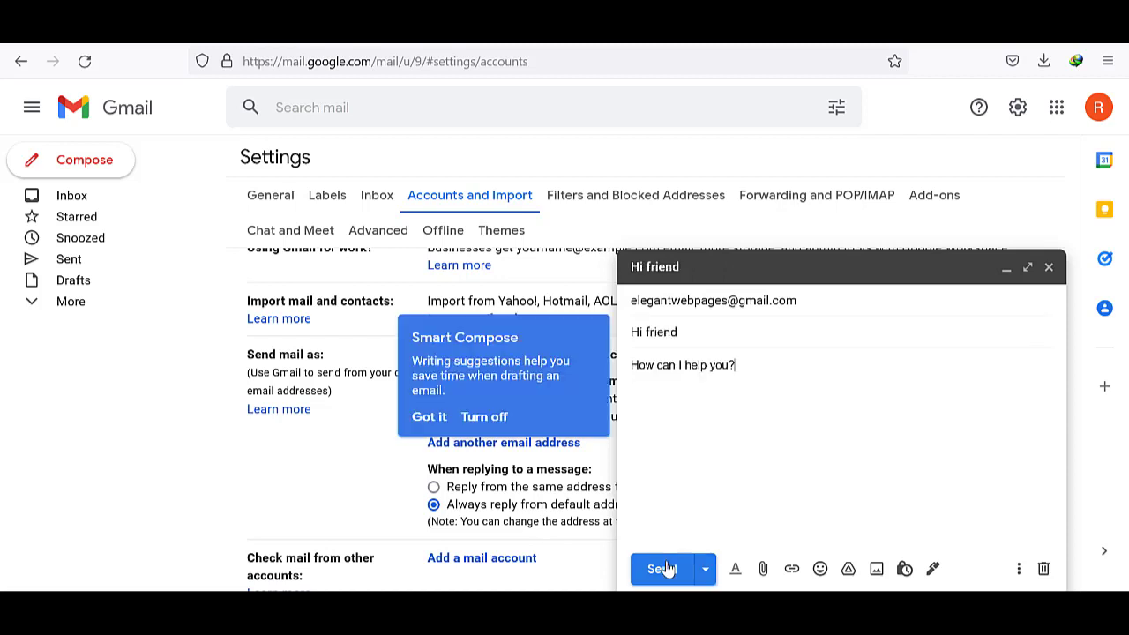
left_click(663, 568)
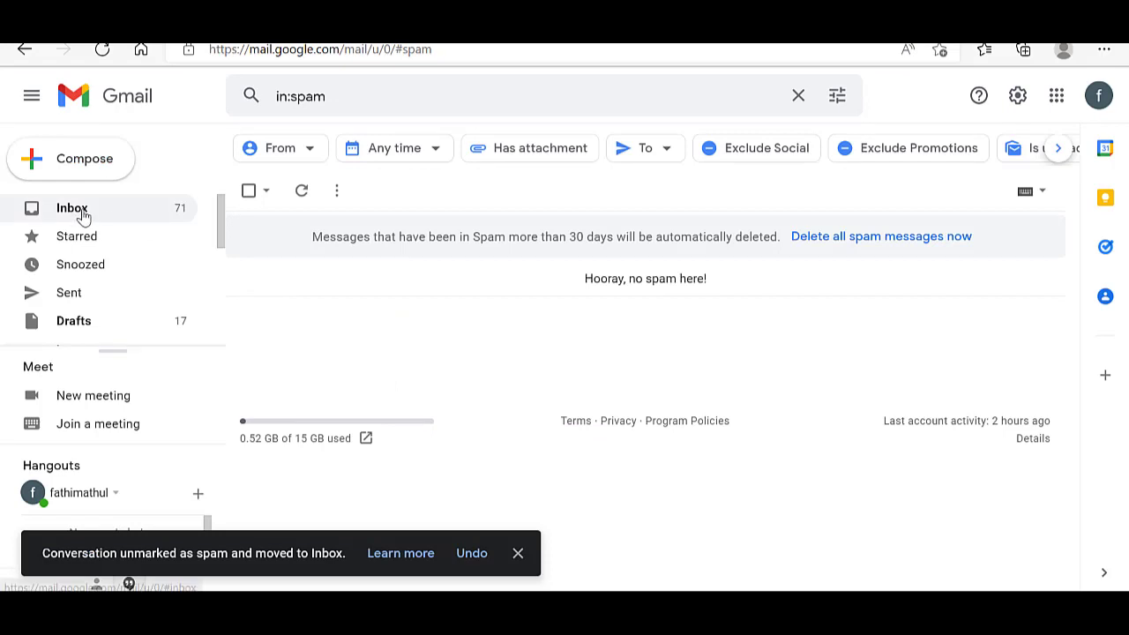
left_click(84, 217)
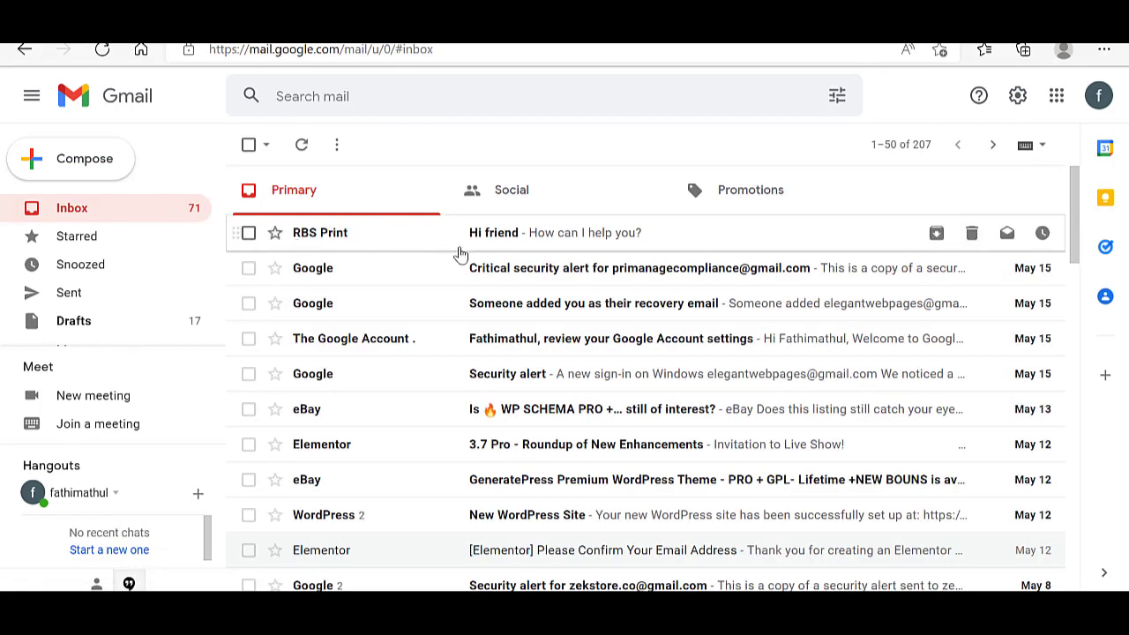
Step: Open the 'Hi friend' email from RBS Print and send a 'Thanks' reply
left_click(530, 240)
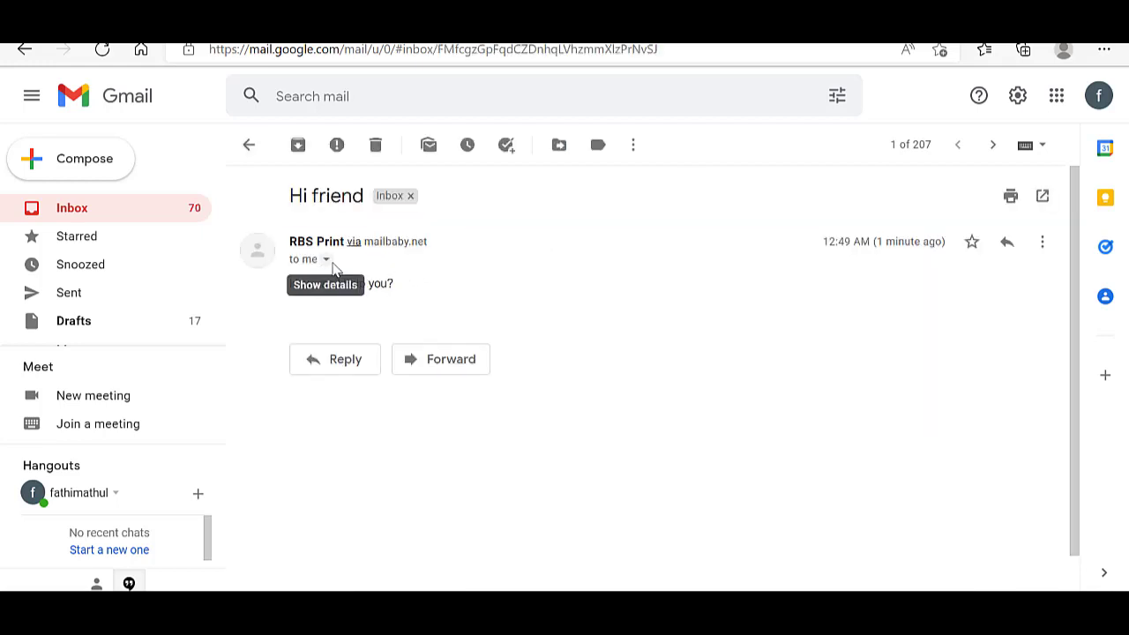
left_click(350, 358)
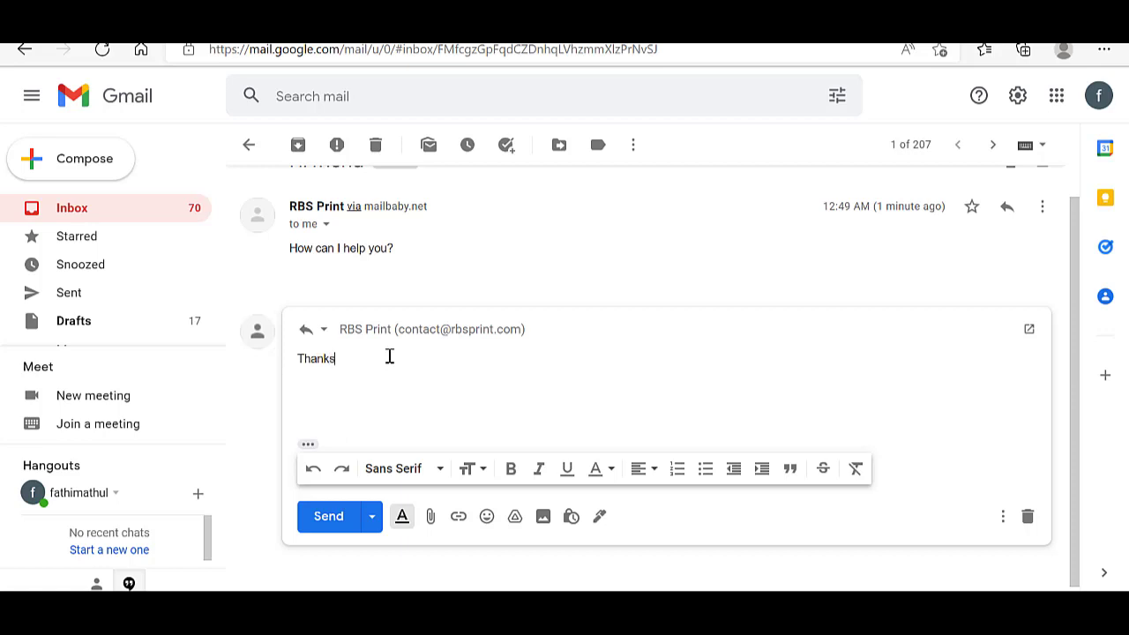
left_click(343, 517)
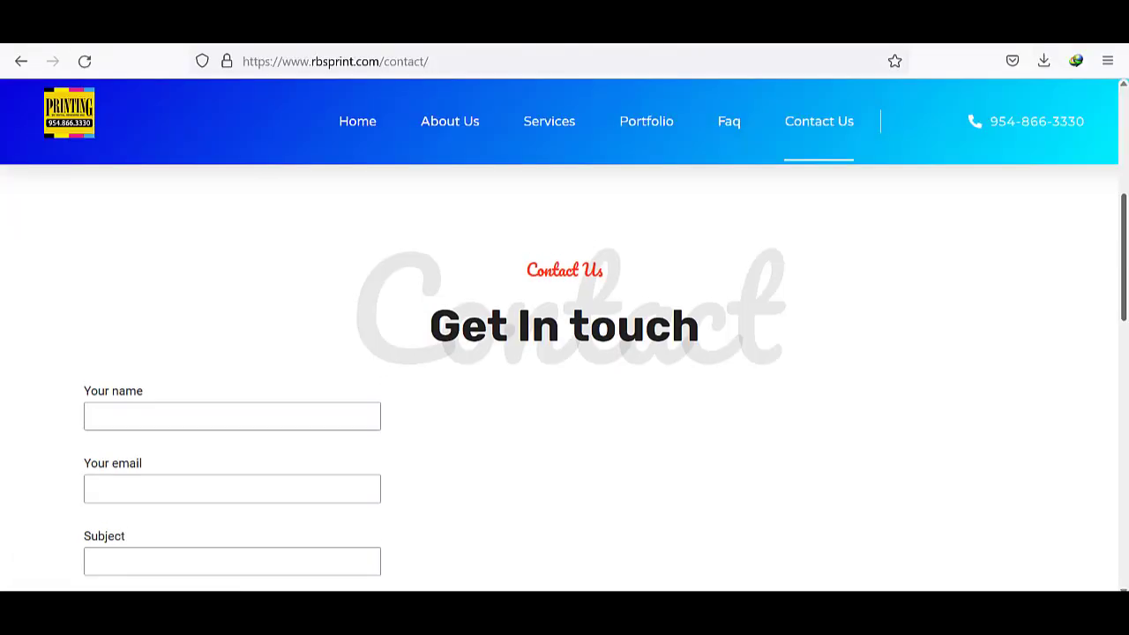
Step: Search Add Plugins for 'wp mail smtp' and install WP Mail SMTP by WPForms
scroll(1126, 253, "up", 4)
scroll(1126, 253, "down", 2)
left_click_drag(1126, 253, 1124, 366)
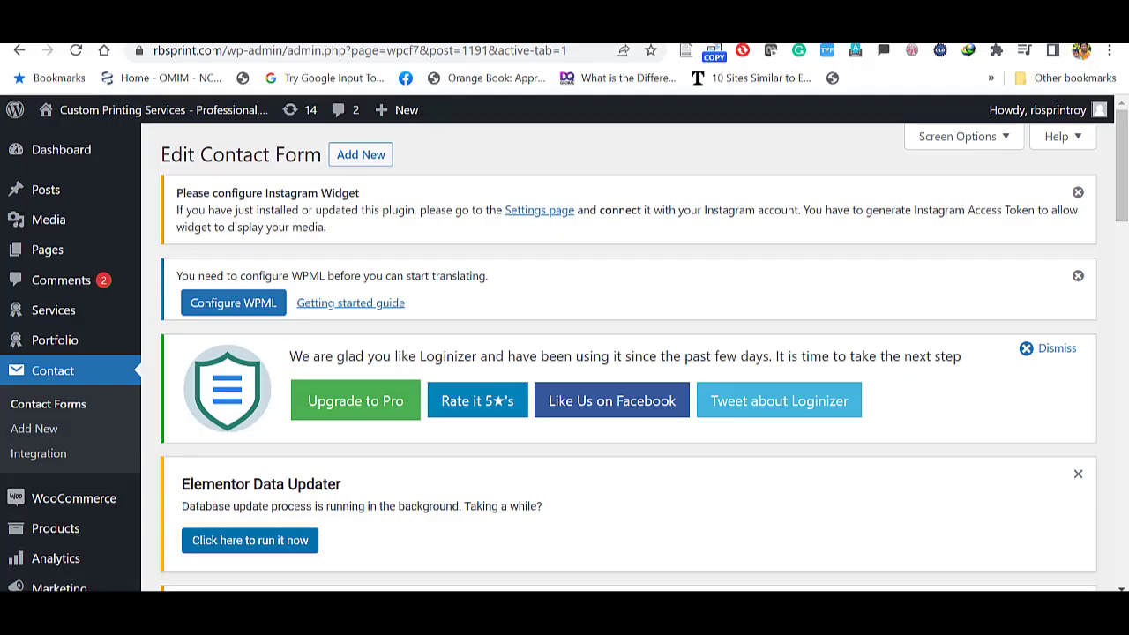
left_click_drag(1126, 138, 1126, 212)
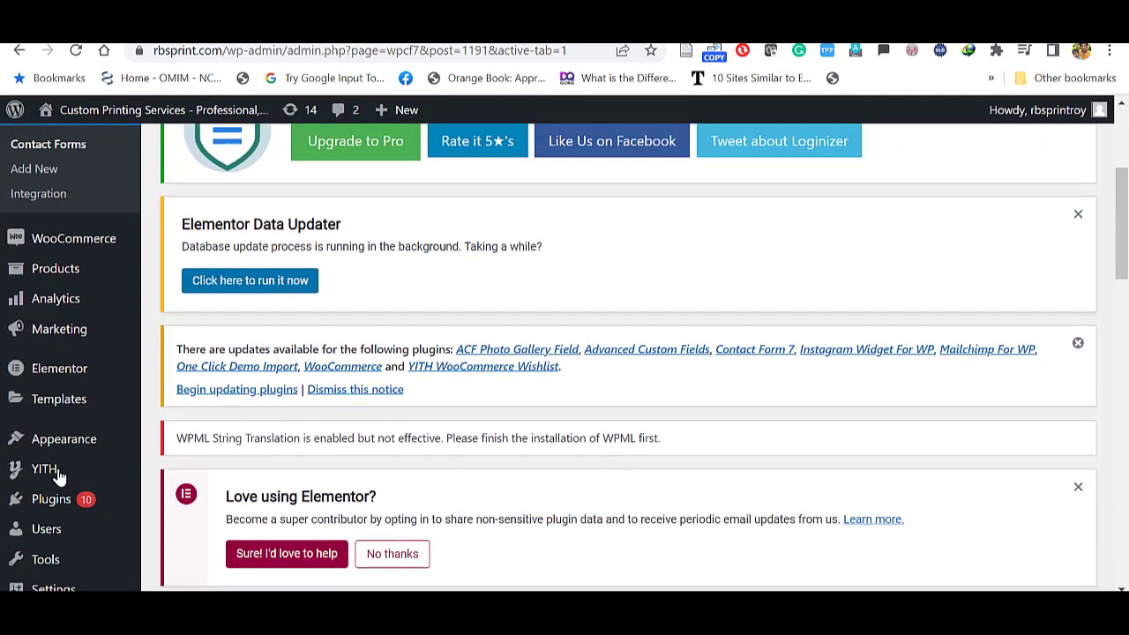
mouse_move(35, 498)
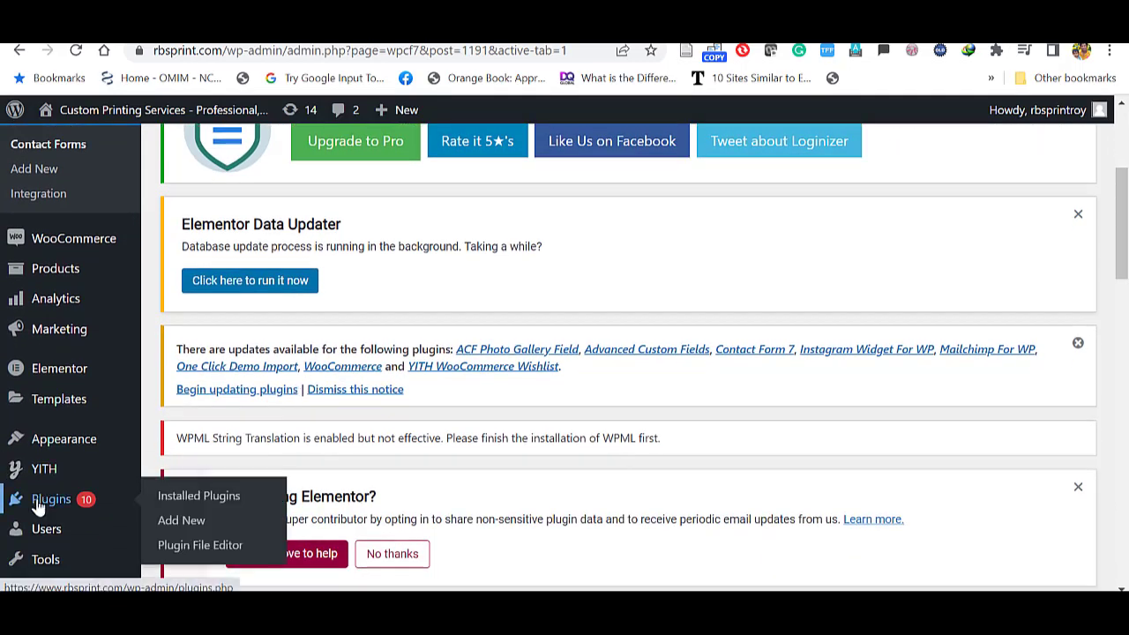
left_click(168, 520)
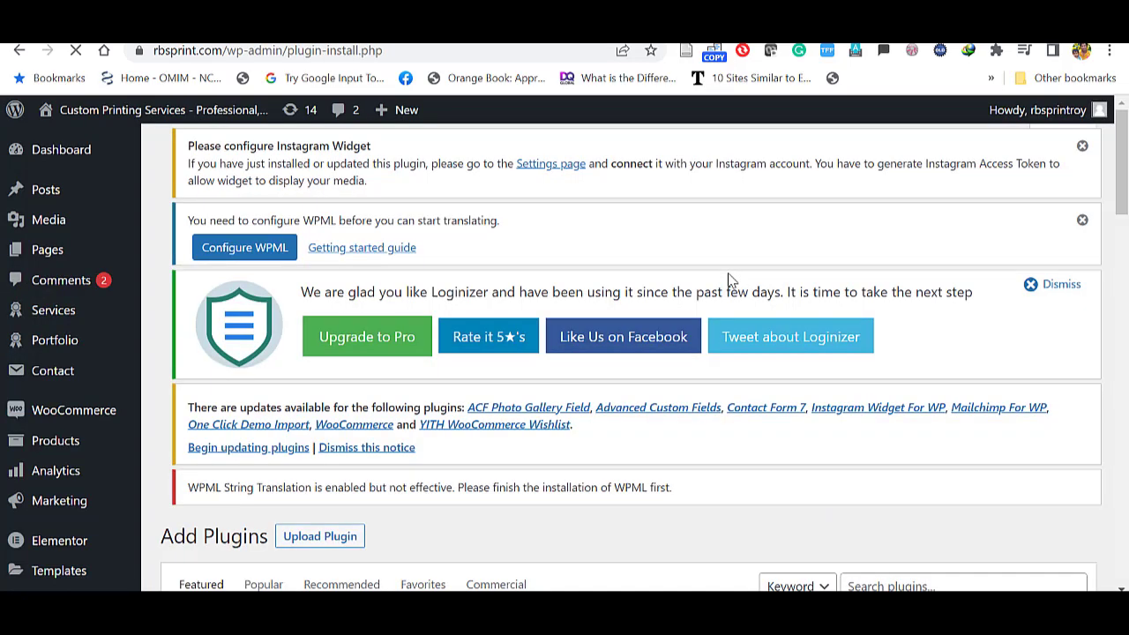
scroll(728, 280, "down", 5)
left_click(926, 242)
type("wp mail smtp")
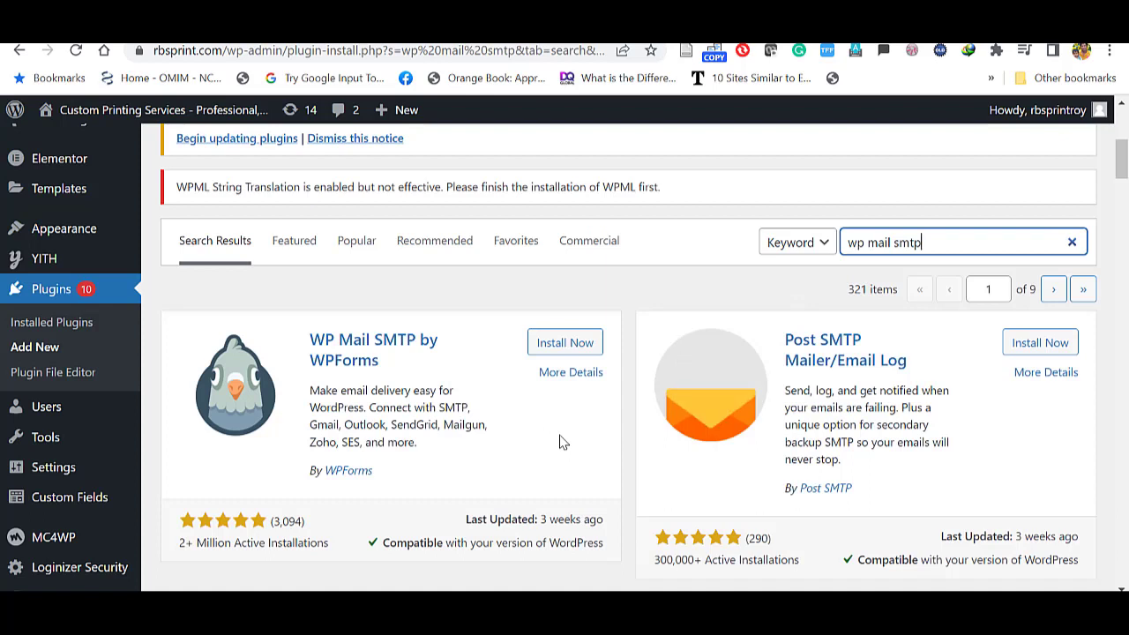
left_click(564, 344)
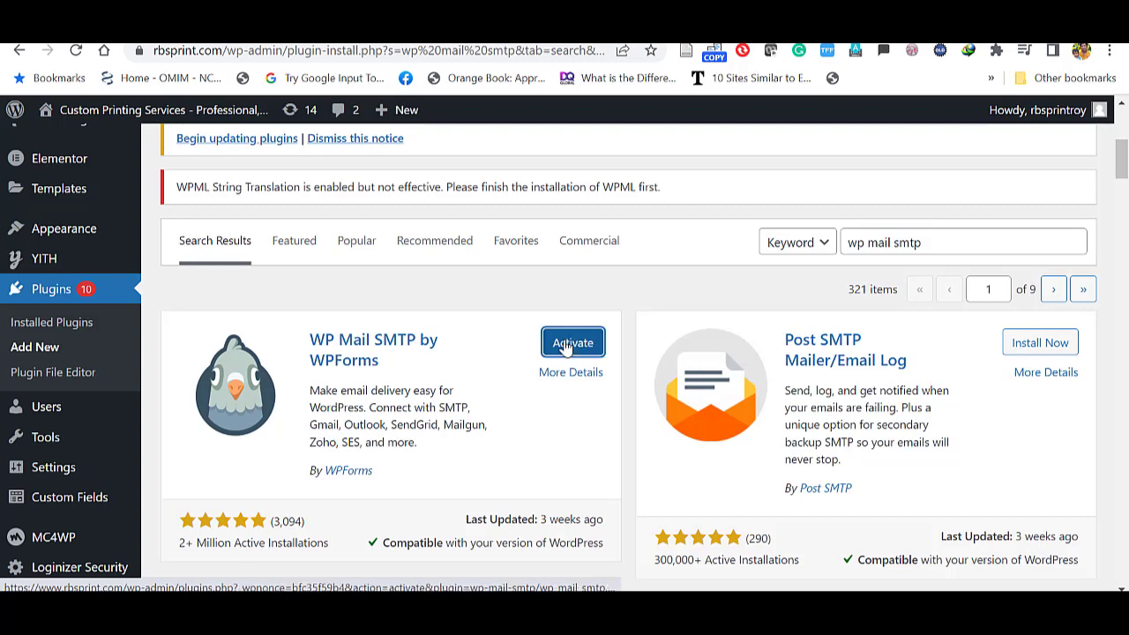
left_click(566, 345)
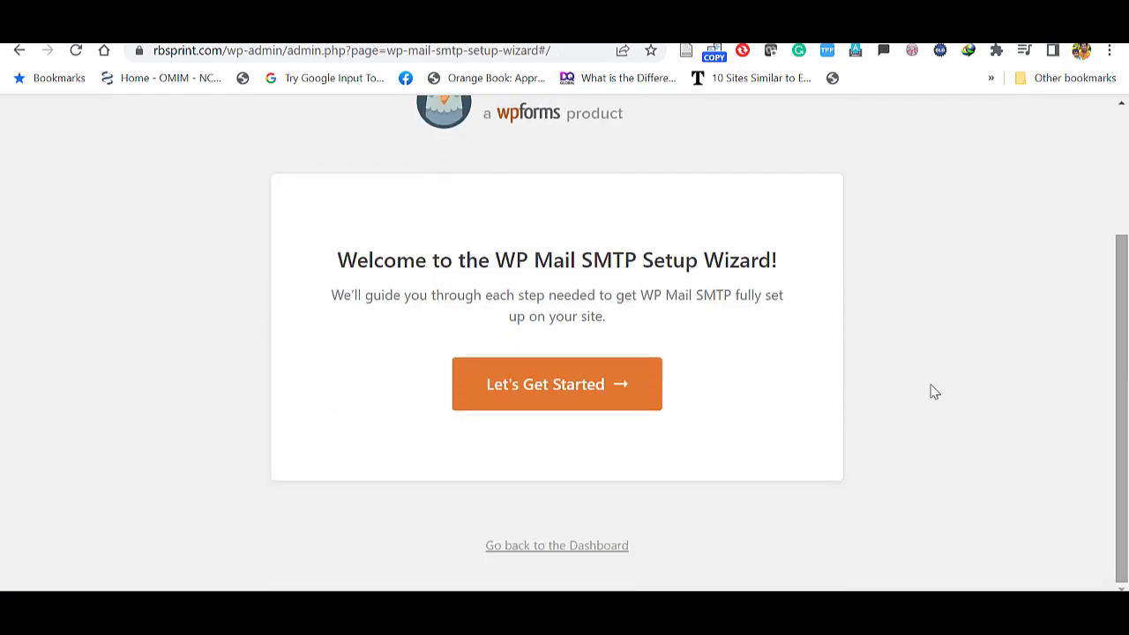
left_click(580, 547)
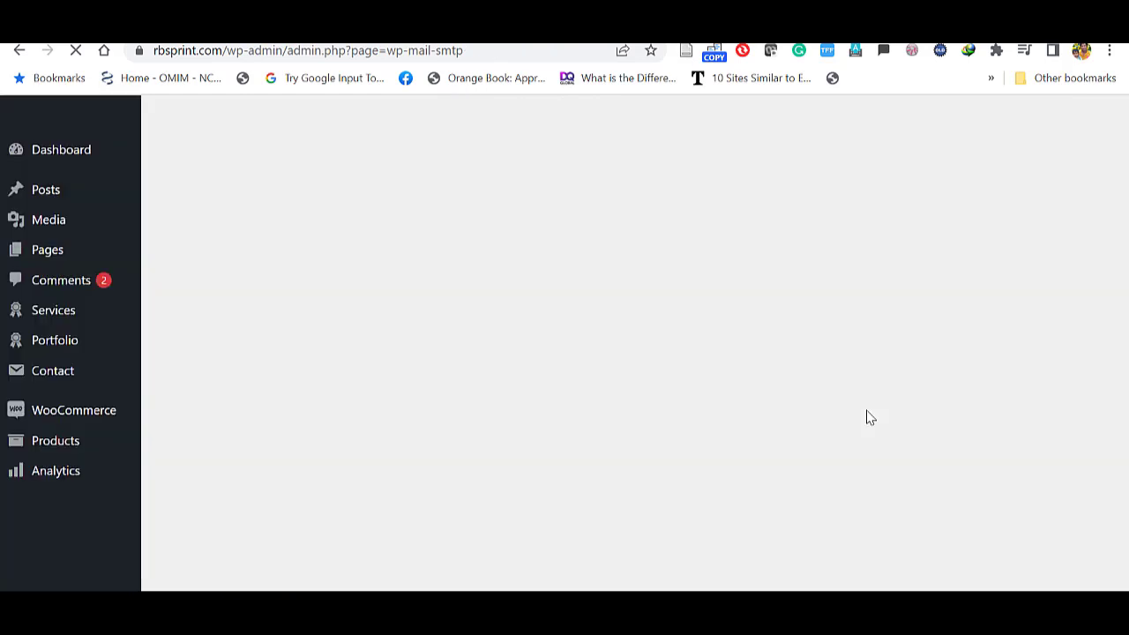
left_click_drag(1122, 207, 1125, 289)
left_click(492, 230)
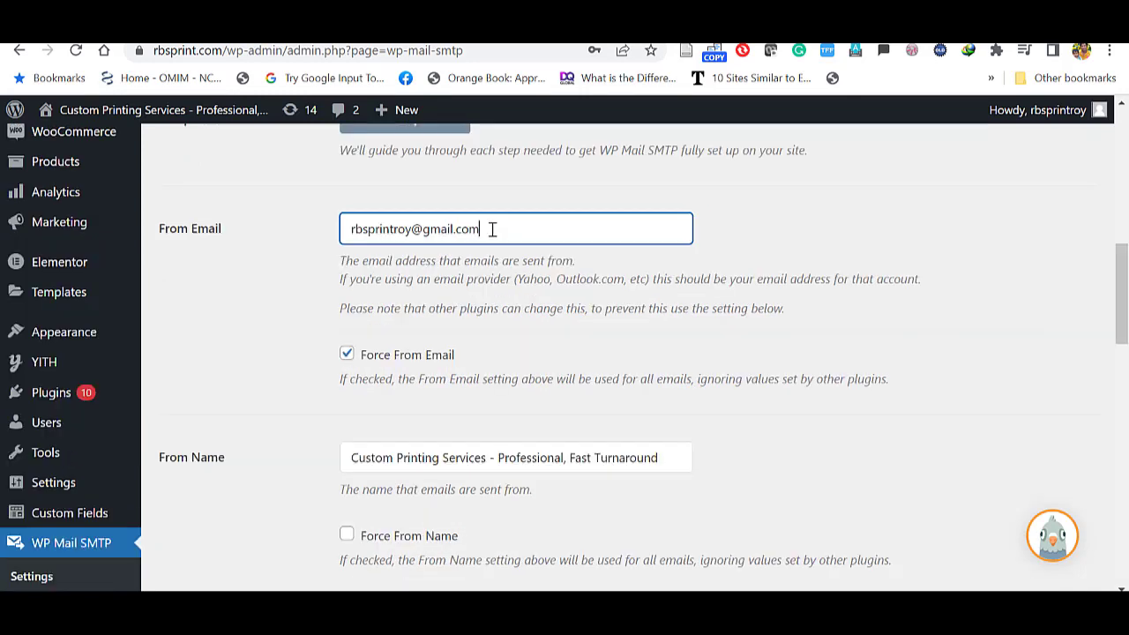
key("BackSpace")
key("BackSpace")
key("BackSpace")
key("BackSpace")
key("BackSpace")
key("BackSpace")
key("BackSpace")
key("BackSpace")
key("BackSpace")
key("BackSpace")
key("BackSpace")
key("BackSpace")
key("BackSpace")
key("BackSpace")
key("BackSpace")
key("BackSpace")
key("BackSpace")
key("BackSpace")
key("BackSpace")
key("BackSpace")
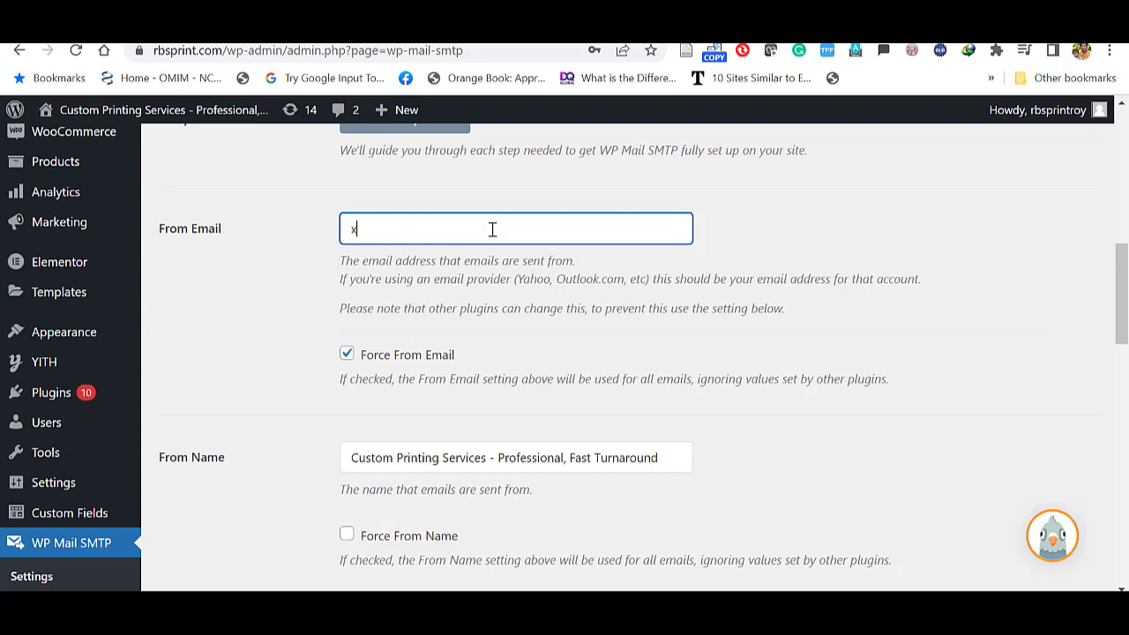
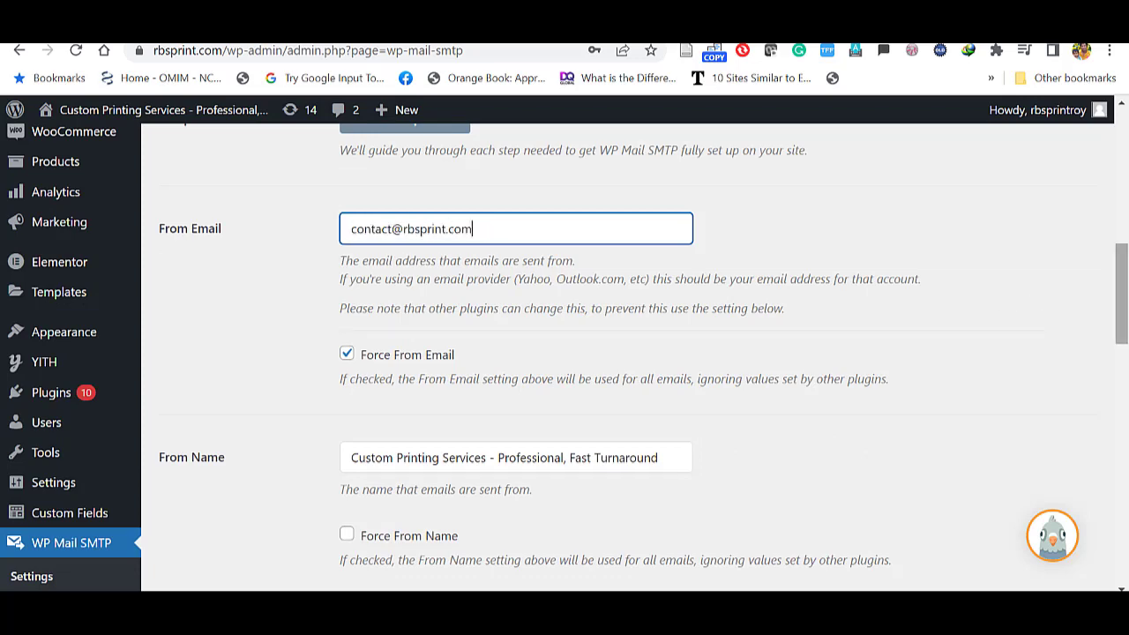
scroll(697, 280, "down", 2)
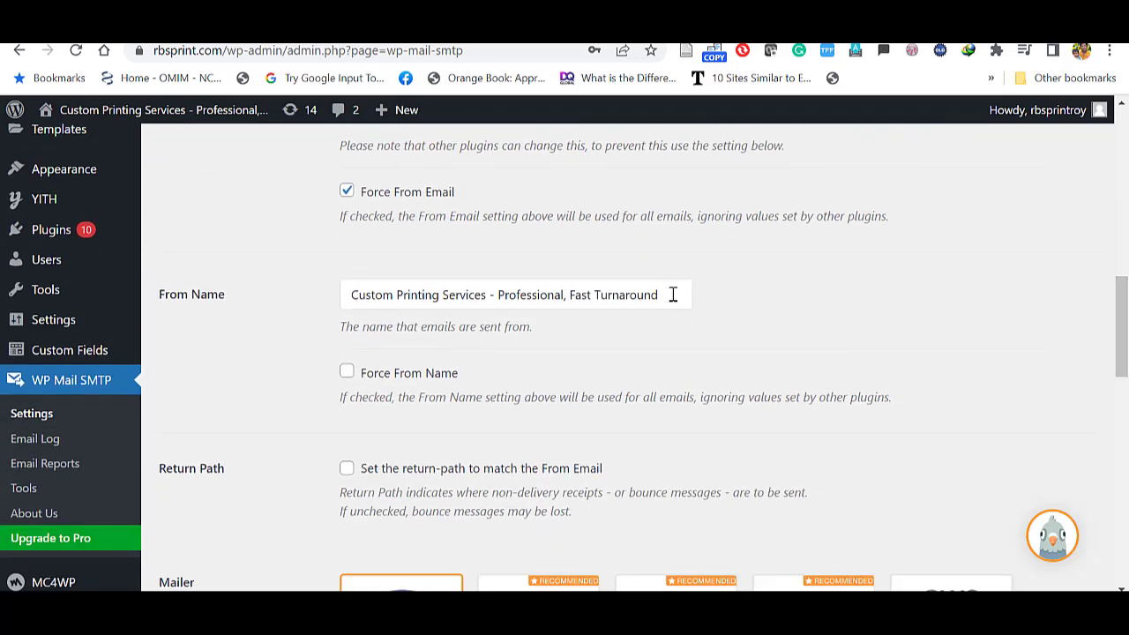
scroll(673, 294, "down", 4)
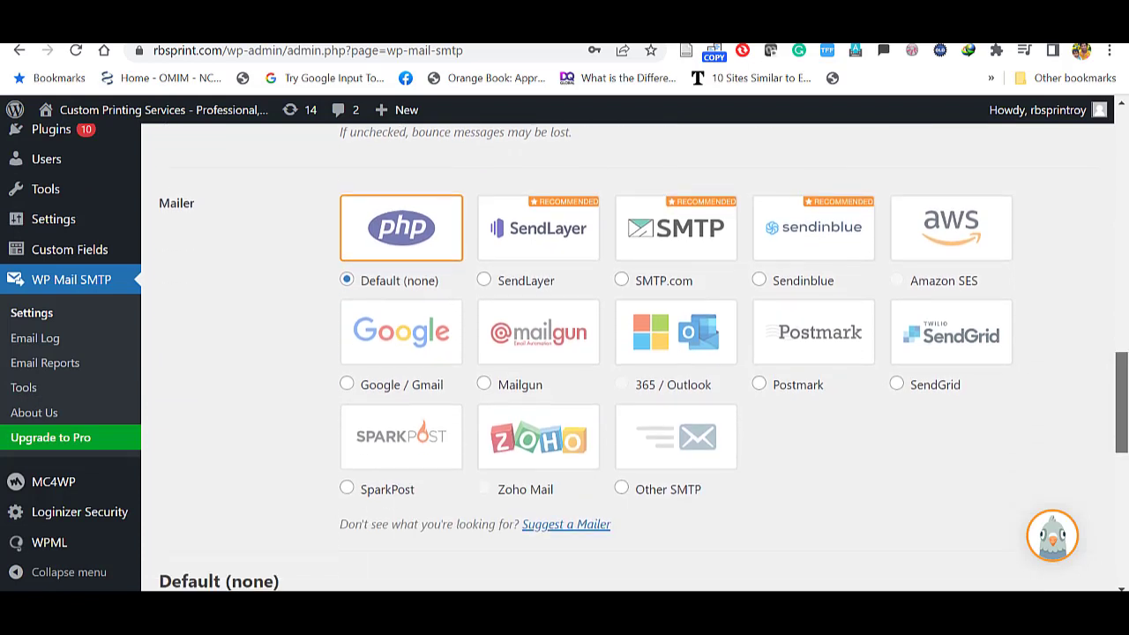
Step: Choose Other SMTP as the WP Mail SMTP mailer
scroll(1124, 408, "down", 2)
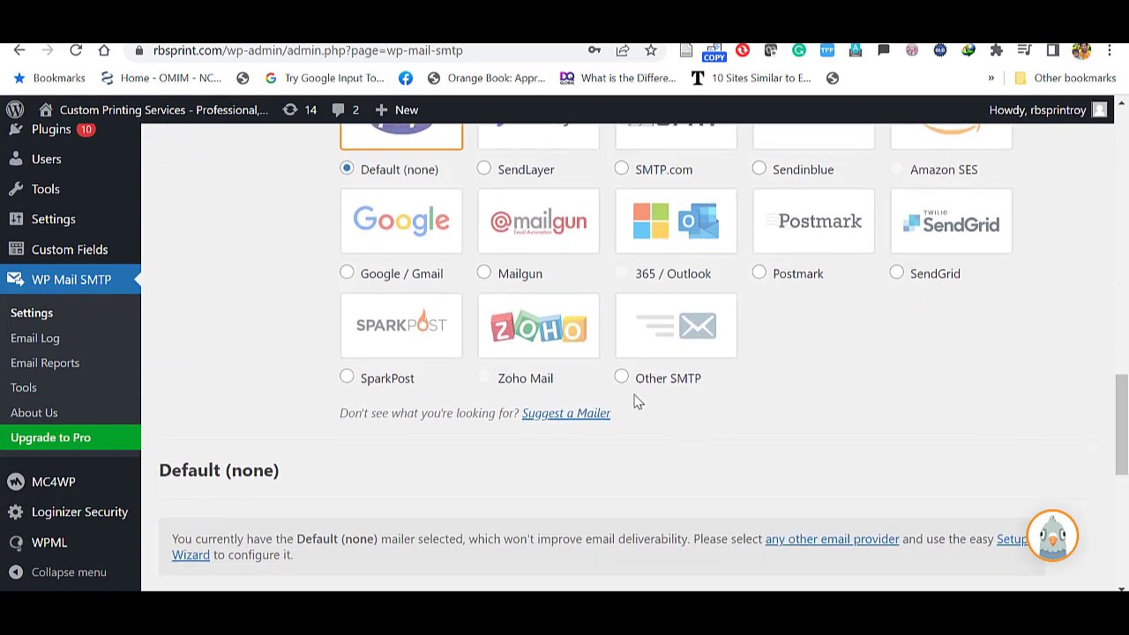
left_click(622, 378)
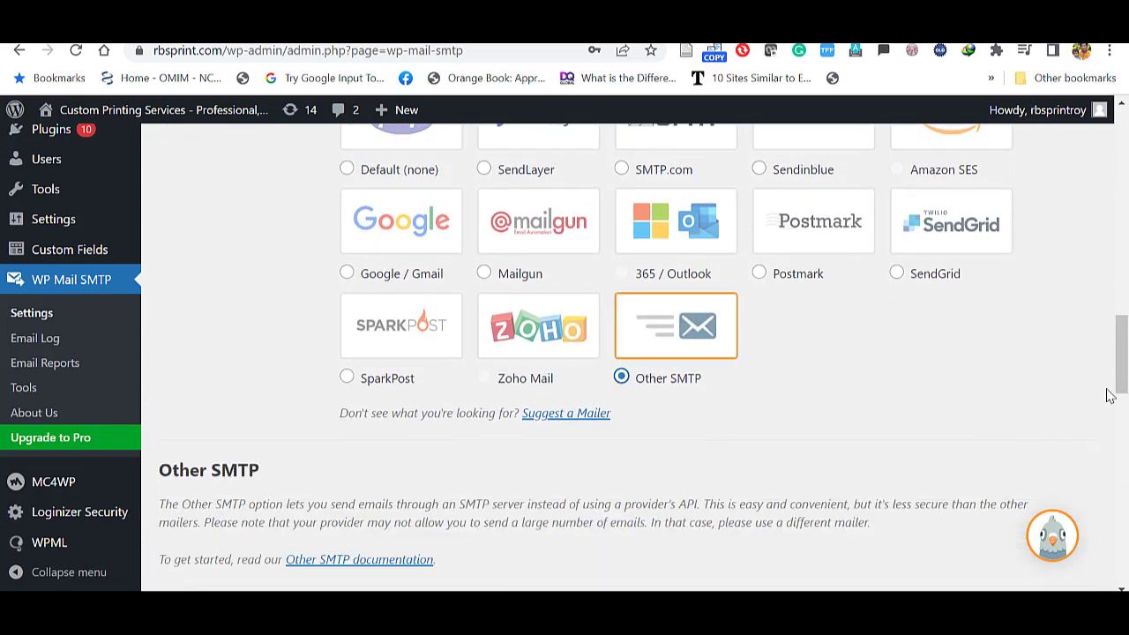
scroll(1123, 423, "down", 4)
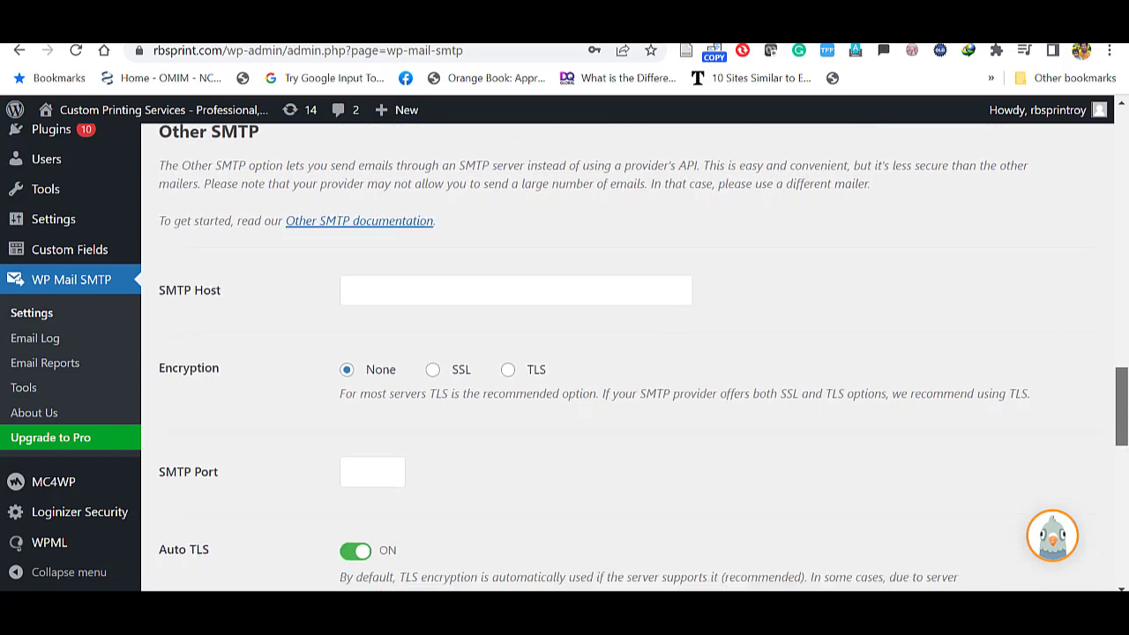
scroll(1124, 425, "down", 1)
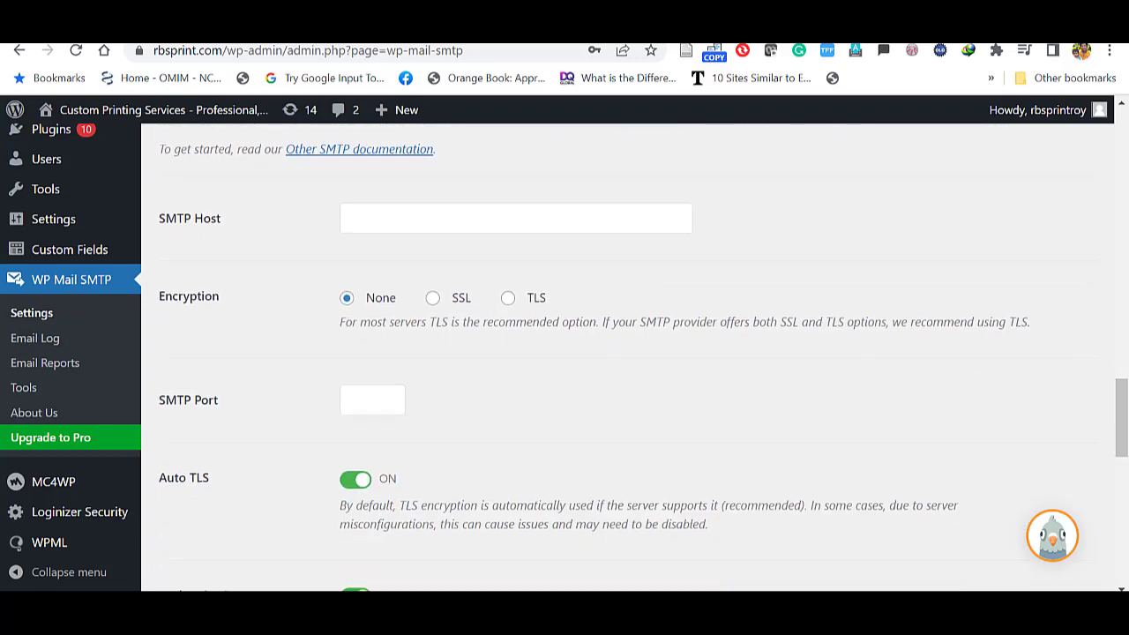
Step: Copy mail.rbsprint.com from the notes into the SMTP Host field
left_click(516, 218)
key("alt+Tab")
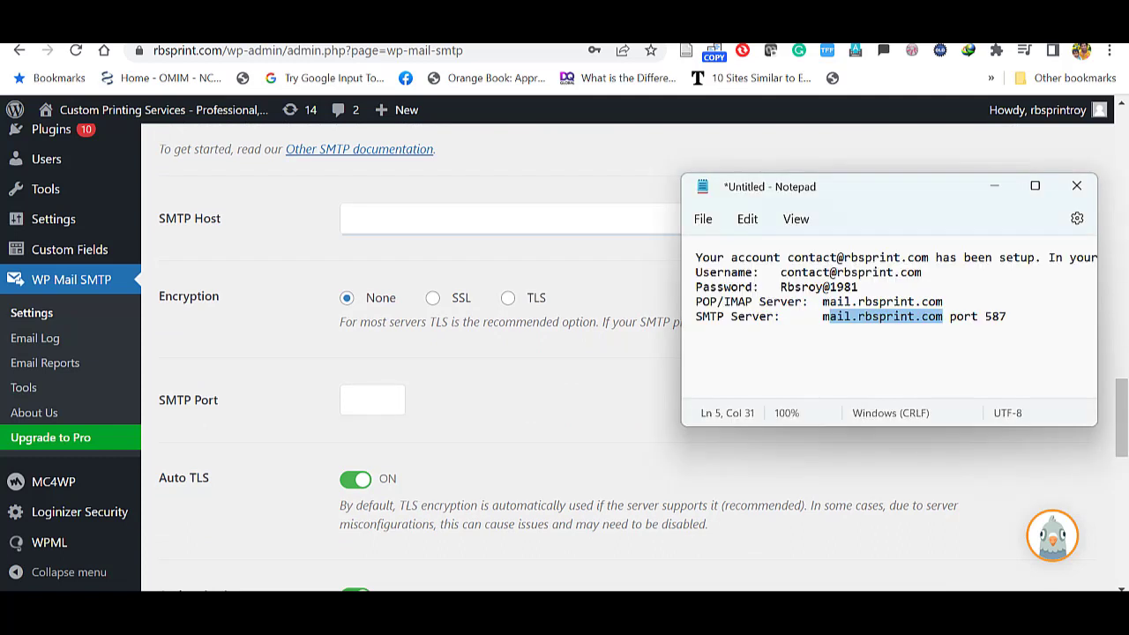
left_click(908, 338)
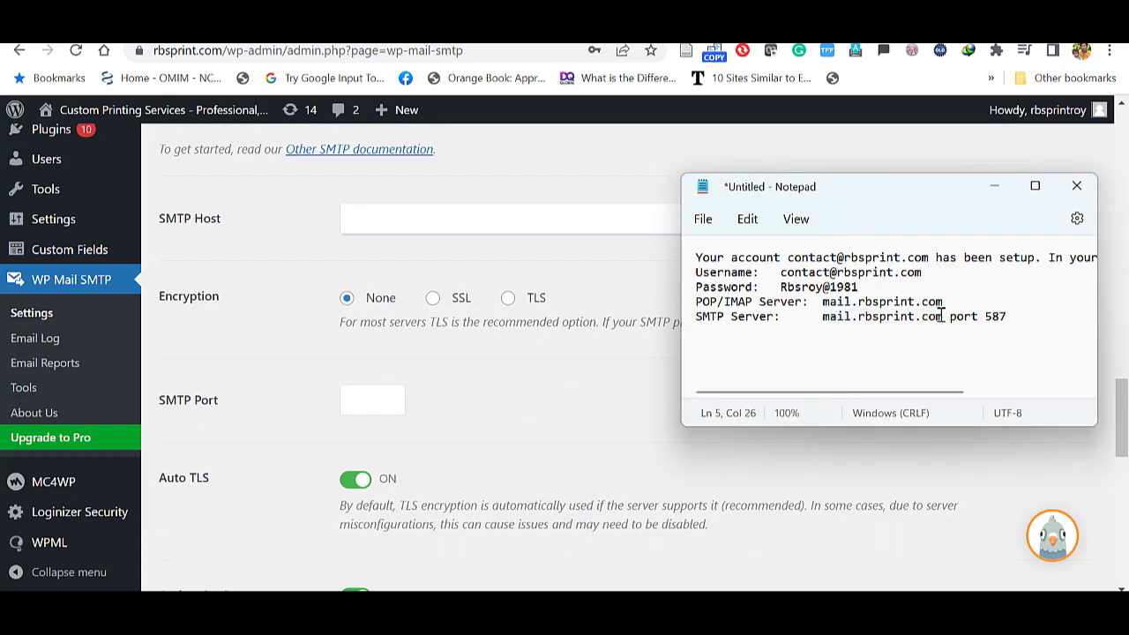
left_click_drag(945, 316, 826, 321)
key("ctrl+c")
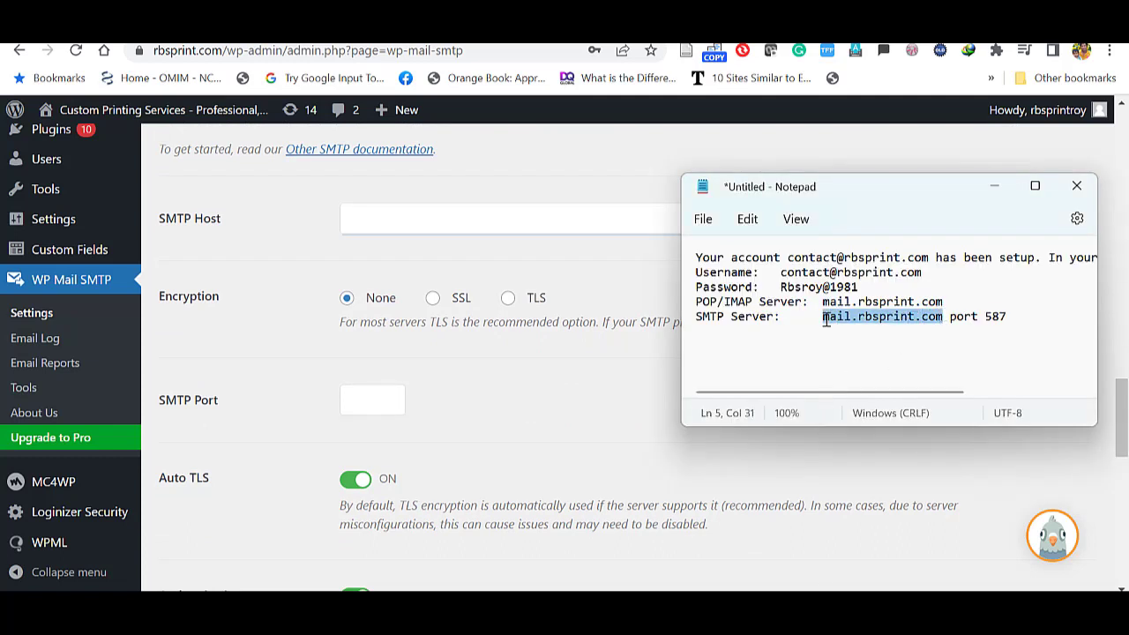
key("alt+Tab")
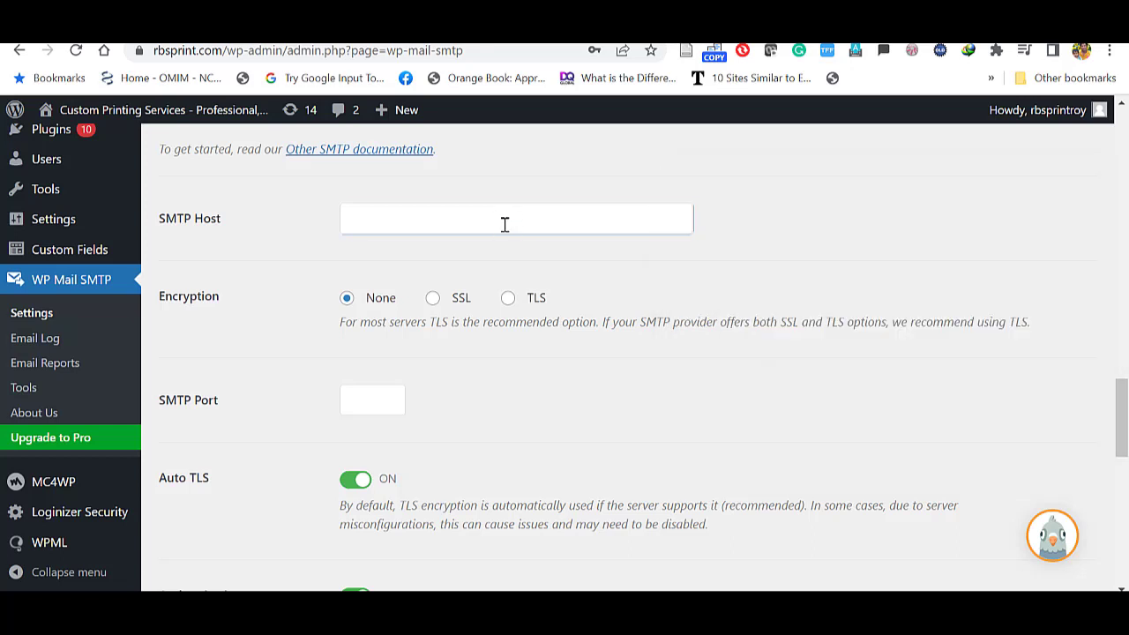
left_click(504, 224)
key("ctrl+v")
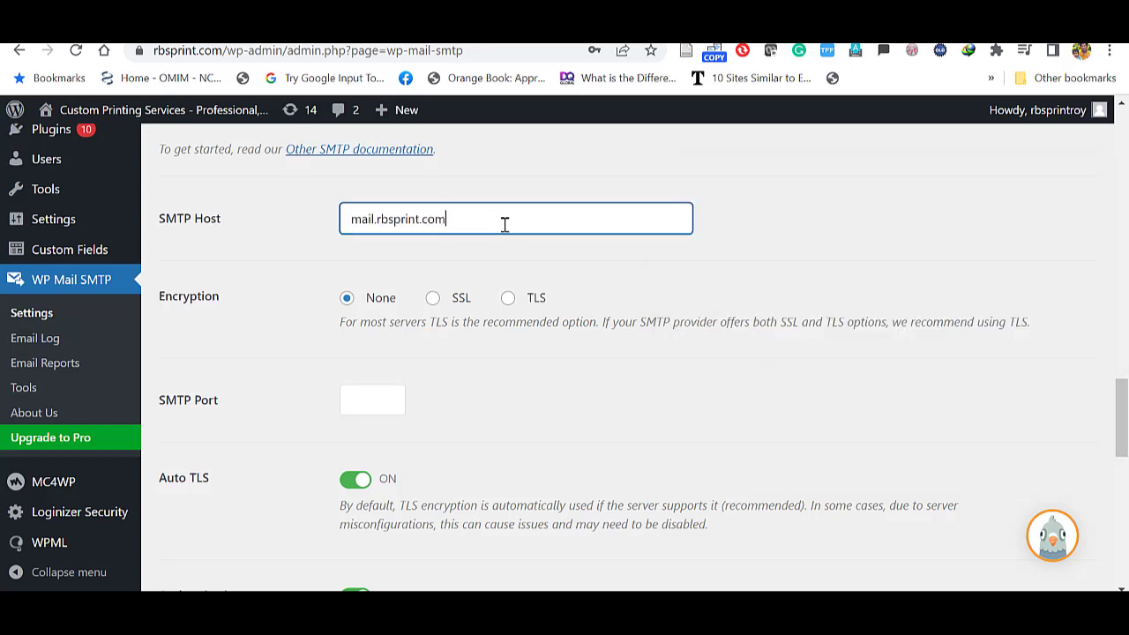
Step: Set encryption to TLS and confirm SMTP Port shows 587
left_click(507, 297)
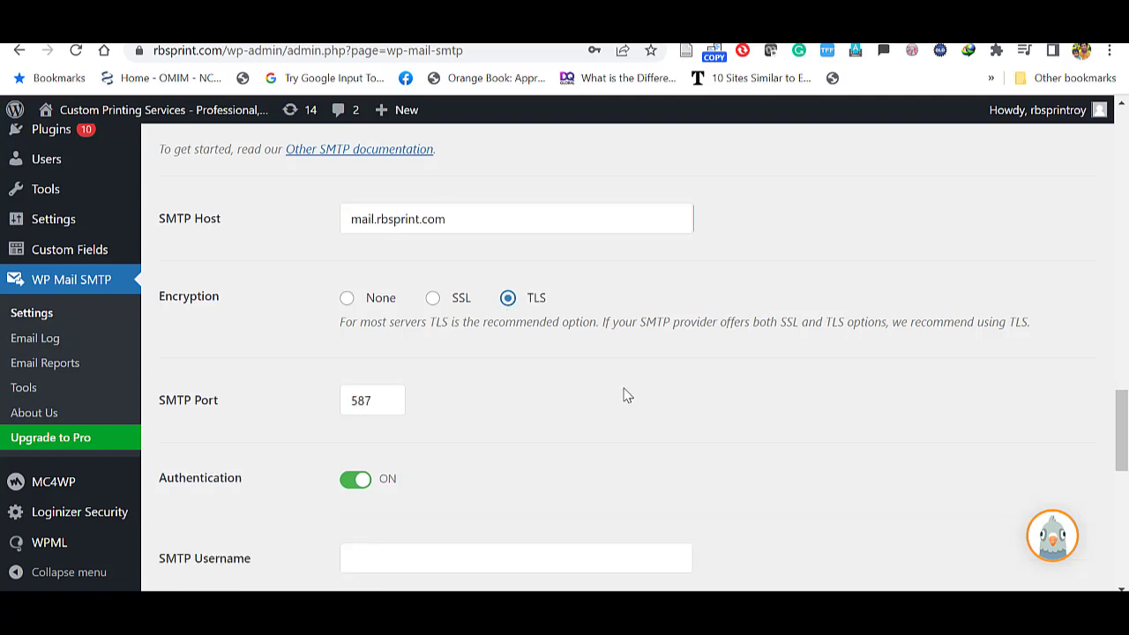
key("alt+Tab")
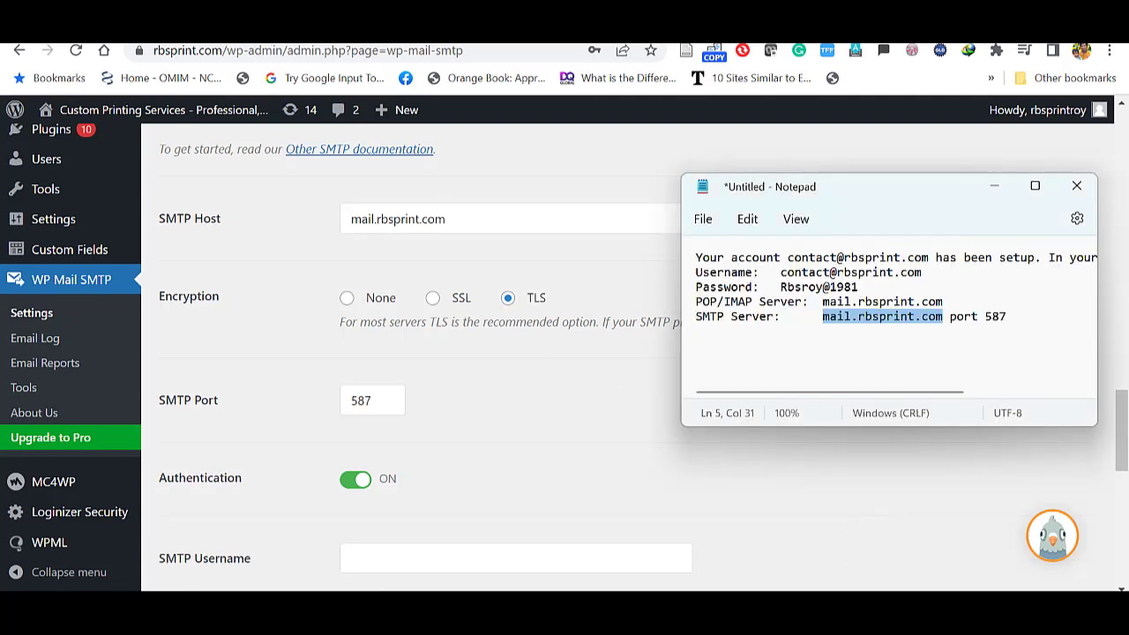
key("alt+Tab")
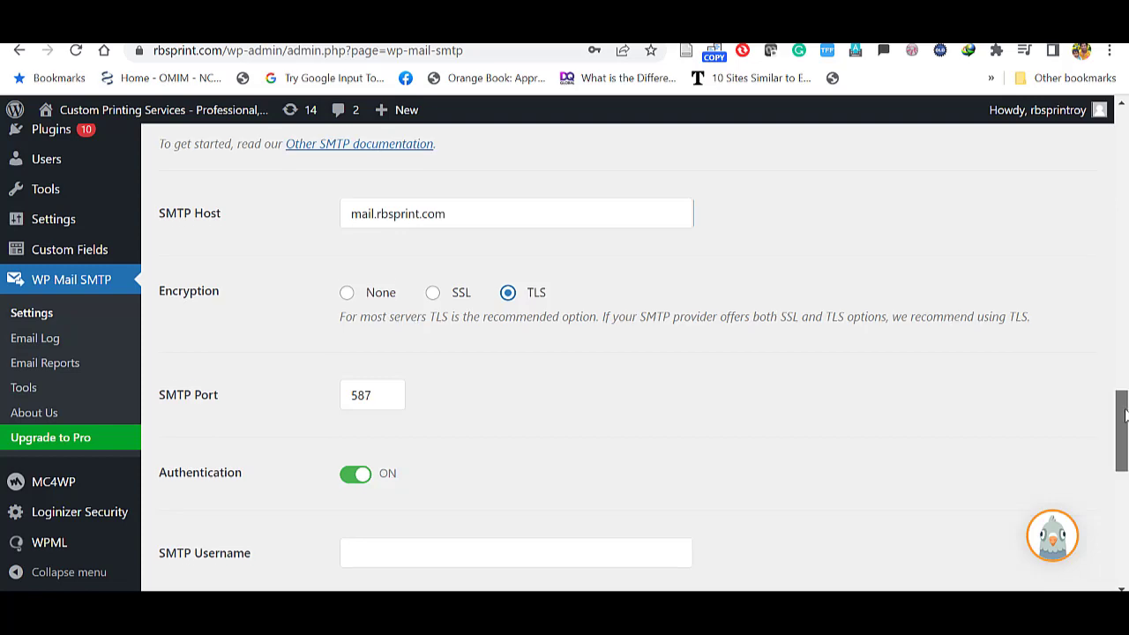
scroll(1120, 432, "down", 2)
left_click_drag(1121, 444, 1124, 470)
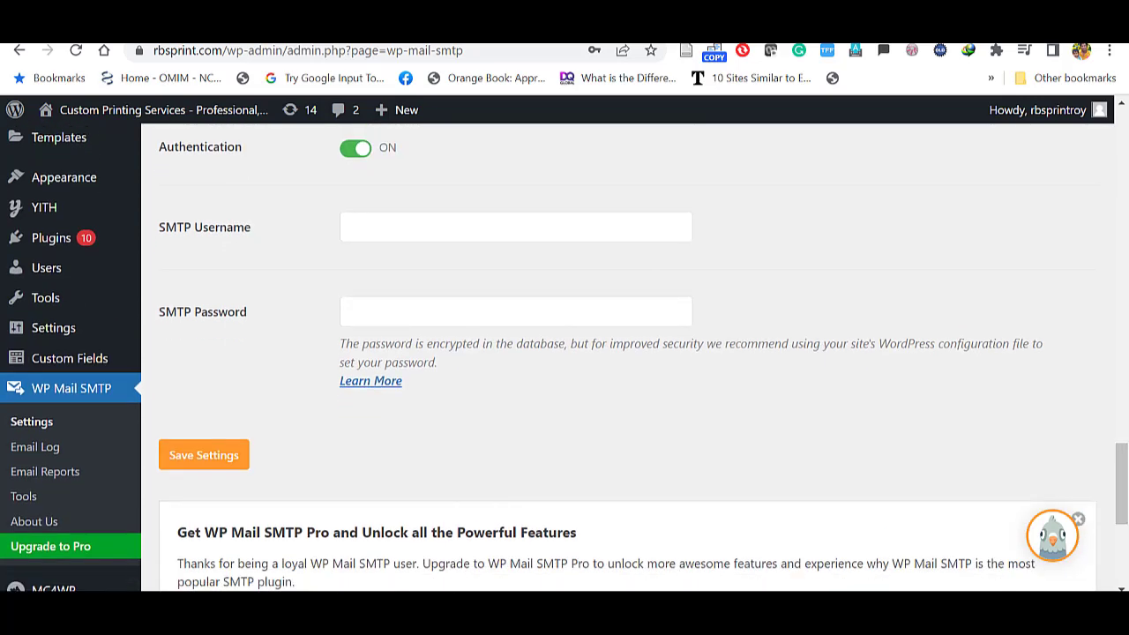
Step: Fill SMTP Username with the contact mailbox address and SMTP Password with its password from the notes
key("alt+Tab")
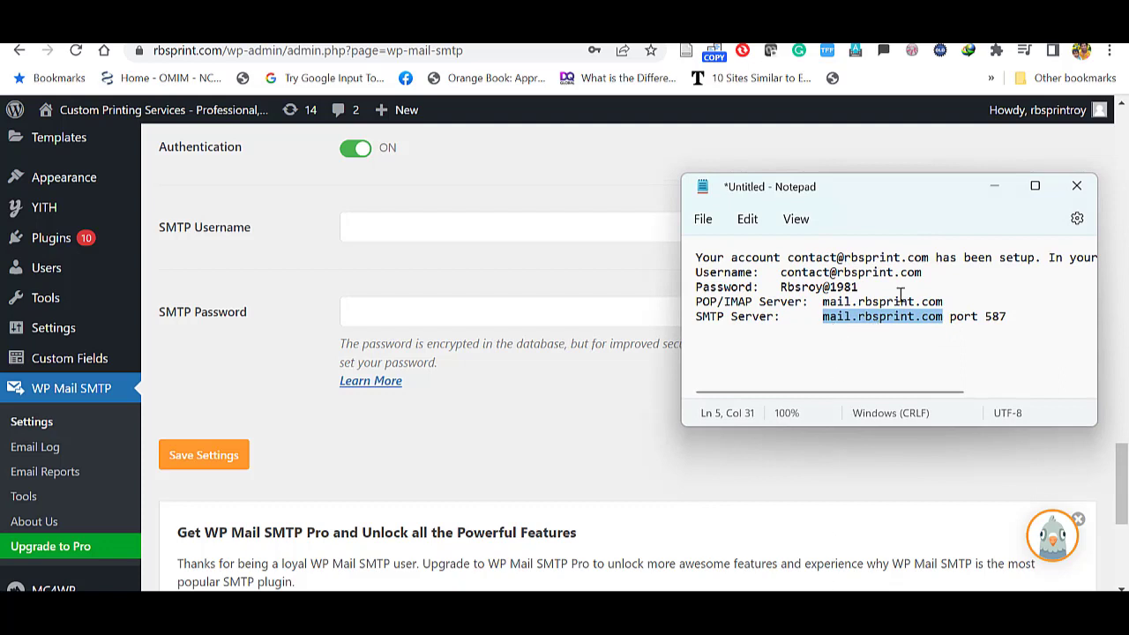
left_click_drag(926, 273, 787, 277)
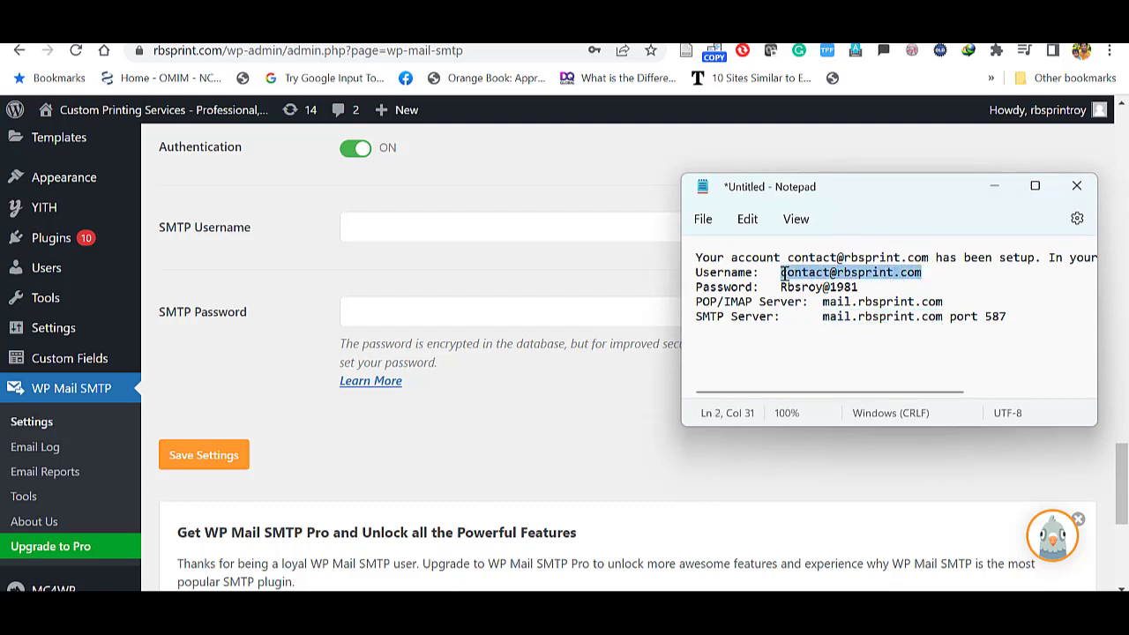
left_click(420, 229)
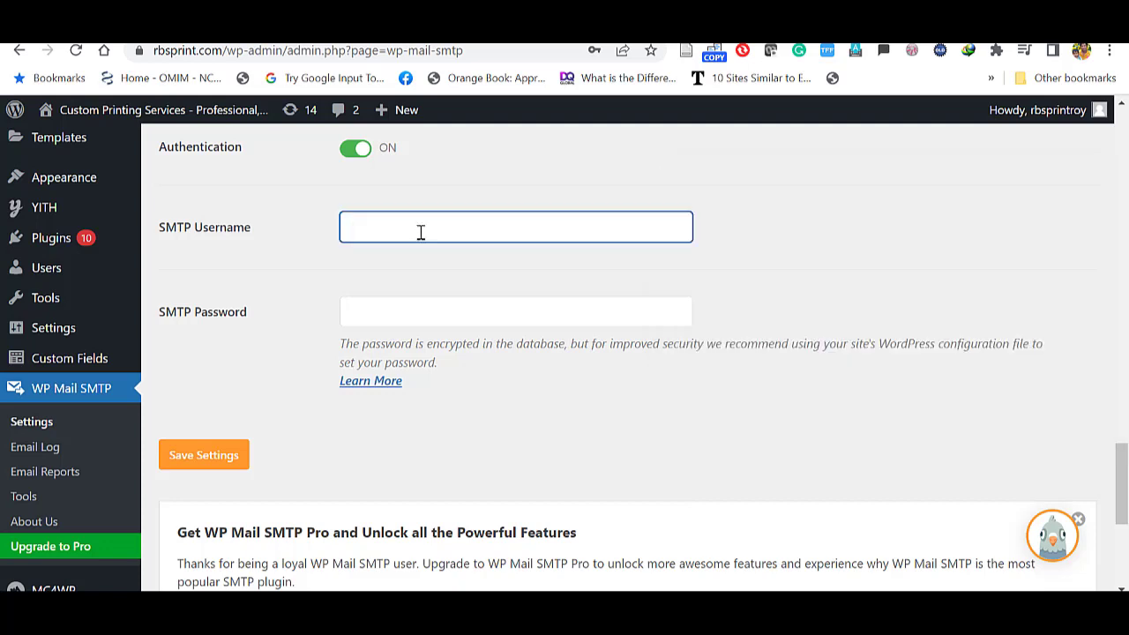
key("ctrl+v")
key("alt+Tab")
left_click(863, 288)
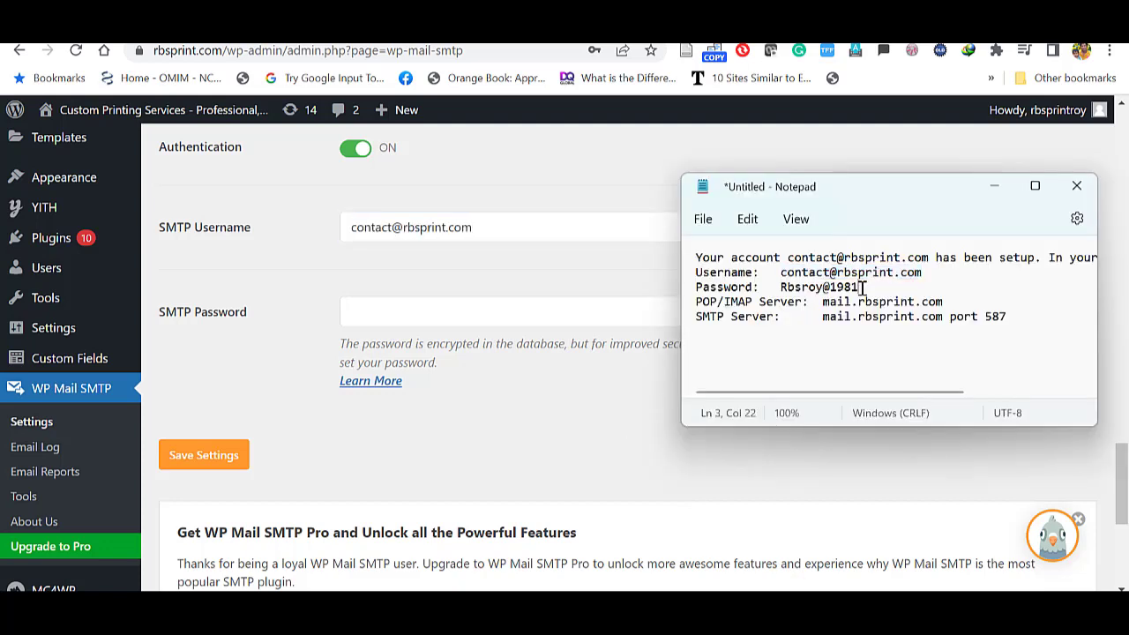
left_click_drag(863, 287, 778, 288)
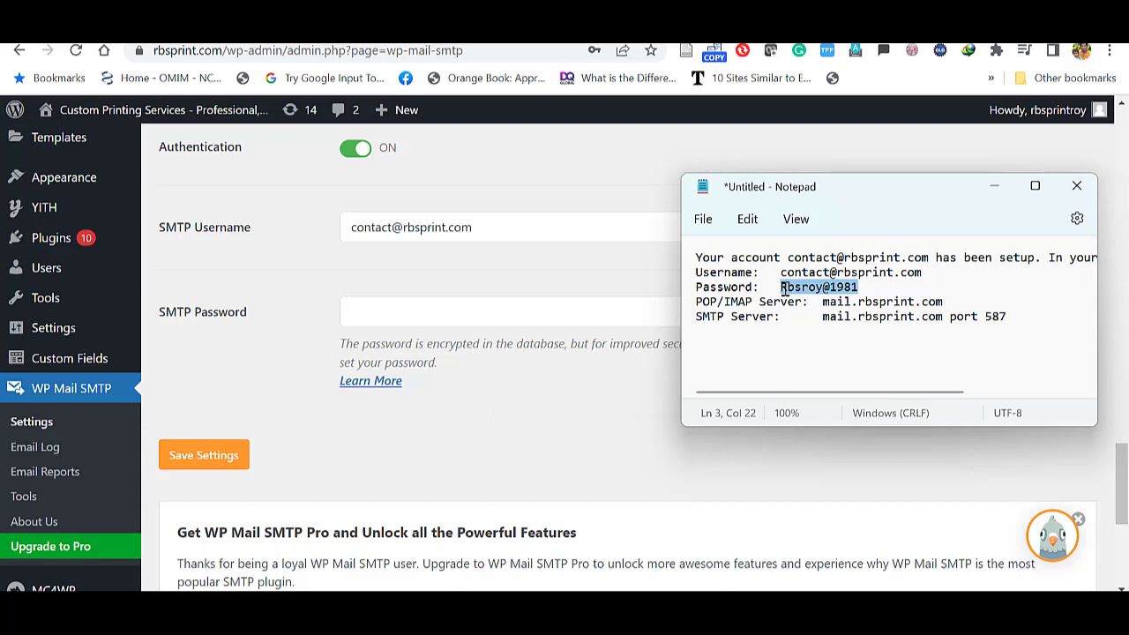
left_click(555, 308)
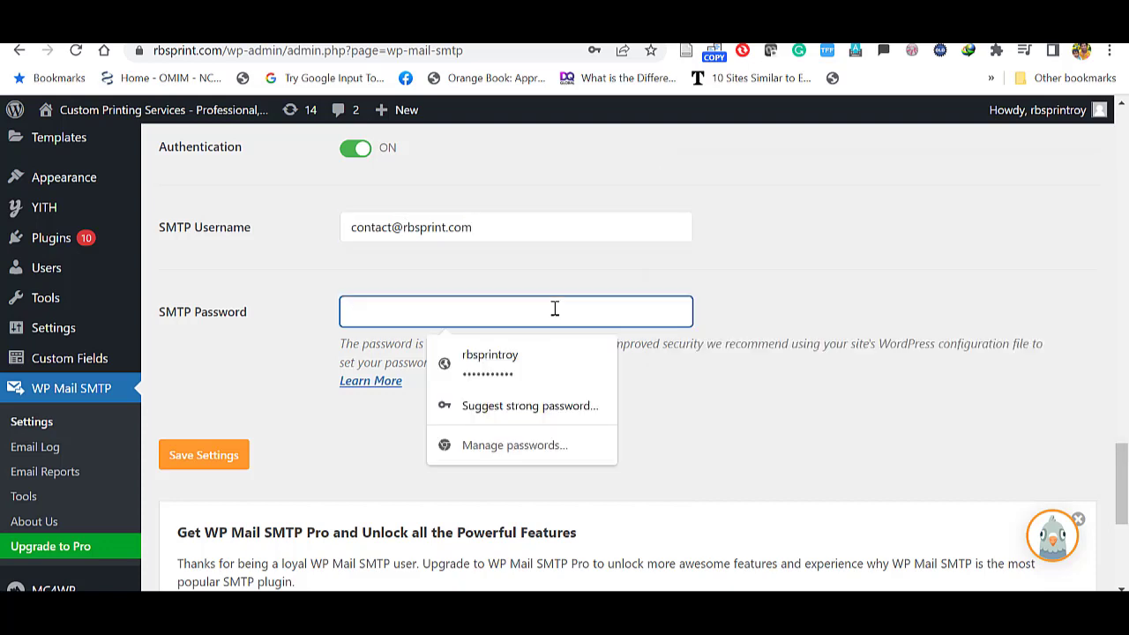
key("ctrl+v")
Step: Save the WP Mail SMTP settings and move on to the site's Contact Us form
left_click(854, 266)
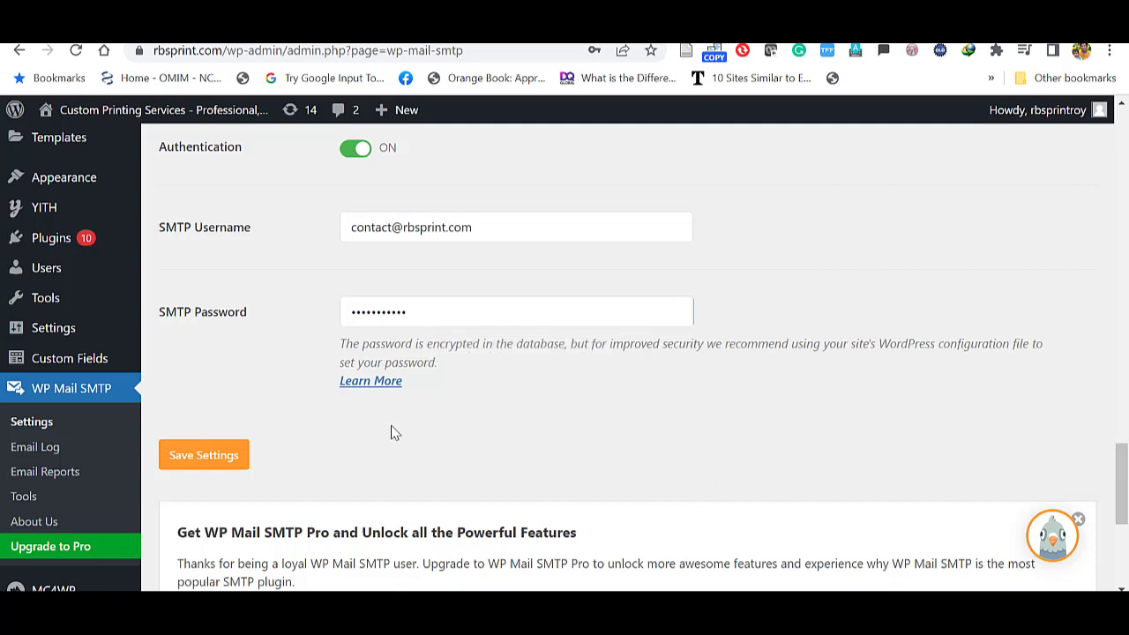
left_click(227, 467)
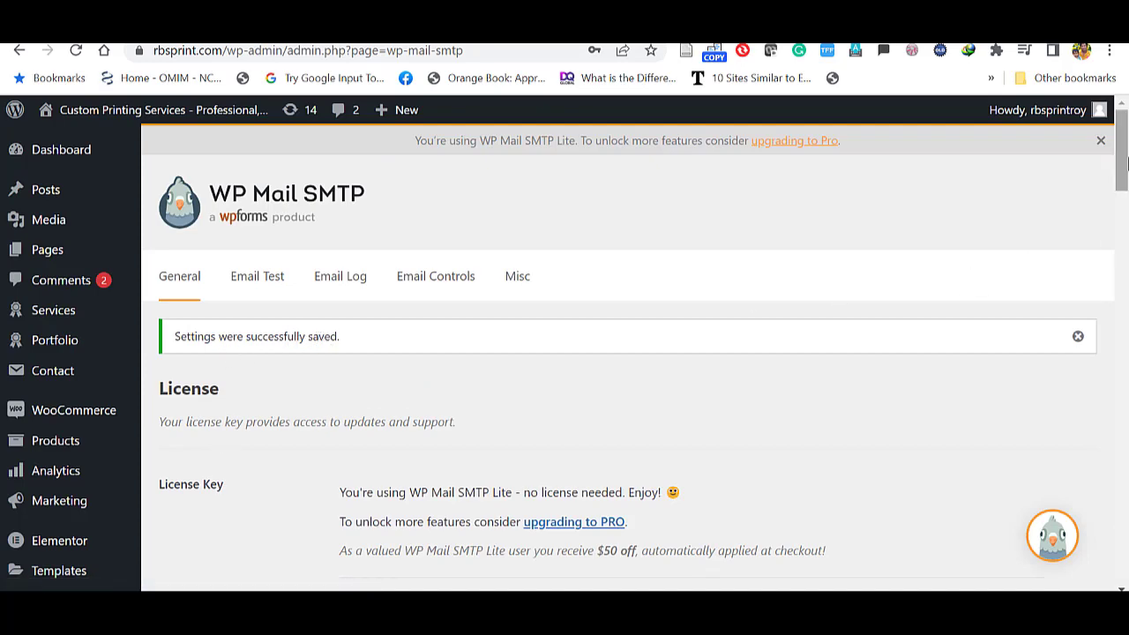
left_click_drag(1120, 154, 1123, 495)
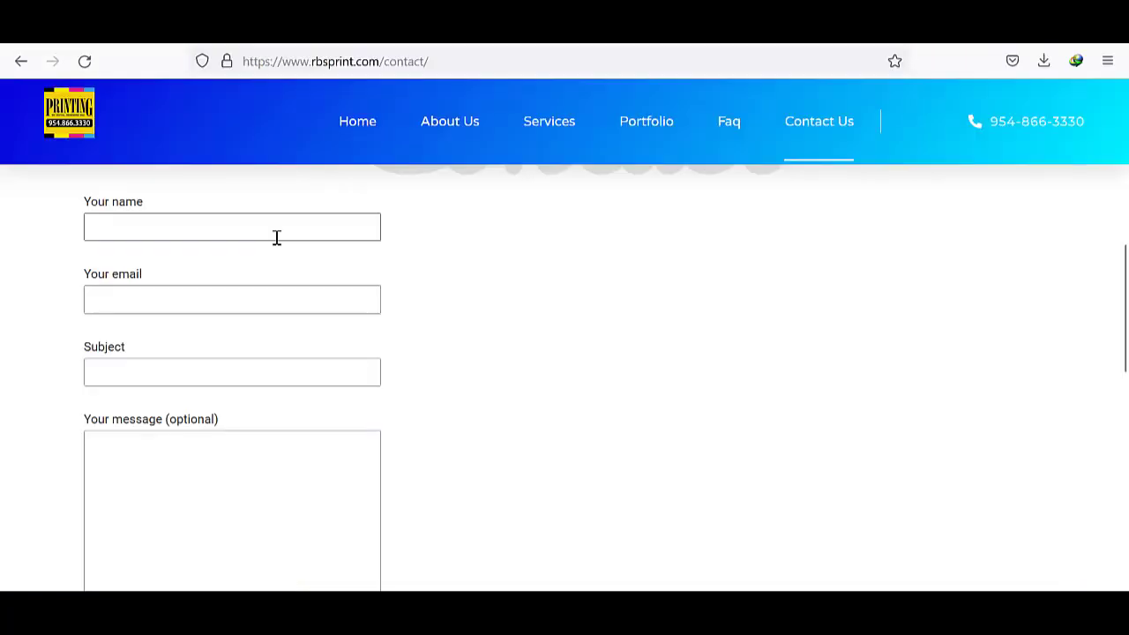
left_click(276, 231)
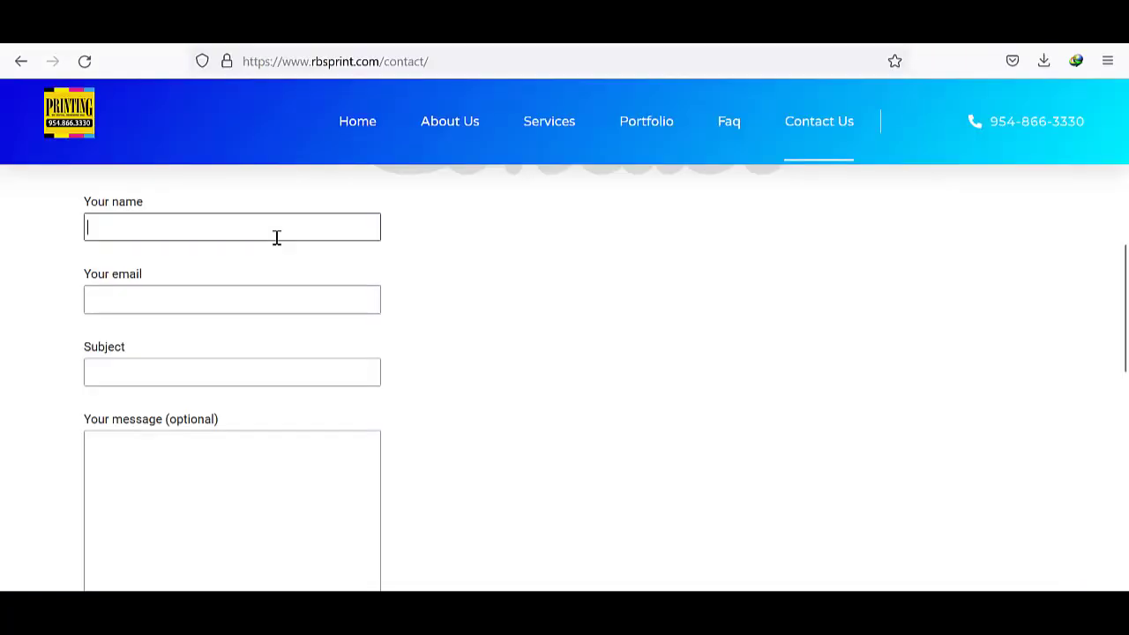
Step: Enter the sender's name, submit the Test Print contact form, and open the arriving email in Gmail
type("Afsu")
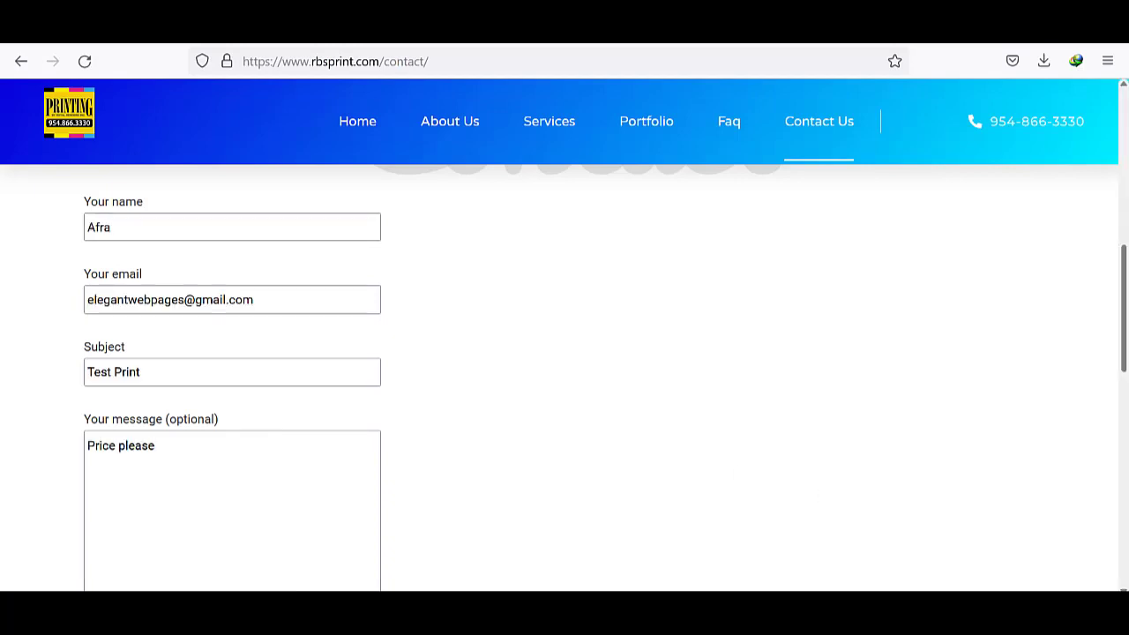
left_click_drag(1125, 255, 1125, 421)
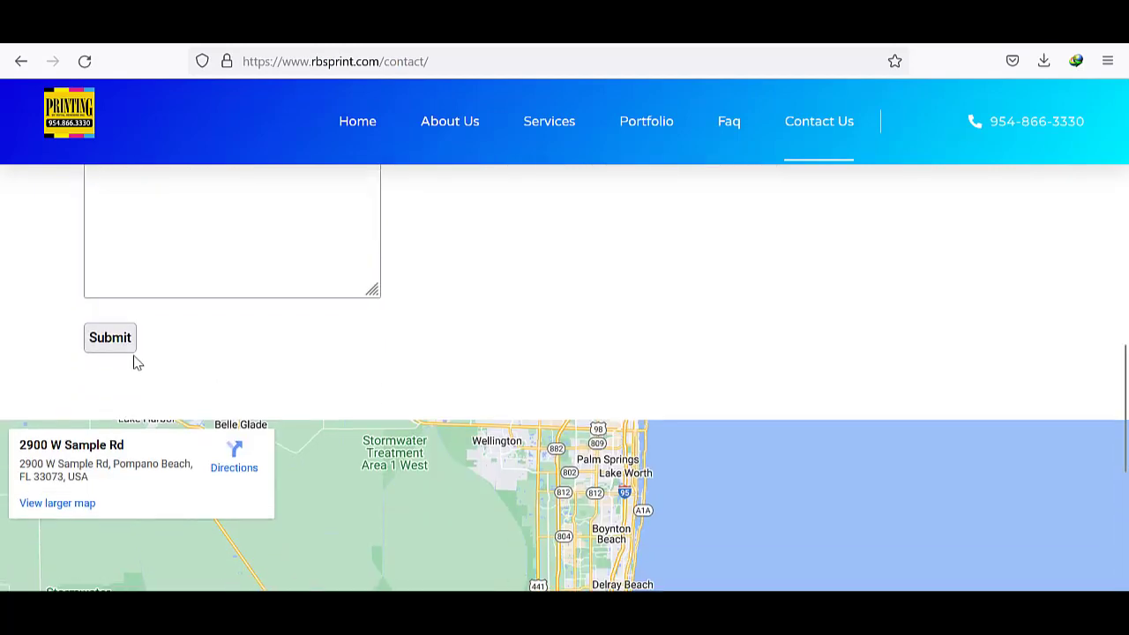
left_click(112, 336)
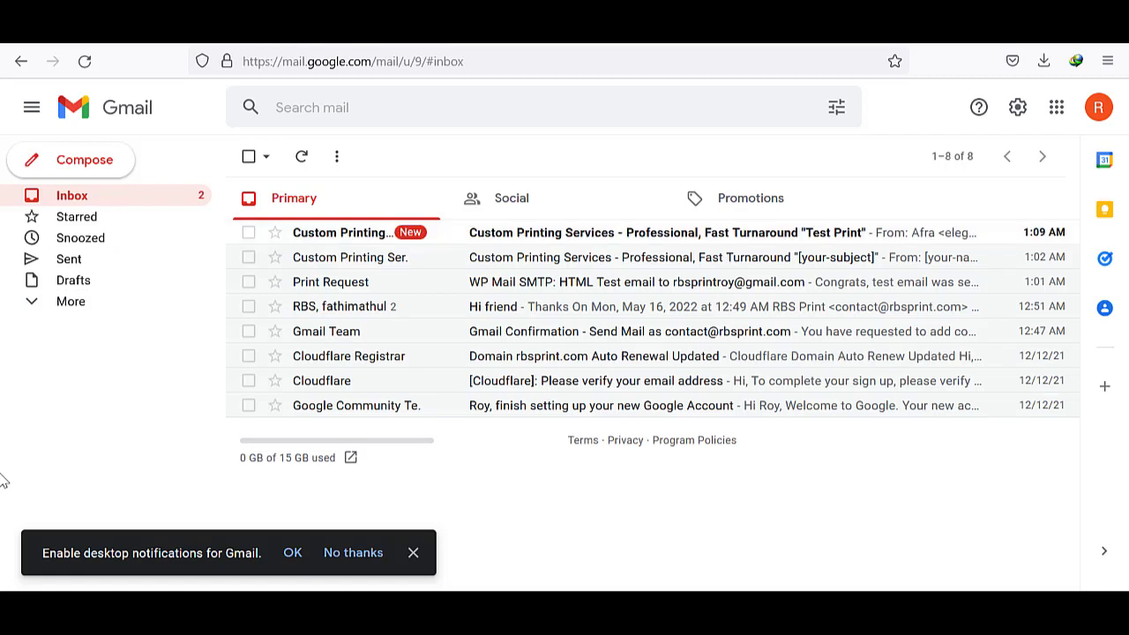
left_click(652, 236)
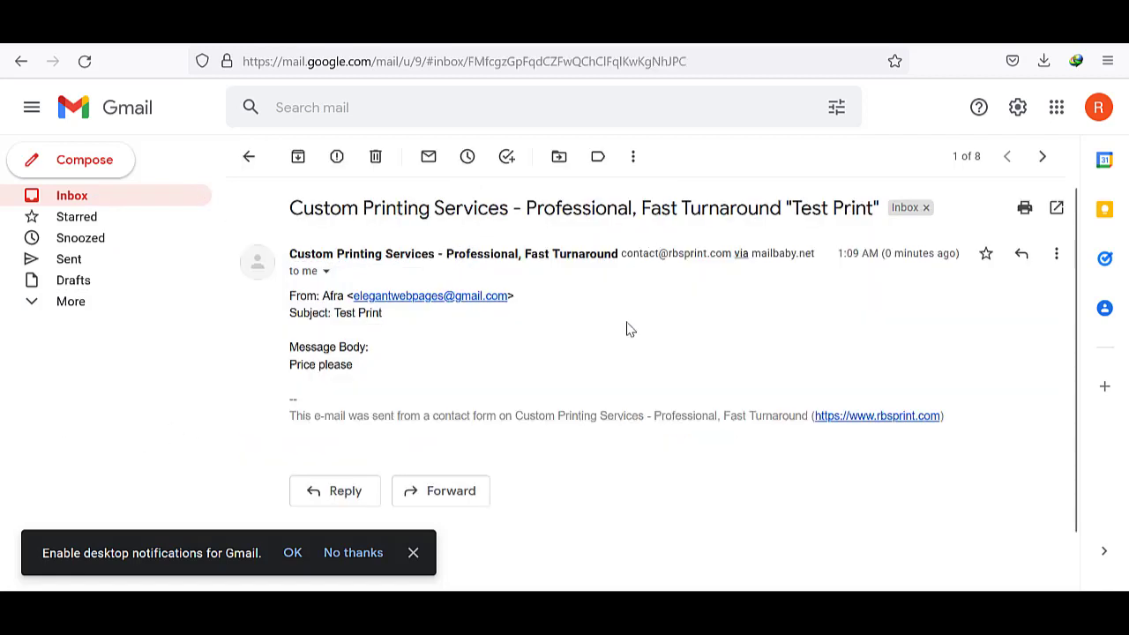